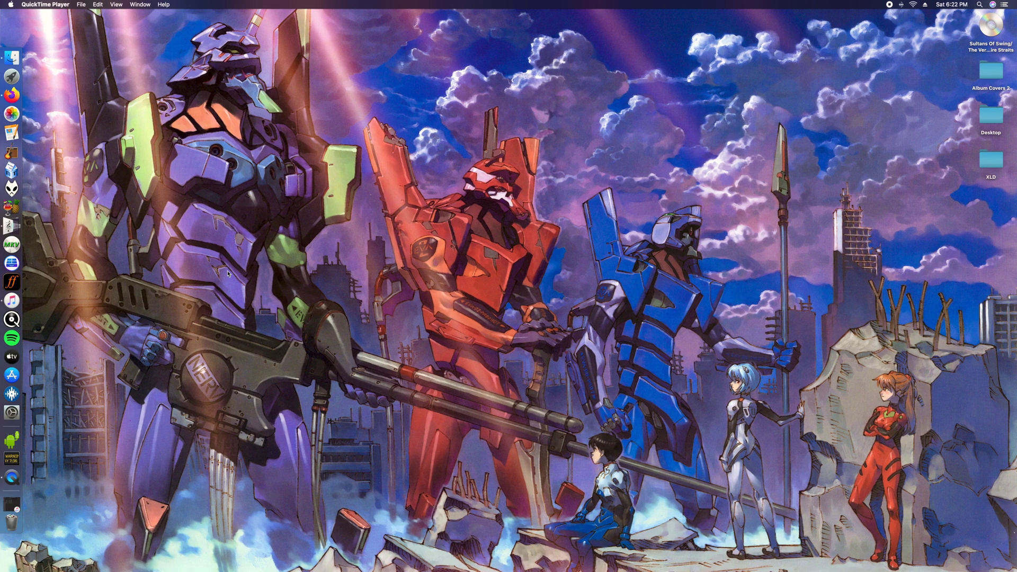
Step: Review the XLD web page in the browser, from its supported formats down to the download section
key(ctrl+Left)
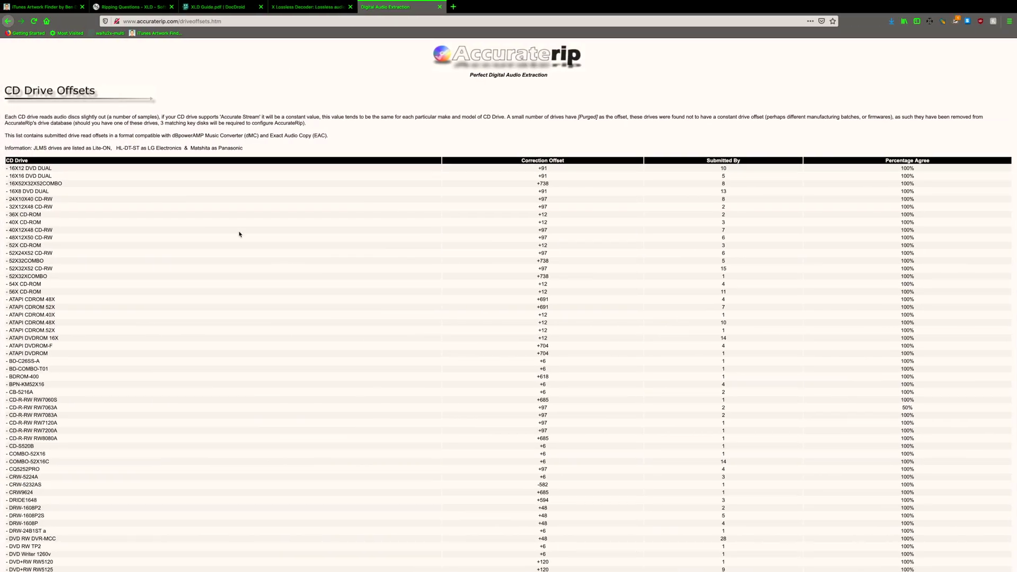
click(98, 8)
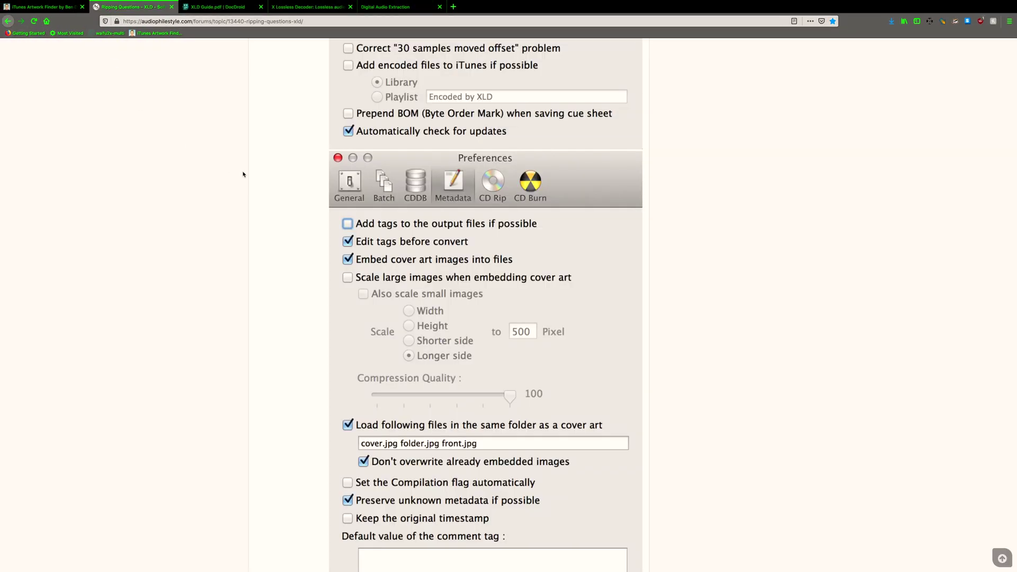
click(308, 7)
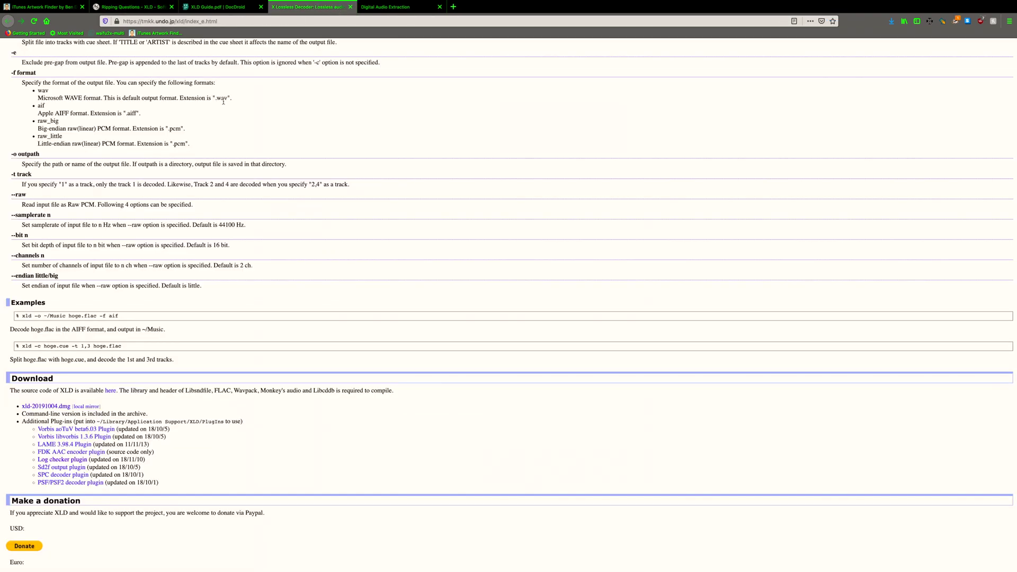
scroll(232, 111, up, 5)
scroll(232, 111, up, 3)
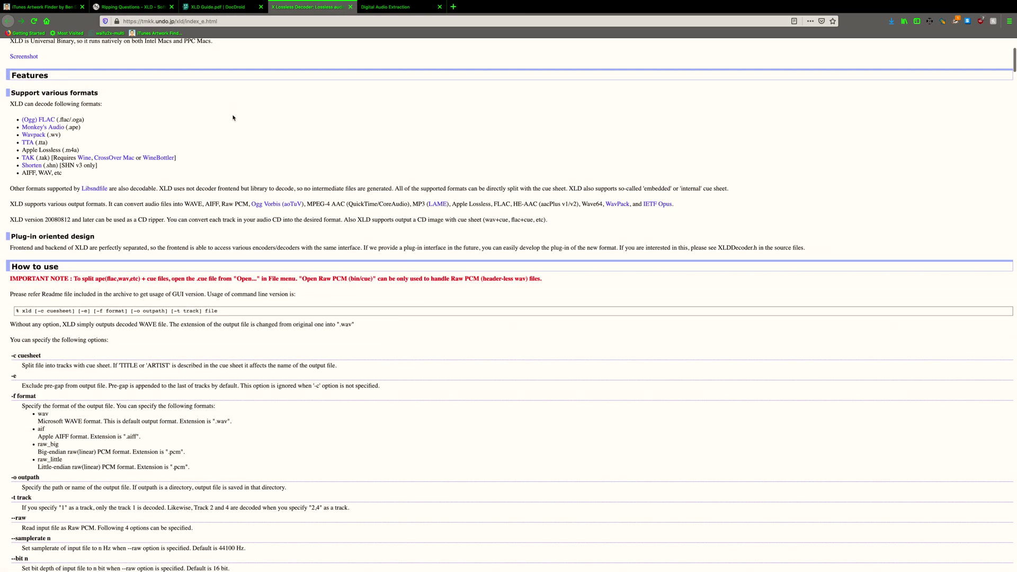
scroll(233, 117, up, 8)
scroll(216, 148, down, 20)
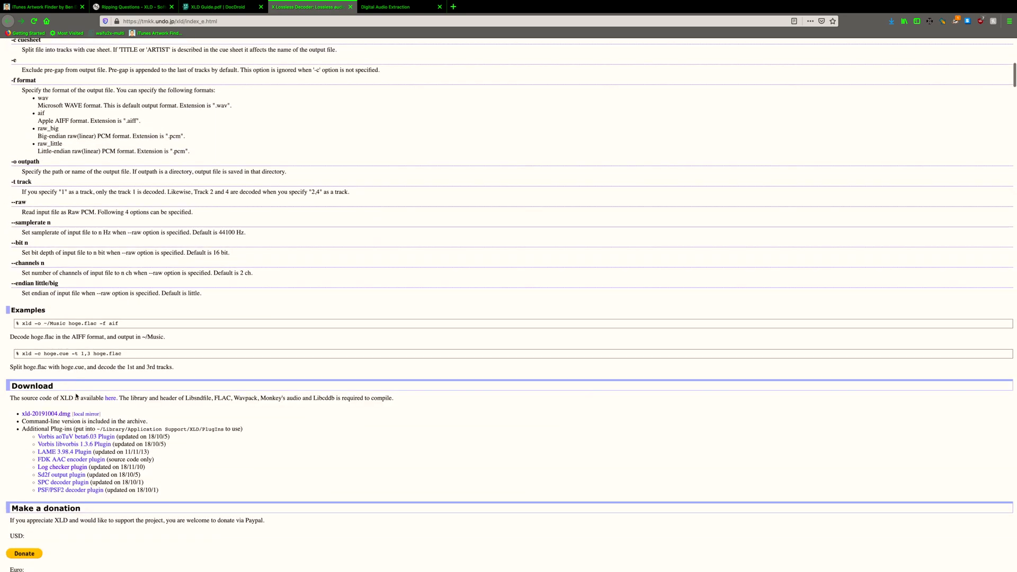
Step: Return to the desktop, launch XLD and open its preferences
key(ctrl+Right)
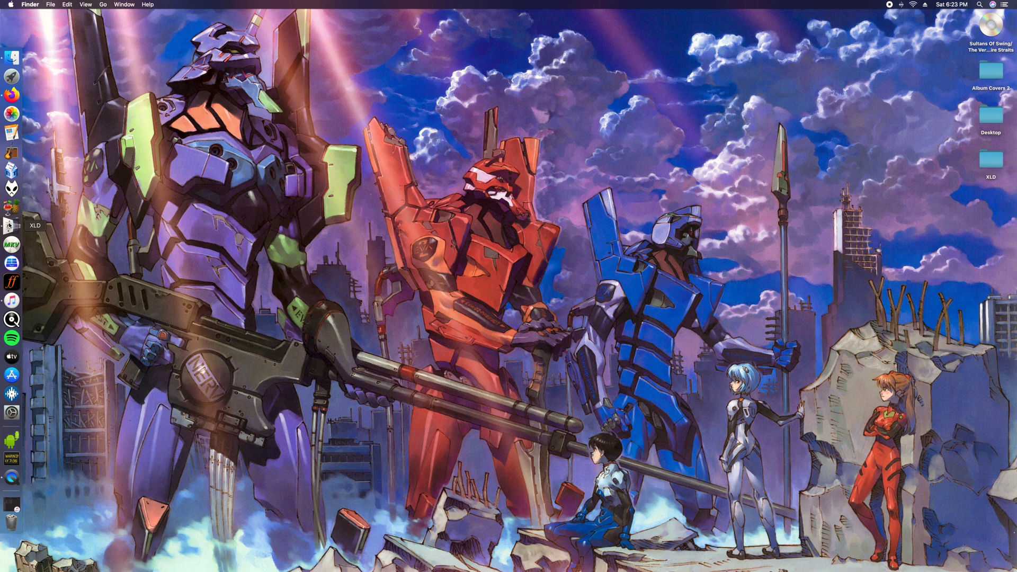
click(8, 225)
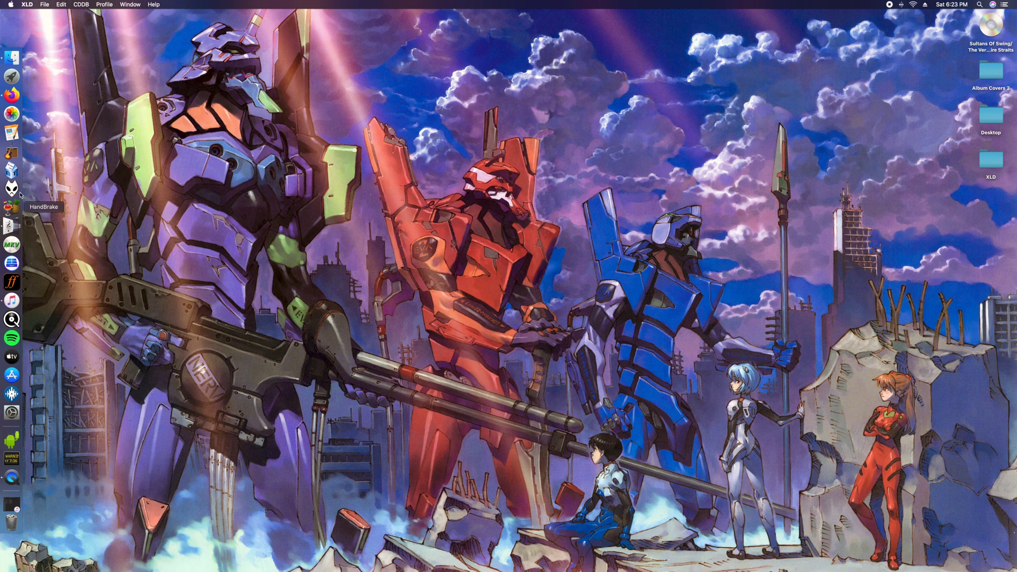
click(27, 4)
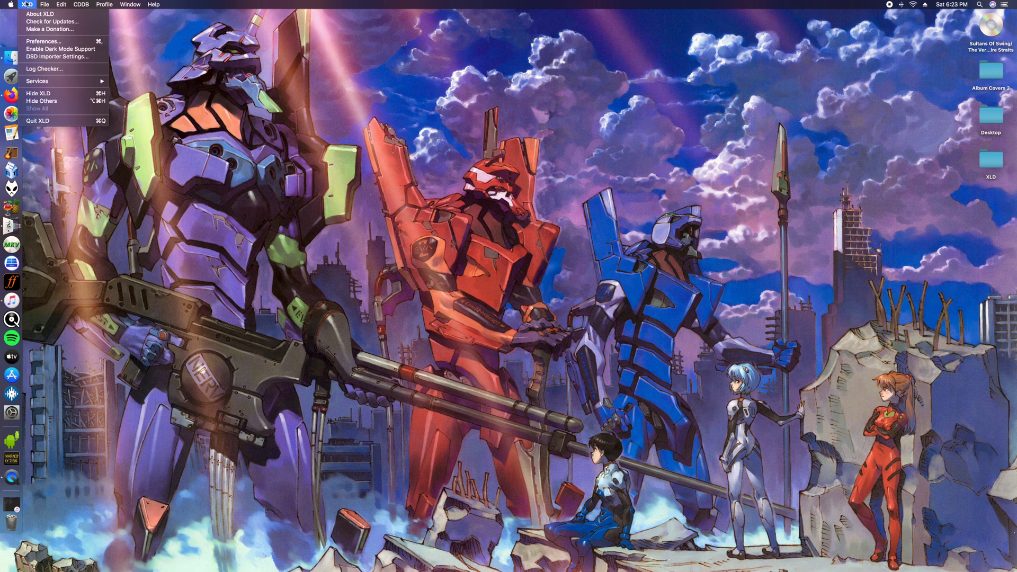
click(45, 42)
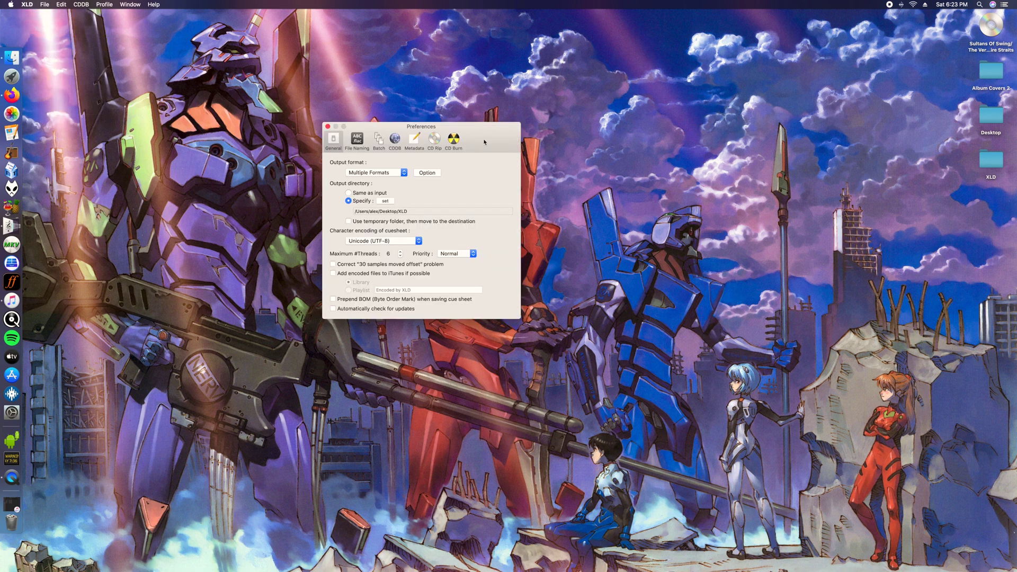
drag(413, 158, 420, 168)
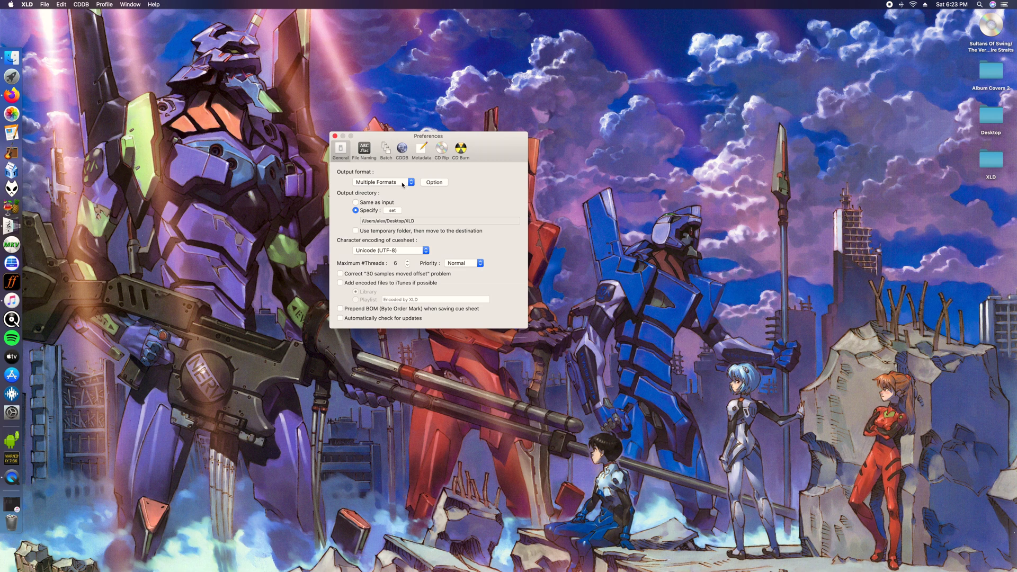
Step: Examine the available output formats and the encoders enabled under Multiple Formats
click(403, 184)
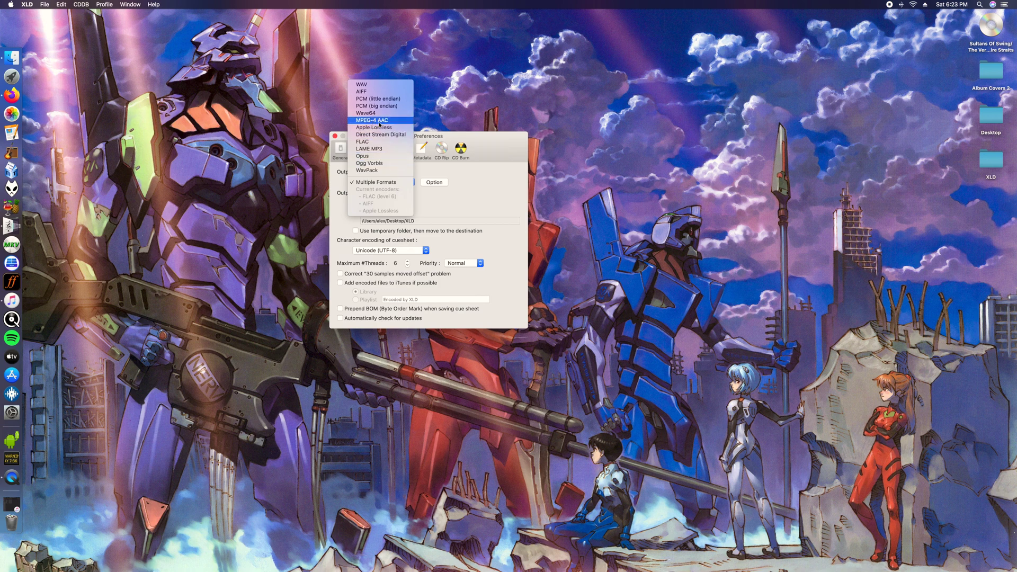
click(459, 184)
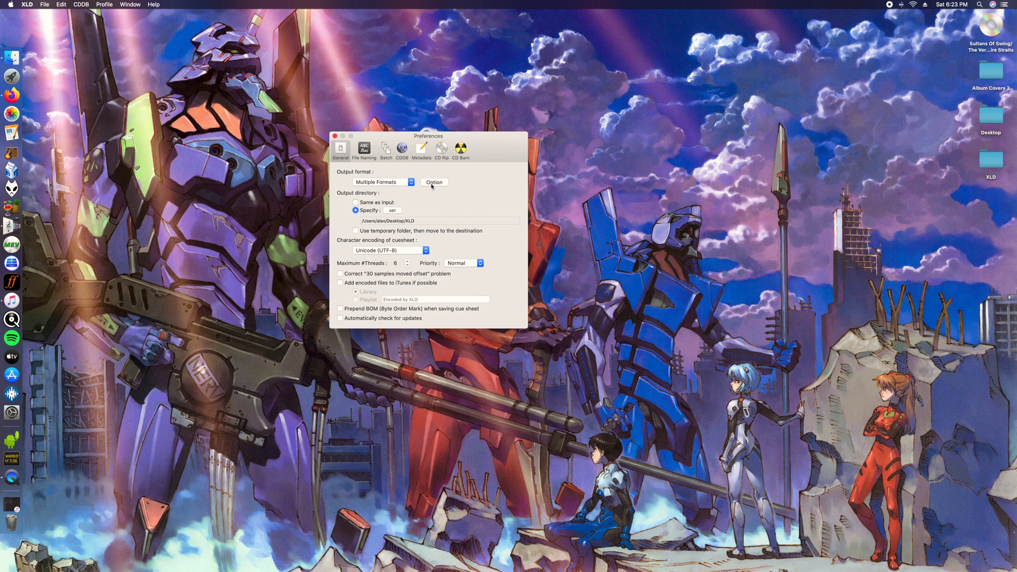
click(431, 182)
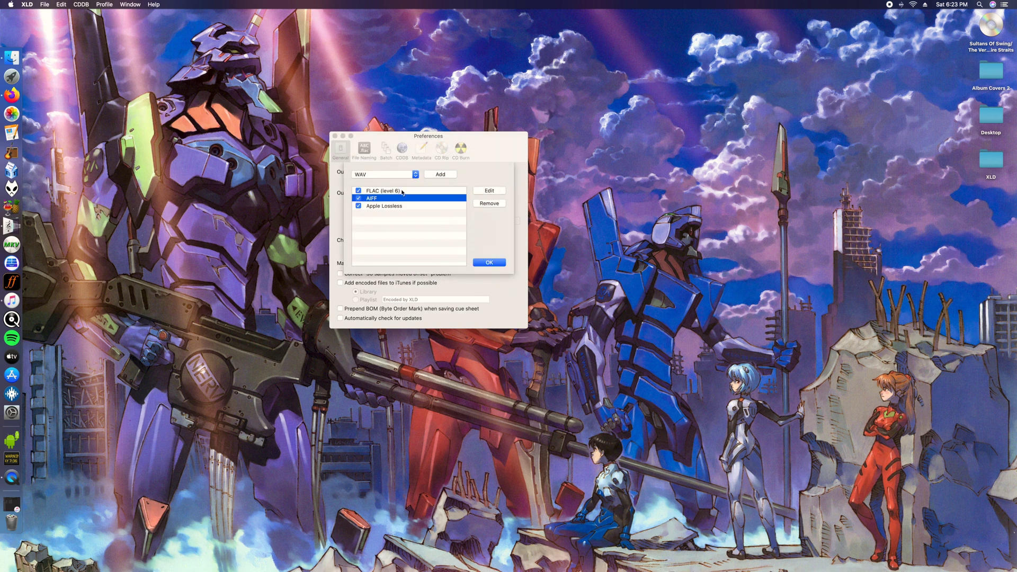
click(402, 191)
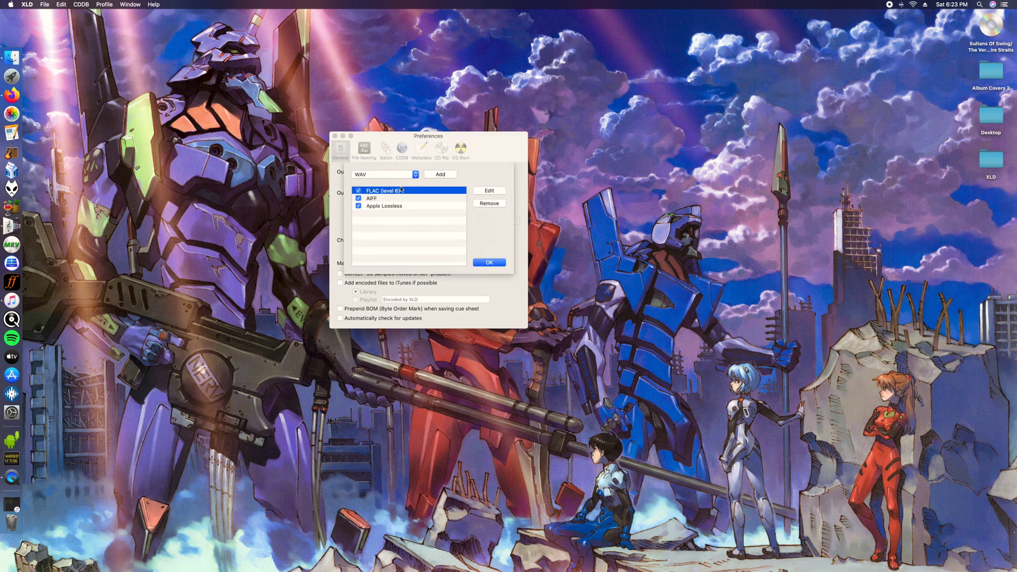
click(490, 264)
Step: Select Multiple Formats as the output format and check which encoder types can be added in its options
click(387, 183)
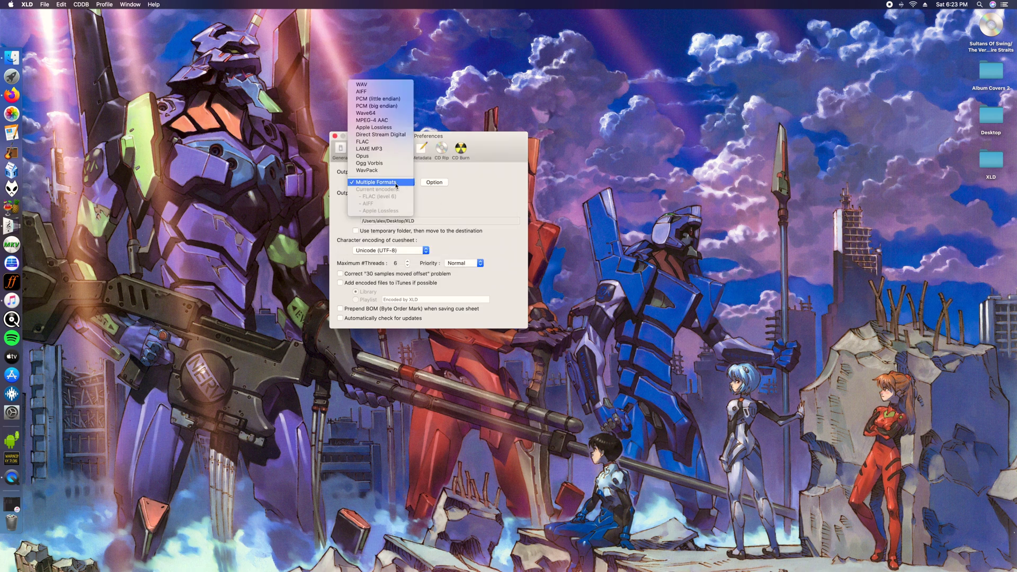
click(396, 182)
click(435, 182)
click(396, 176)
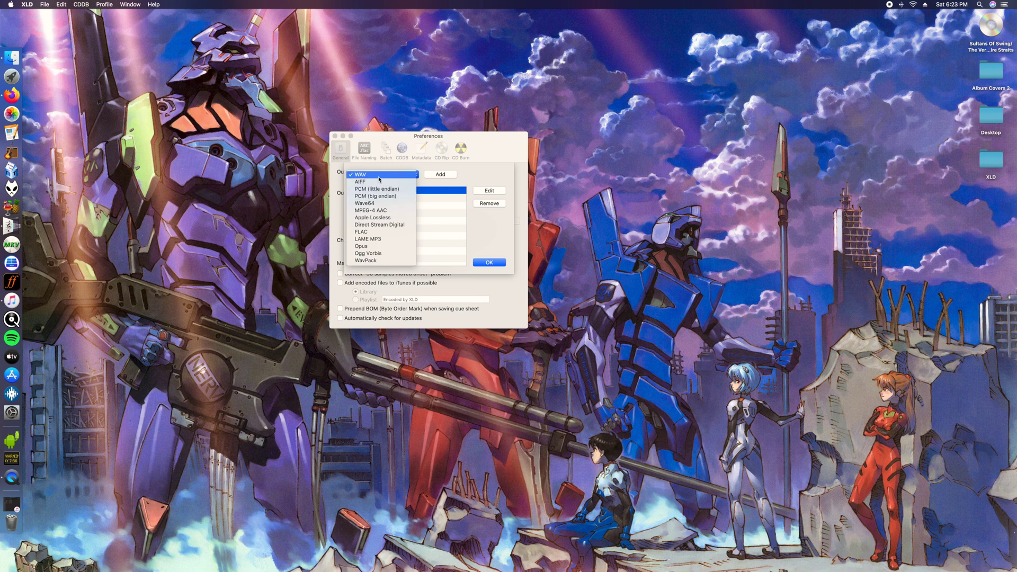
key(Escape)
Step: Review and accept the FLAC encoder's compression options and the AIFF encoder's sample rate and bit depth
click(394, 198)
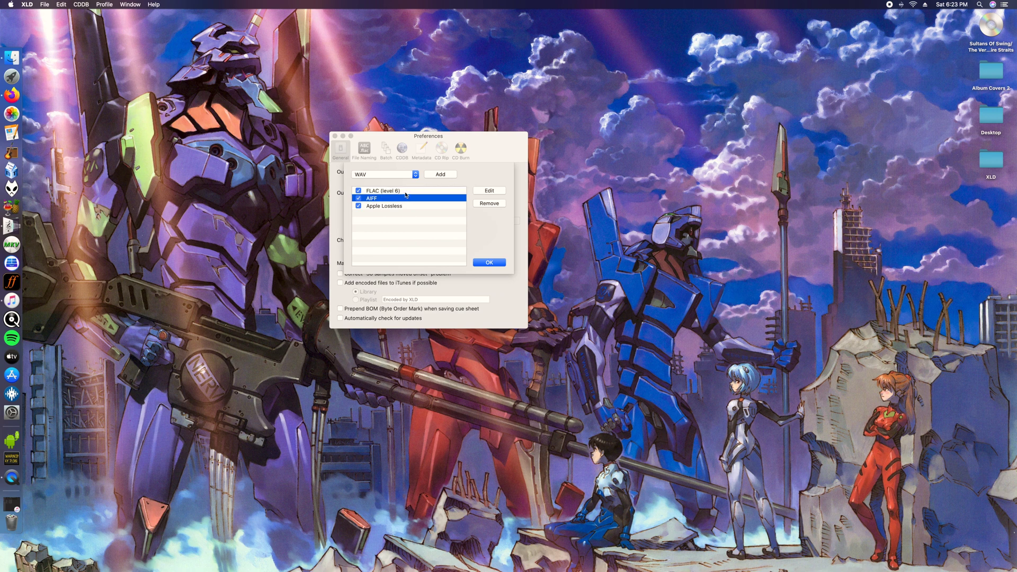
double_click(405, 192)
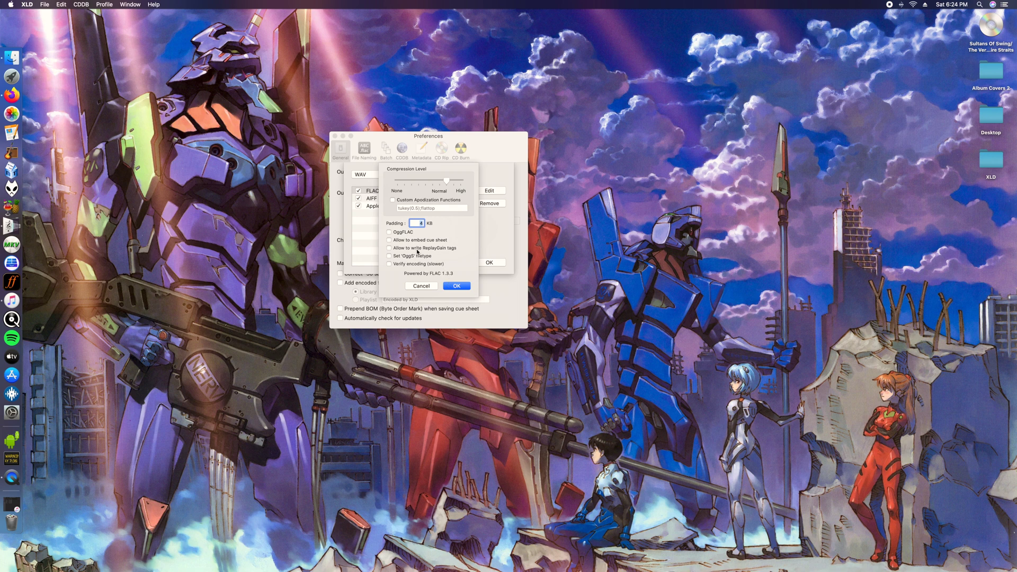
click(454, 287)
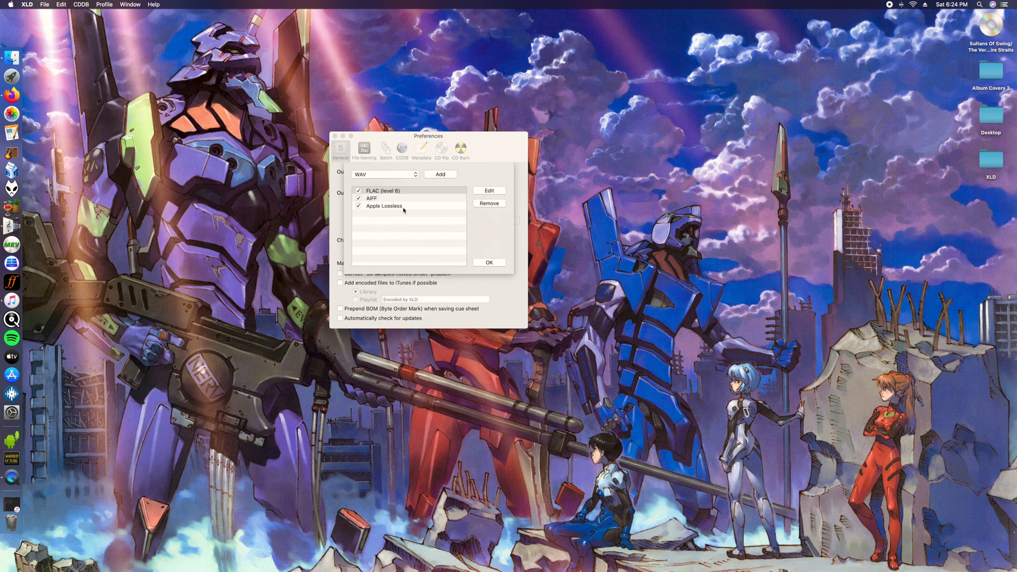
click(416, 200)
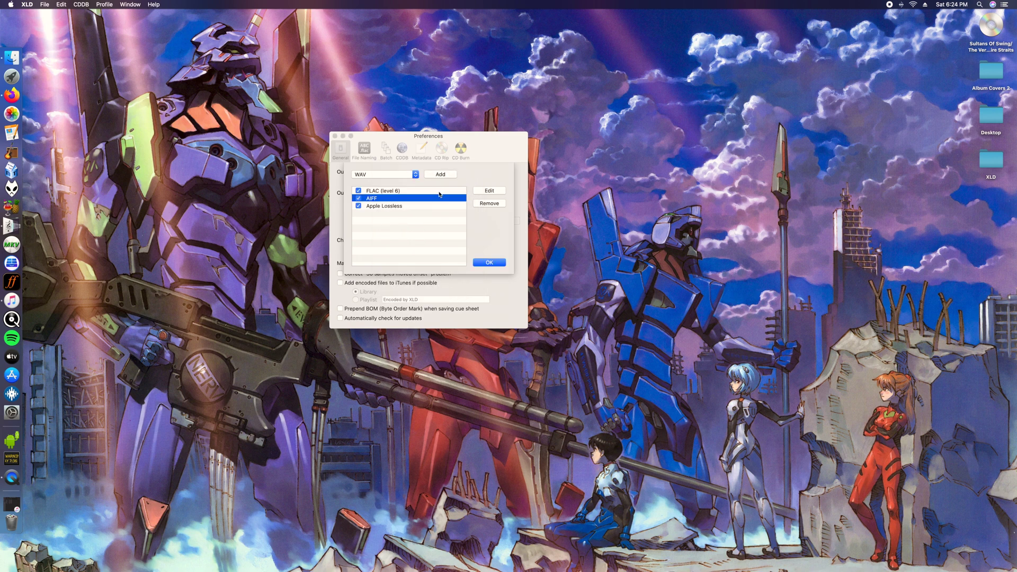
click(476, 191)
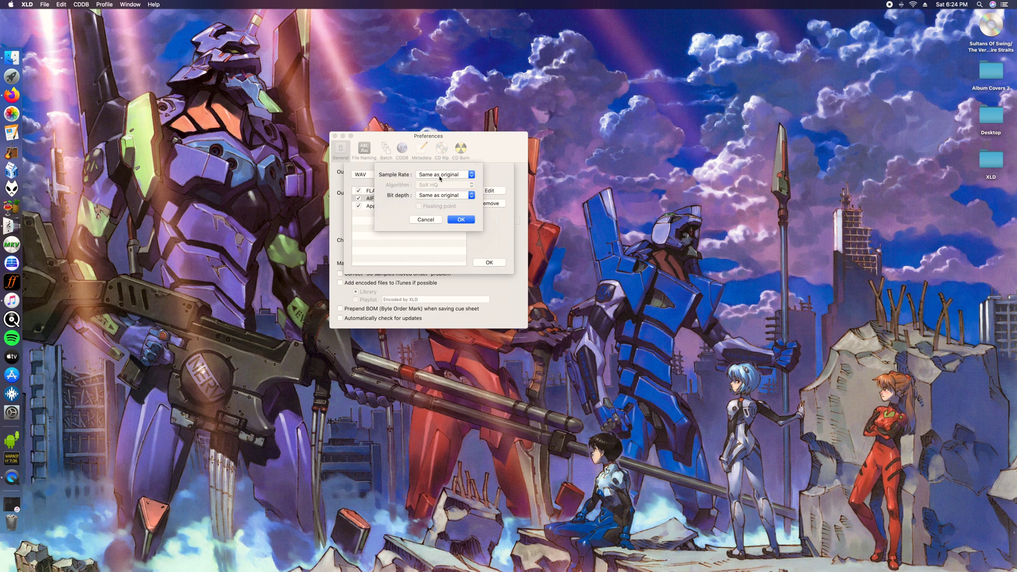
click(459, 219)
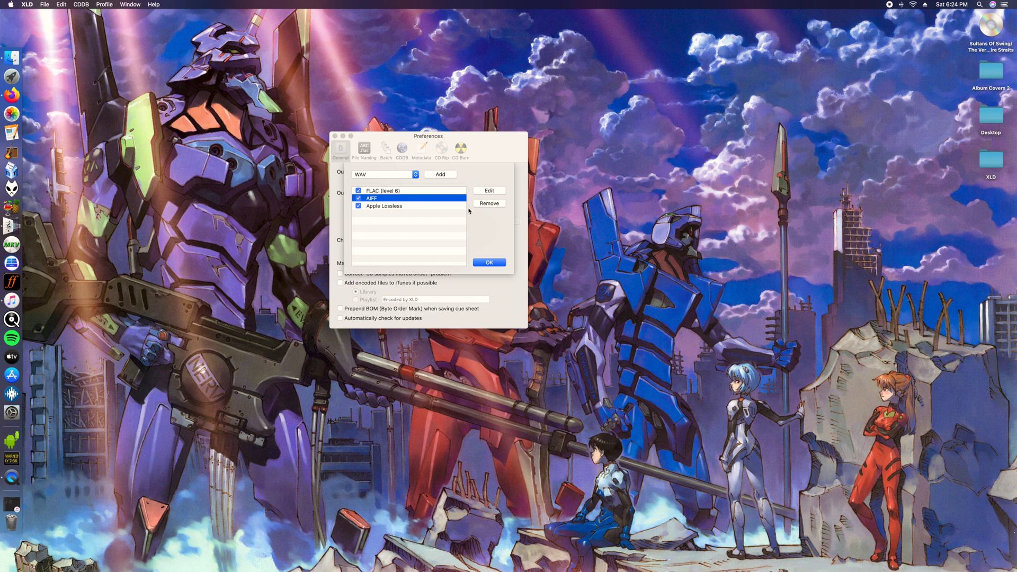
Step: Review and accept the Apple Lossless encoder's settings, and confirm the list of output encoders
click(434, 206)
click(489, 191)
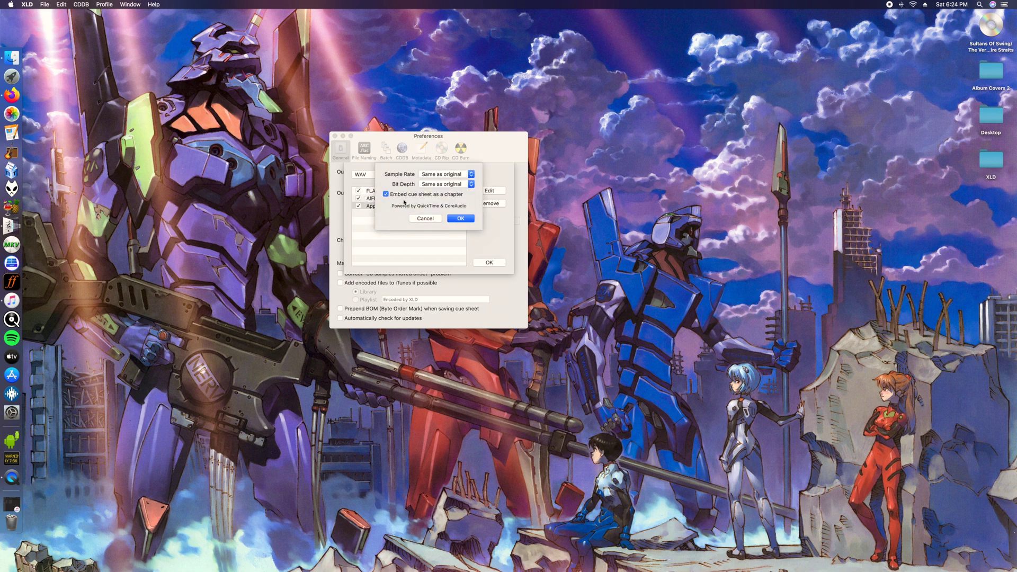
click(454, 219)
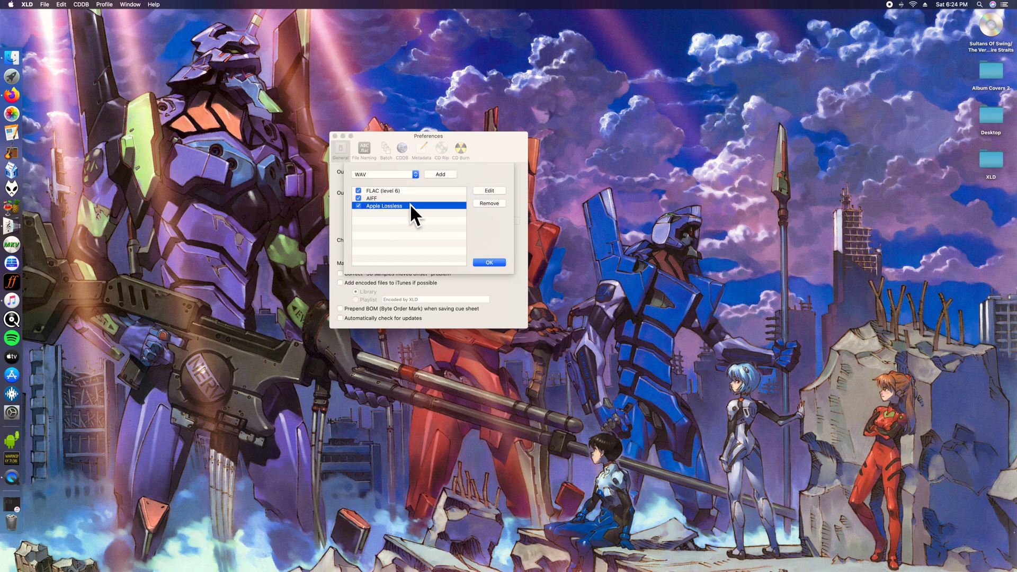
click(493, 263)
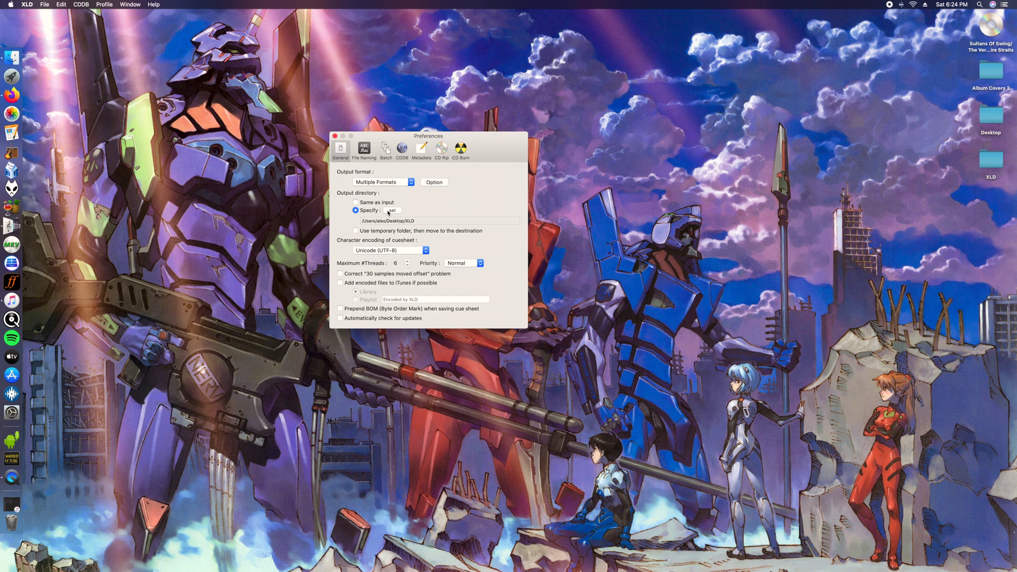
Step: Set the output directory to the XLD folder on the Desktop
click(391, 212)
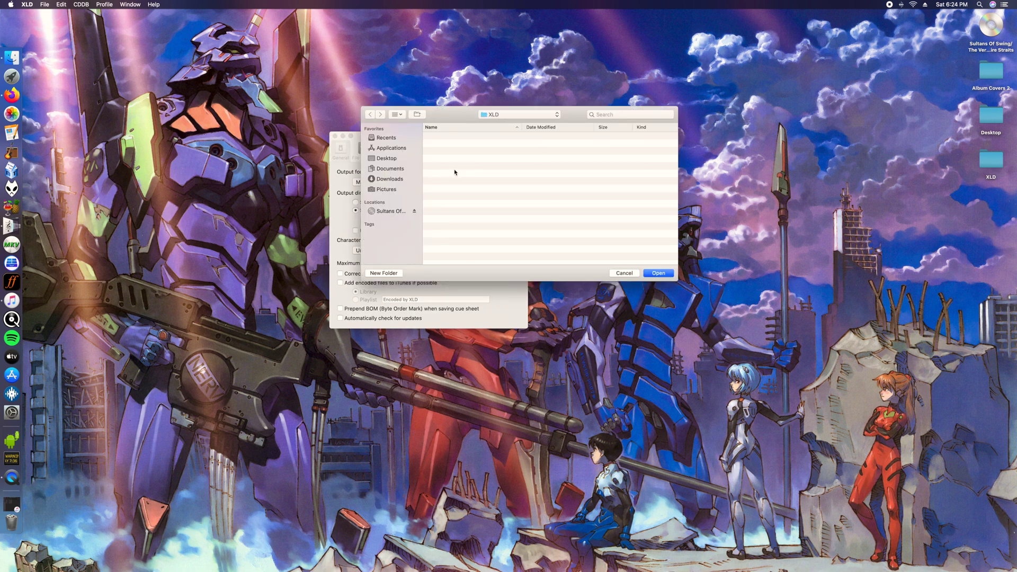
drag(450, 117, 604, 150)
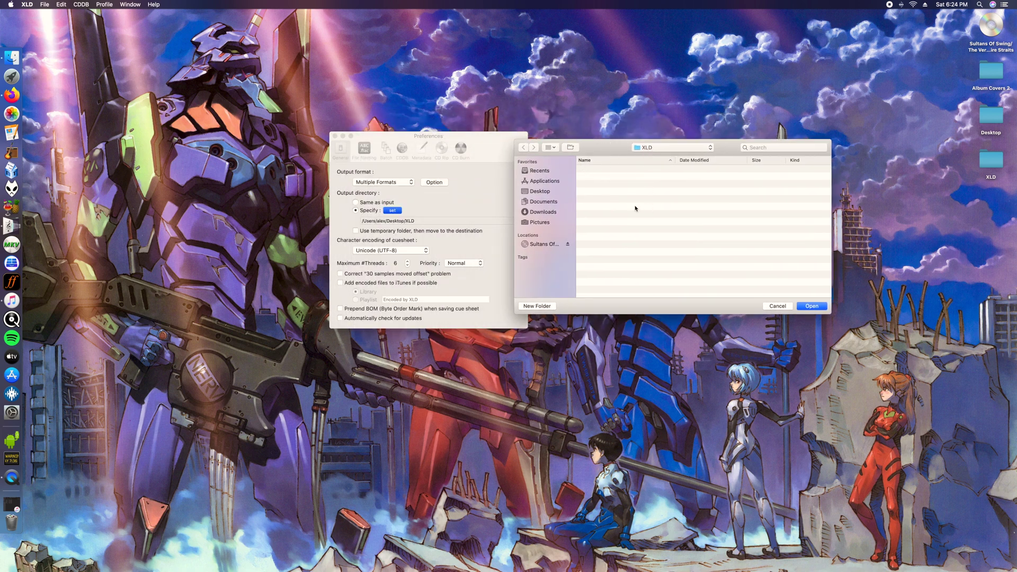
click(812, 306)
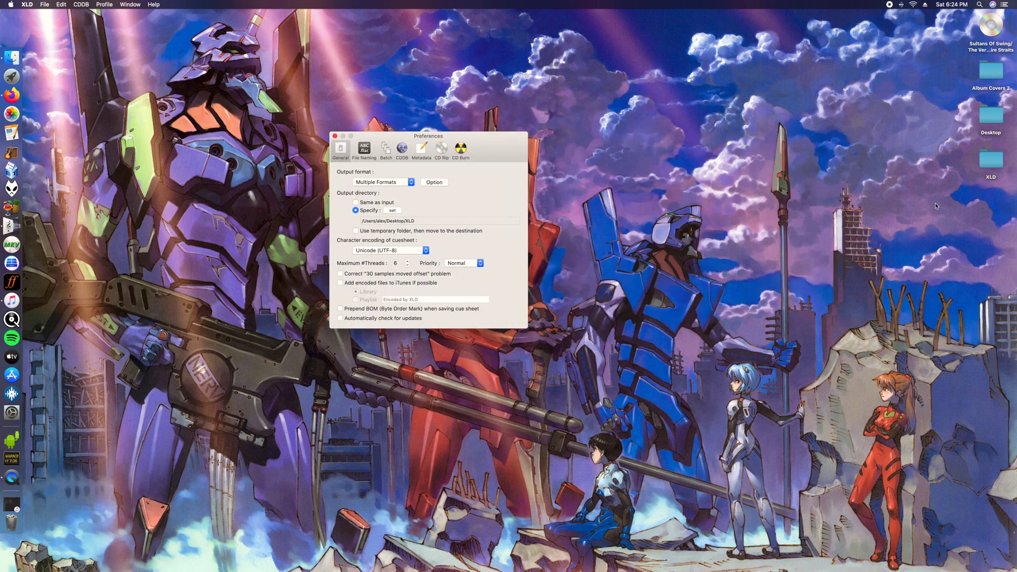
click(986, 162)
drag(493, 141, 409, 138)
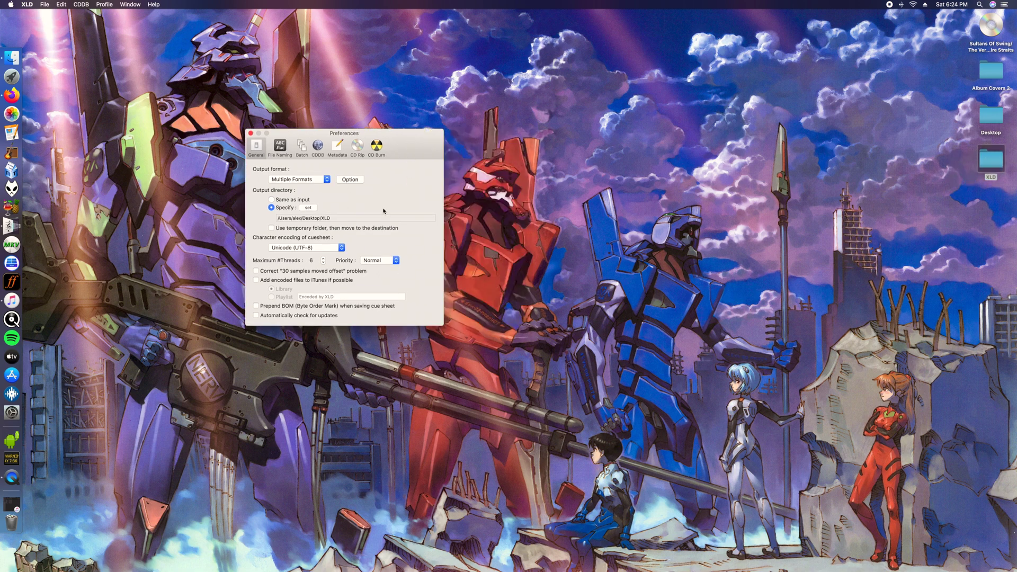
Step: Keep Unicode (UTF-8) as the cue sheet character encoding and leave automatic update checks off
click(337, 249)
click(337, 249)
click(279, 317)
click(279, 317)
Step: Set the filename format to Custom, using the pattern %A/%T/[%f]/%n - %t
click(281, 148)
drag(390, 151, 415, 160)
click(392, 195)
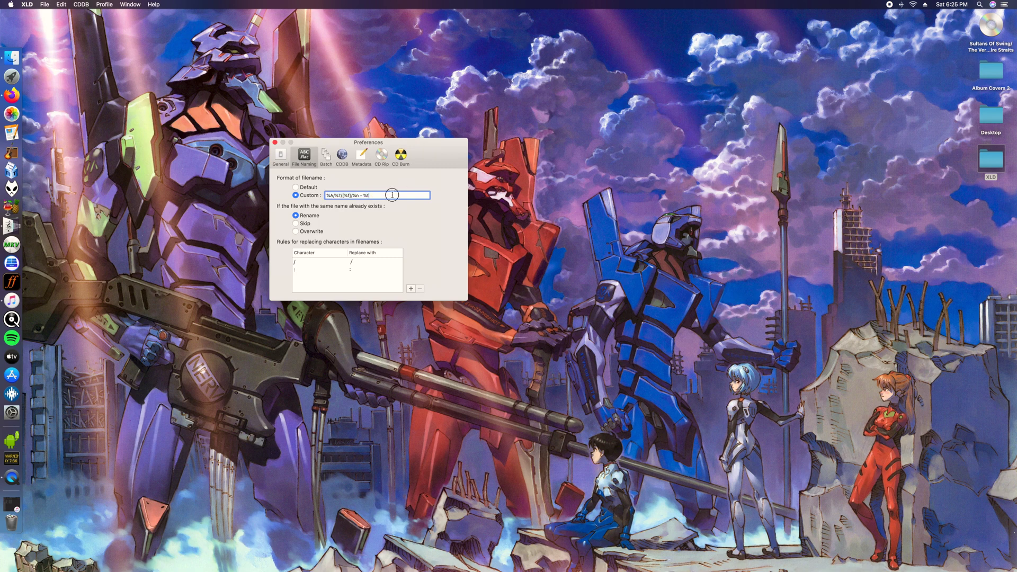
click(299, 188)
click(304, 194)
mouse_move(416, 196)
mouse_move(448, 151)
mouse_down()
mouse_move(473, 176)
mouse_move(446, 163)
mouse_up()
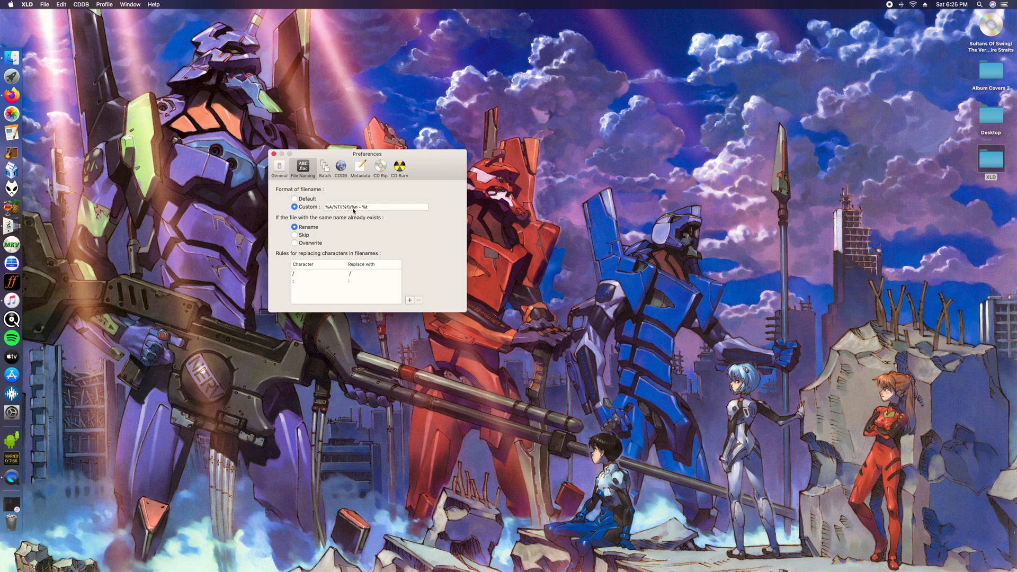
mouse_move(367, 209)
Step: Browse the ripped music in the Desktop folder, down to the Apple Lossless folder of Coldplay's Viva La Vida album
double_click(991, 117)
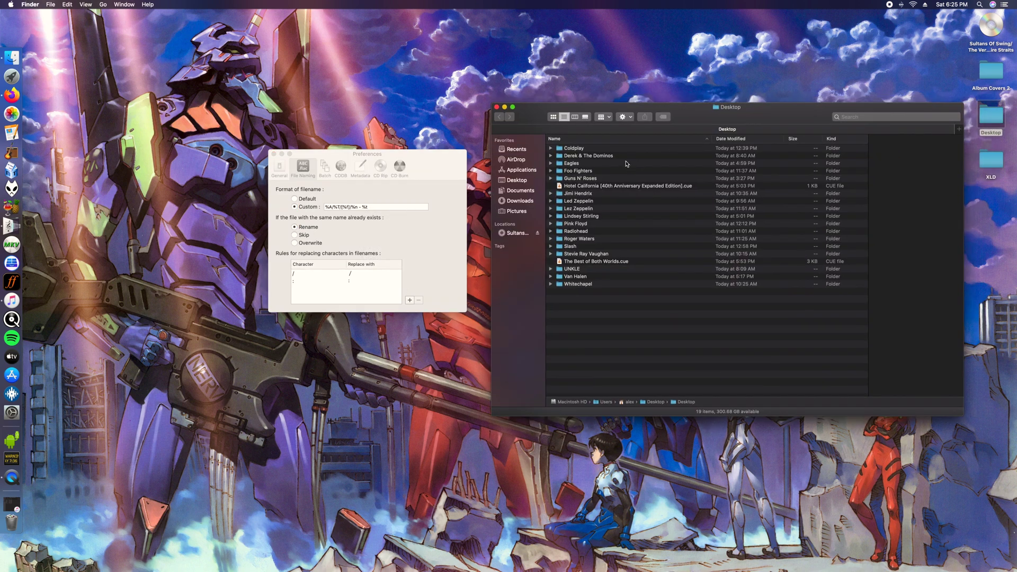
double_click(617, 149)
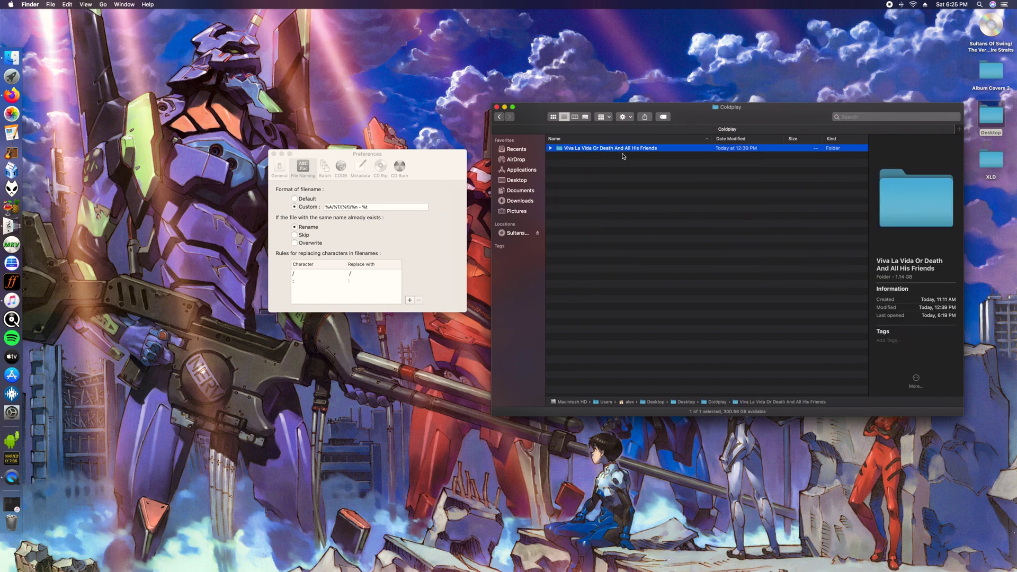
double_click(670, 148)
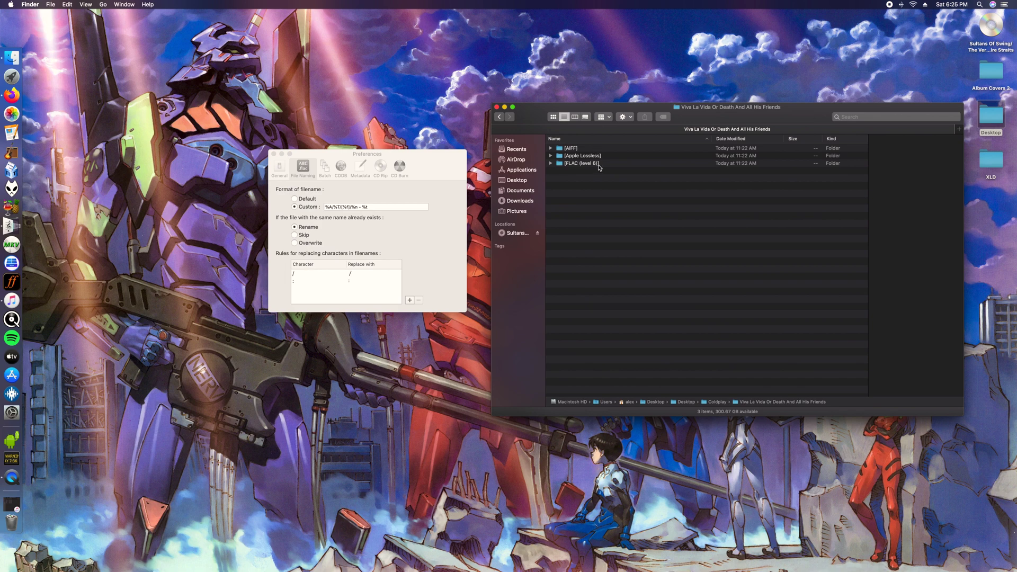
double_click(618, 156)
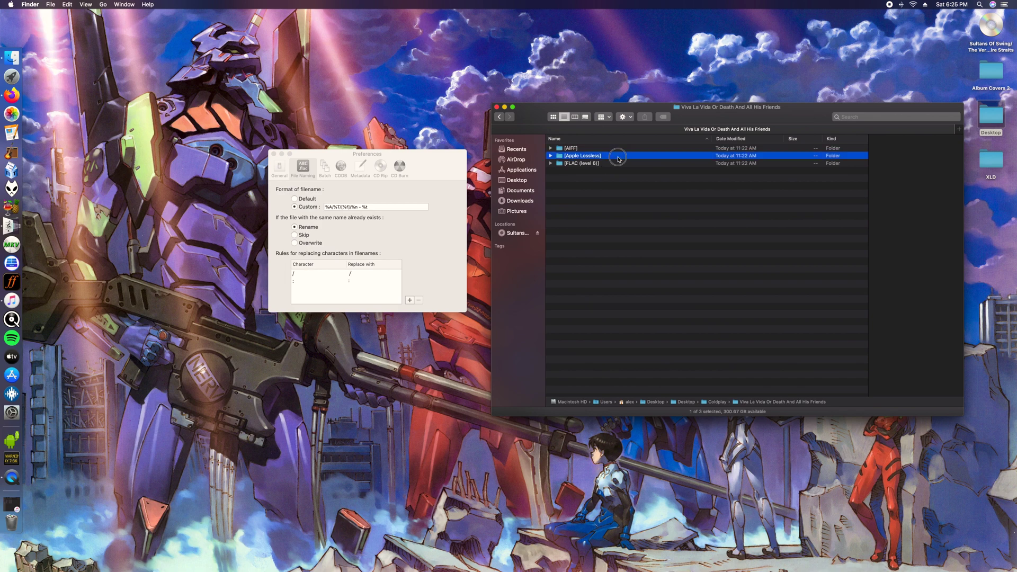
Step: Look up filename pattern examples in the browser, in the Ripping Questions forum thread and the XLD Guide PDF
click(499, 116)
click(496, 107)
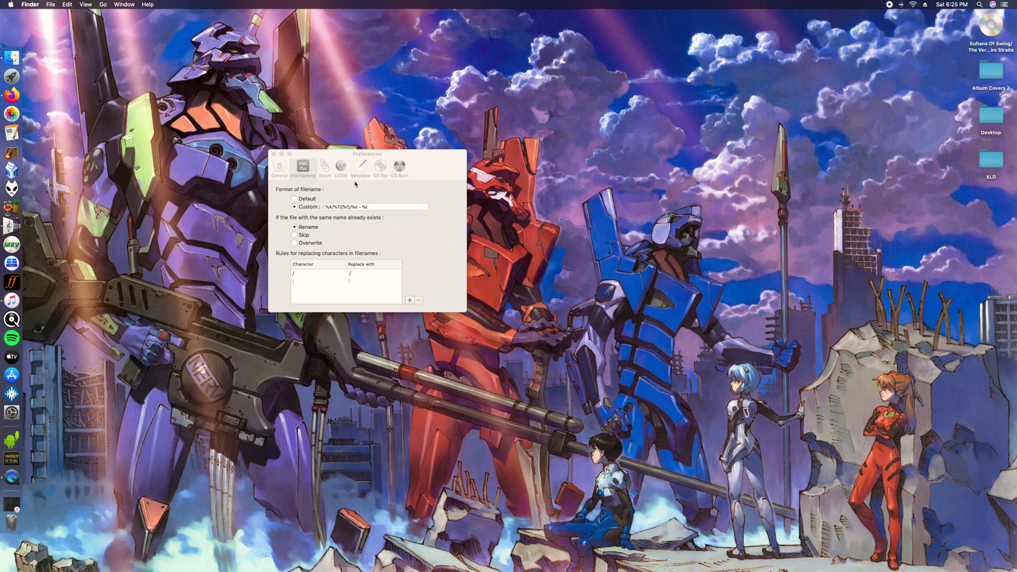
click(361, 208)
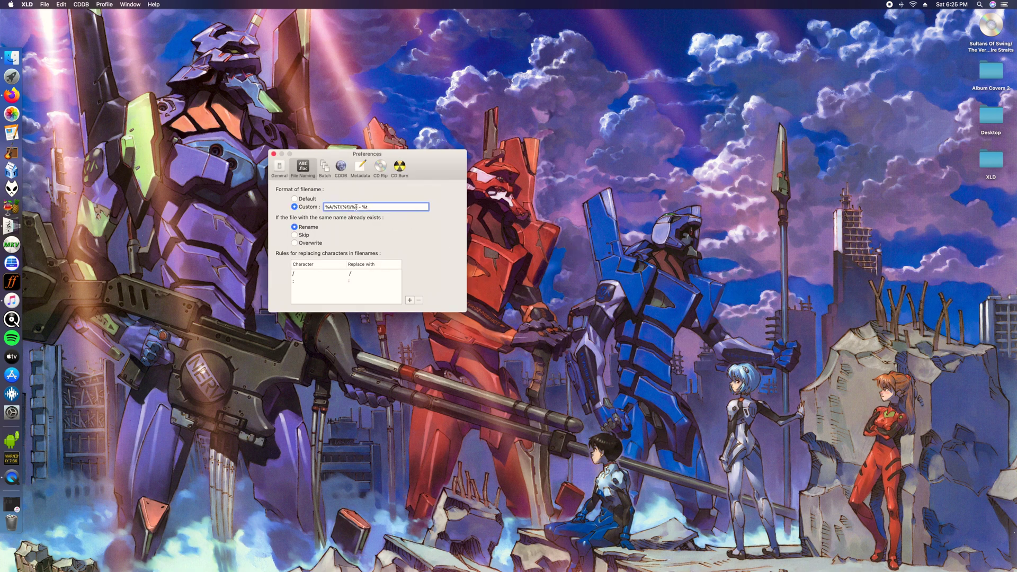
key(Escape)
key(Escape)
key(ctrl+Right)
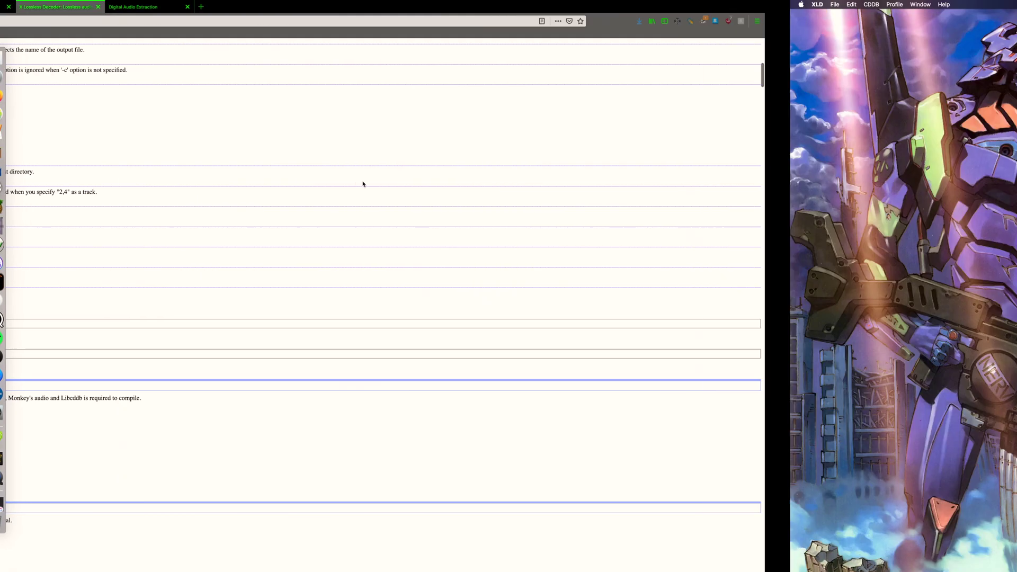
click(129, 8)
scroll(415, 254, down, 10)
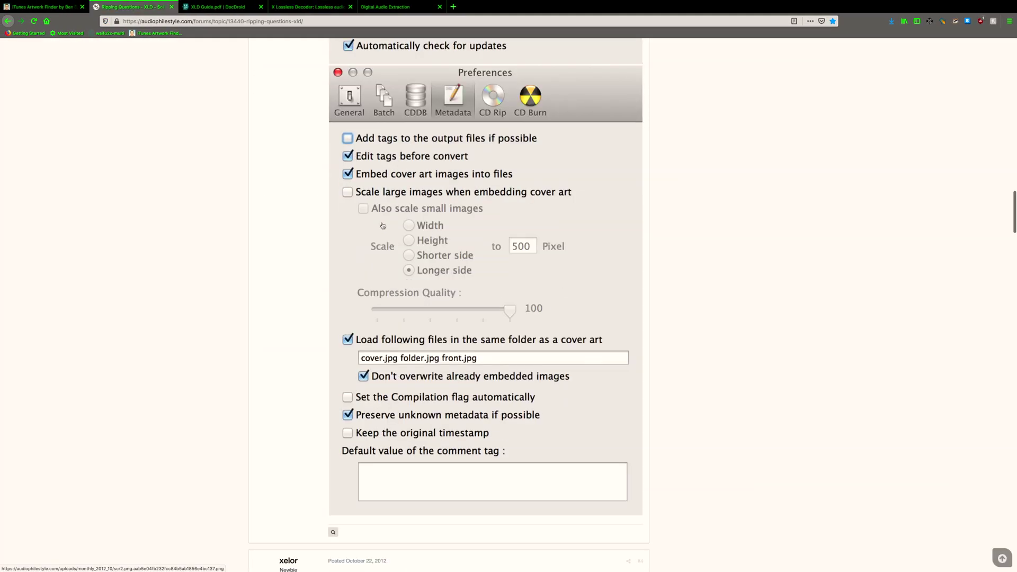
drag(377, 240, 356, 240)
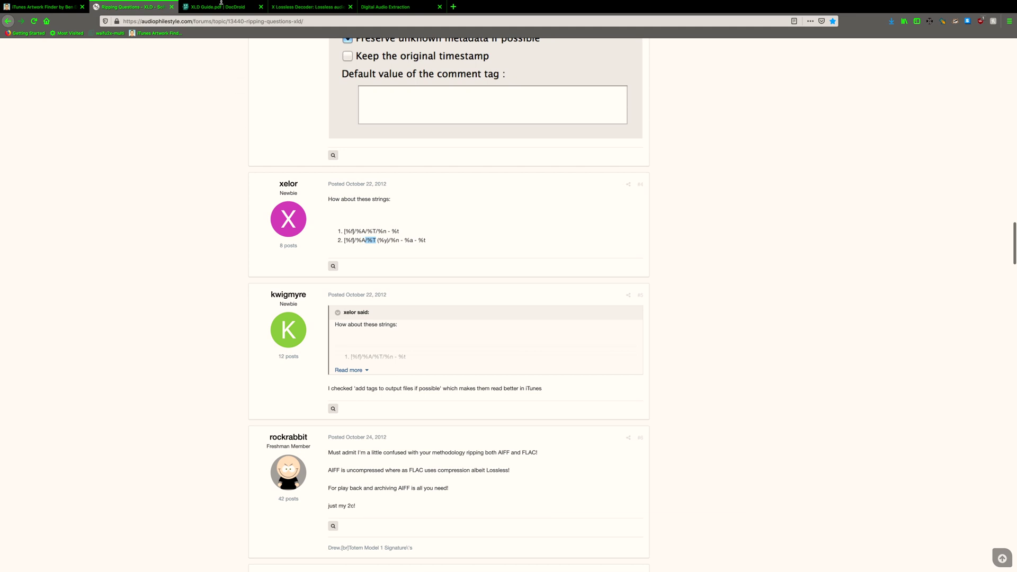
key(ctrl+Tab)
scroll(410, 184, down, 5)
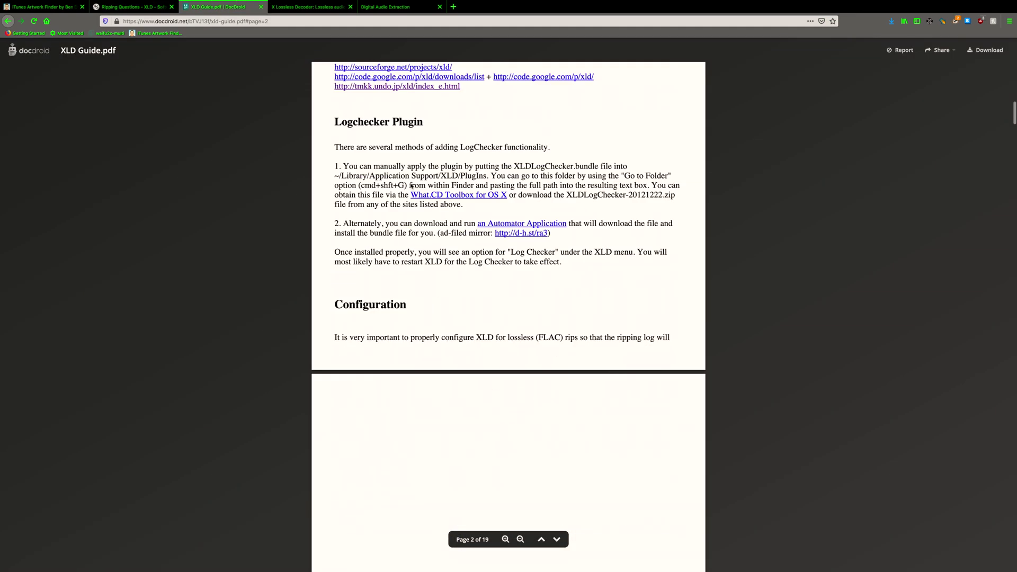
scroll(412, 185, down, 8)
key(ctrl+Right)
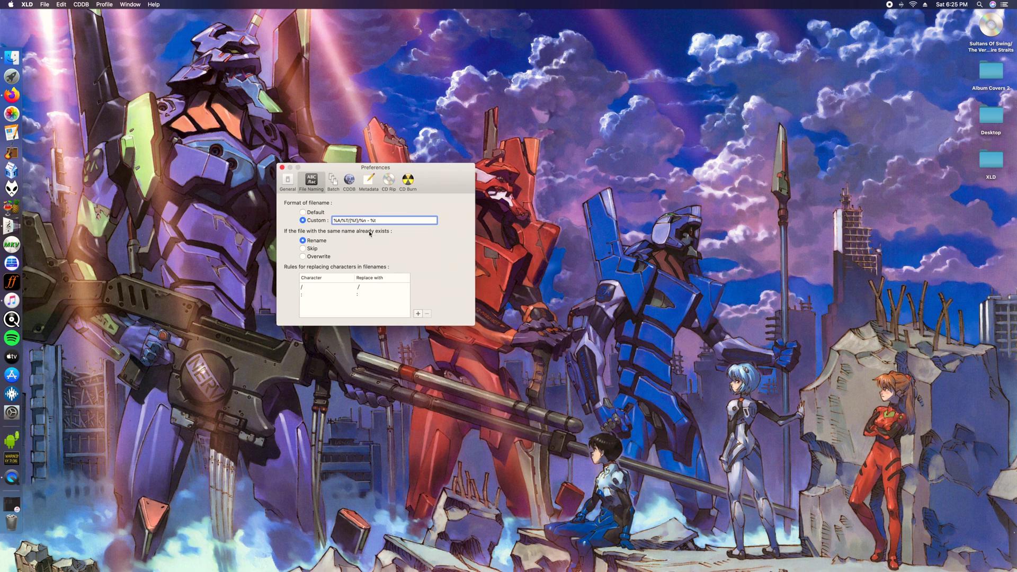
Step: Insert a disc number folder into the custom filename pattern, making it %A/%T/%D/[%f]/%n - %t
click(349, 220)
text(%)
text(D[%f]/)
Step: Look at the disc subfolders of Guns N' Roses' Appetite For Destruction album in the Desktop music folder
double_click(991, 124)
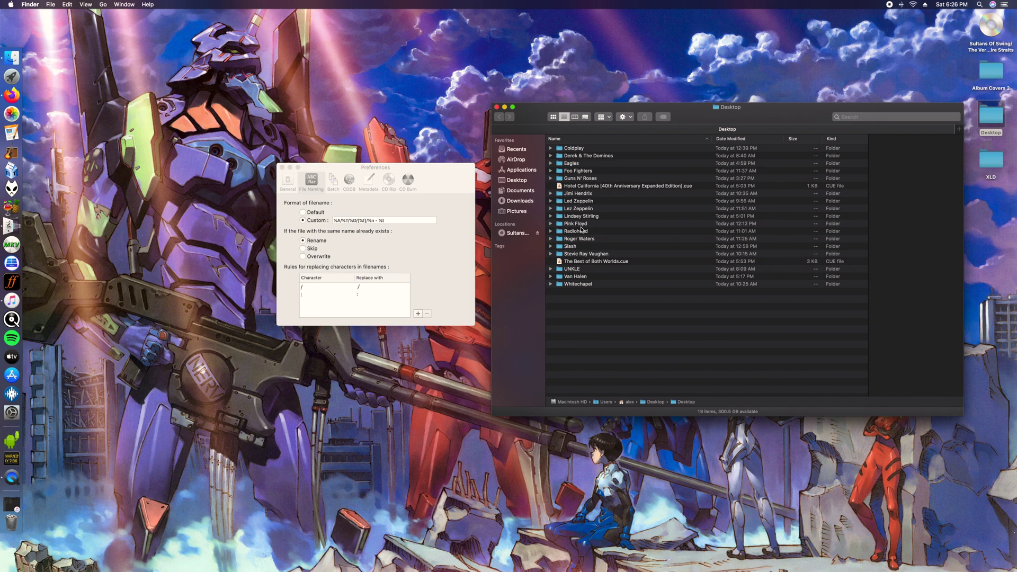
double_click(584, 180)
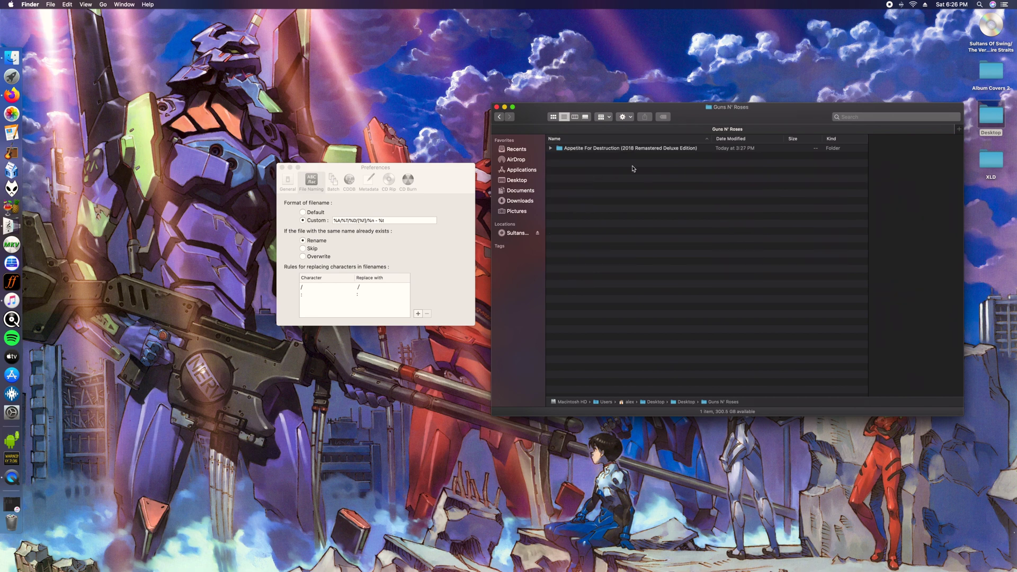
click(585, 150)
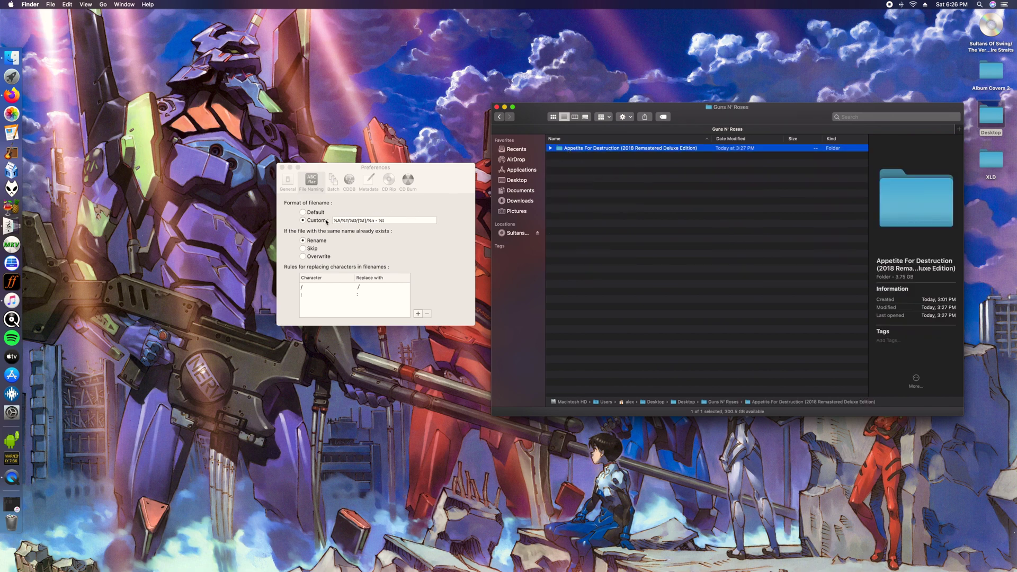
double_click(589, 150)
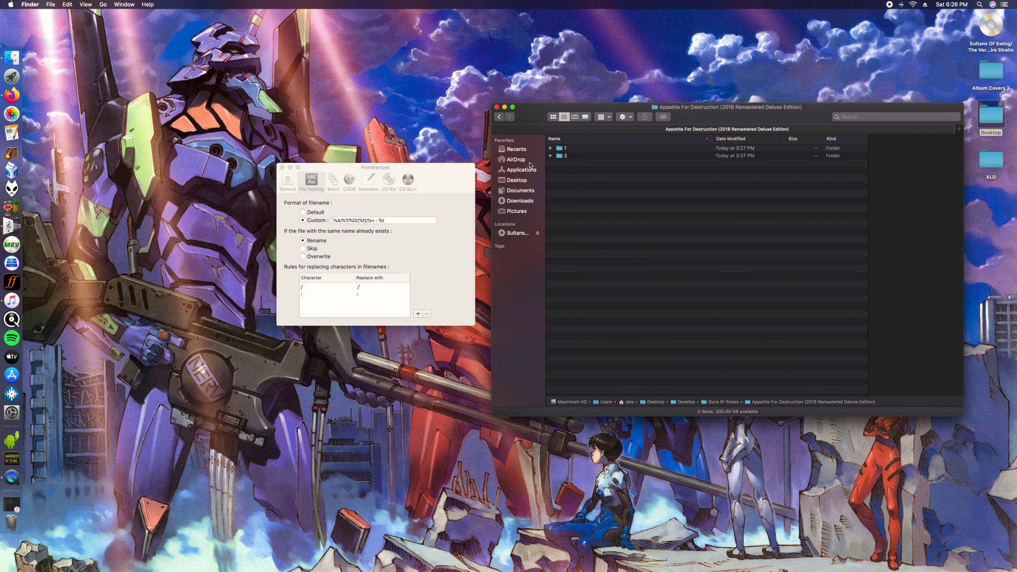
click(498, 116)
click(499, 116)
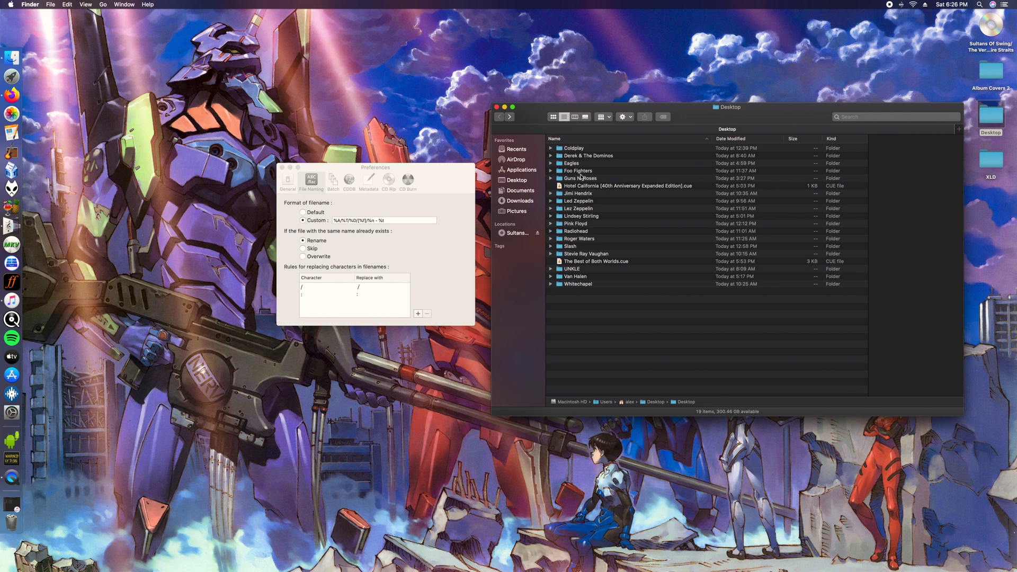
Step: Inspect the format folders inside discs 1 and 2 of Appetite For Destruction, down to disc 2's Apple Lossless tracks
double_click(581, 178)
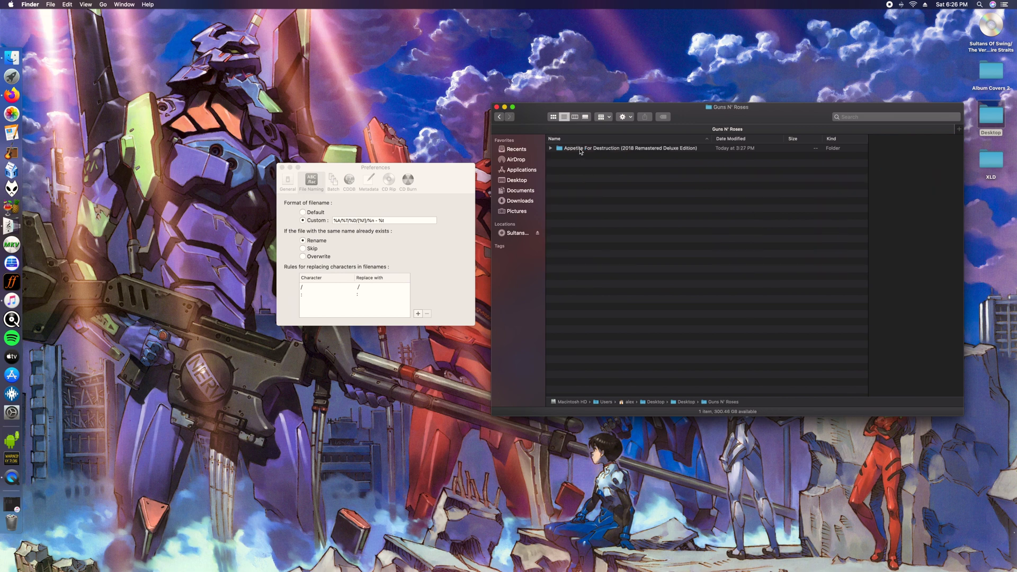
double_click(581, 150)
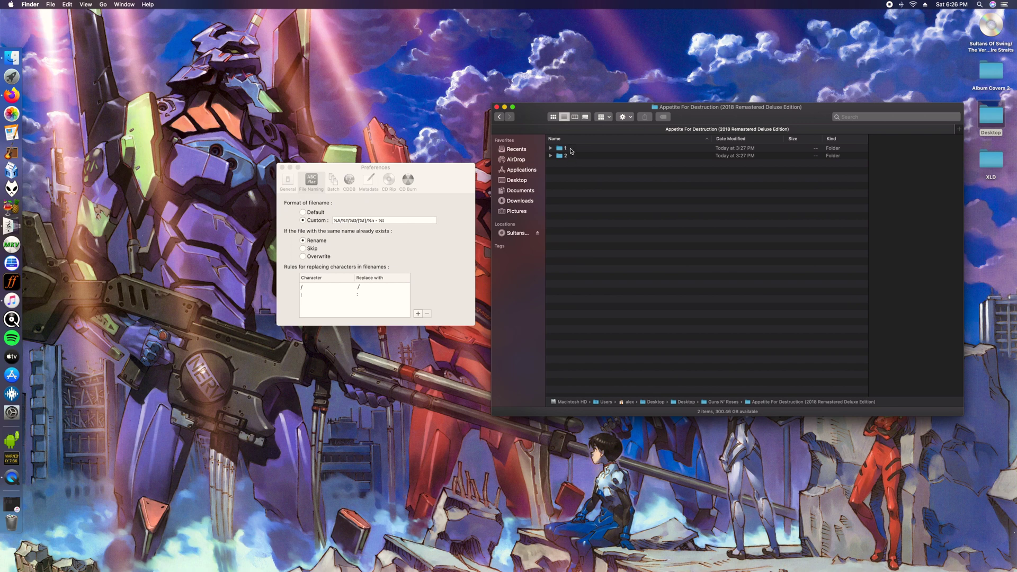
double_click(565, 149)
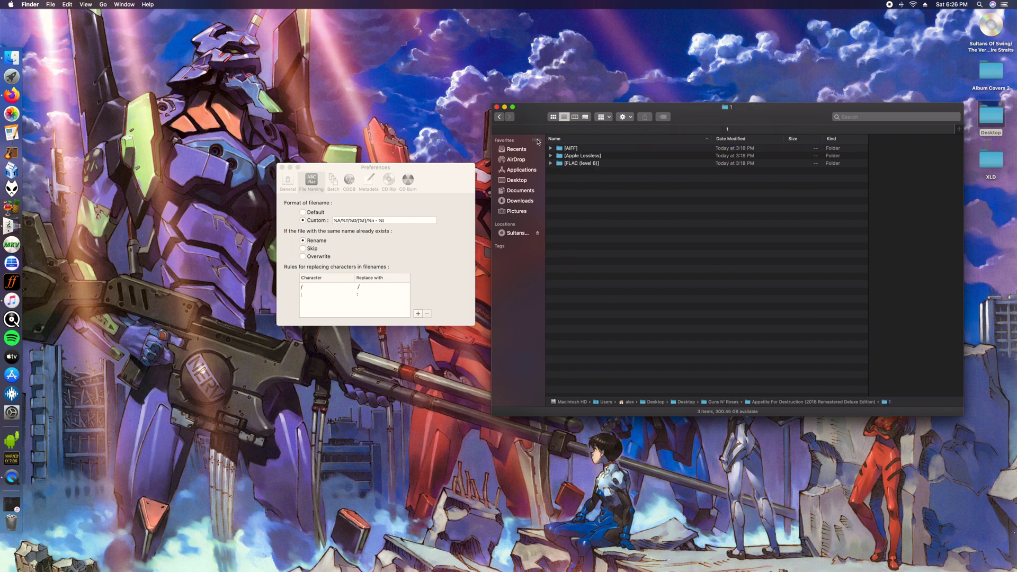
click(581, 158)
key(super+bracketleft)
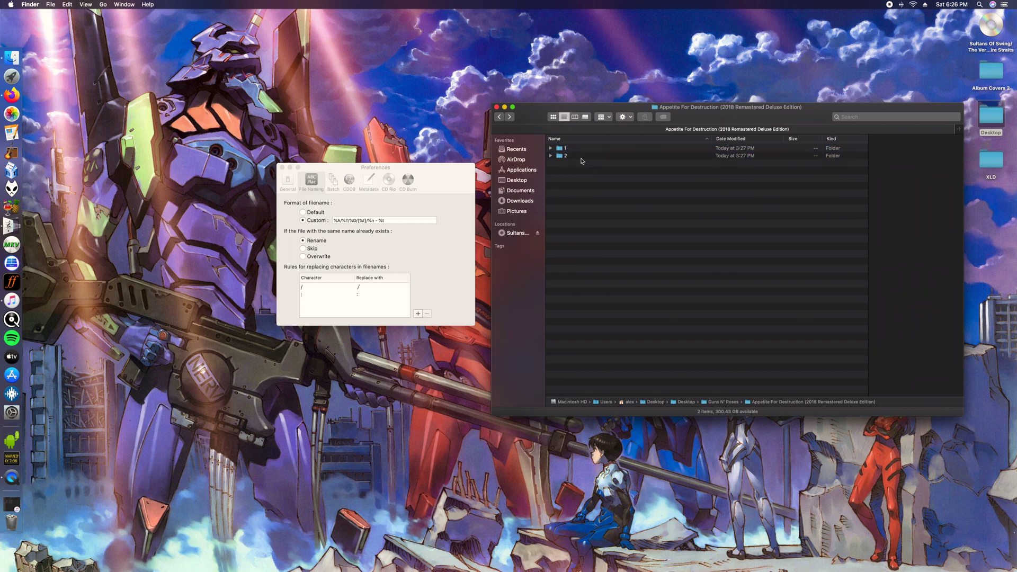
click(580, 157)
double_click(577, 155)
click(573, 158)
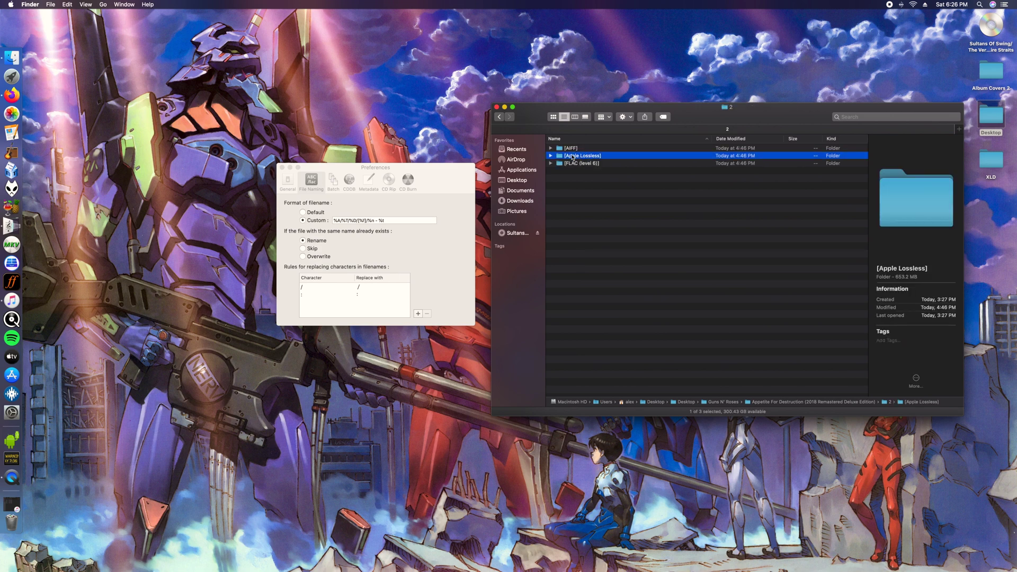
double_click(613, 156)
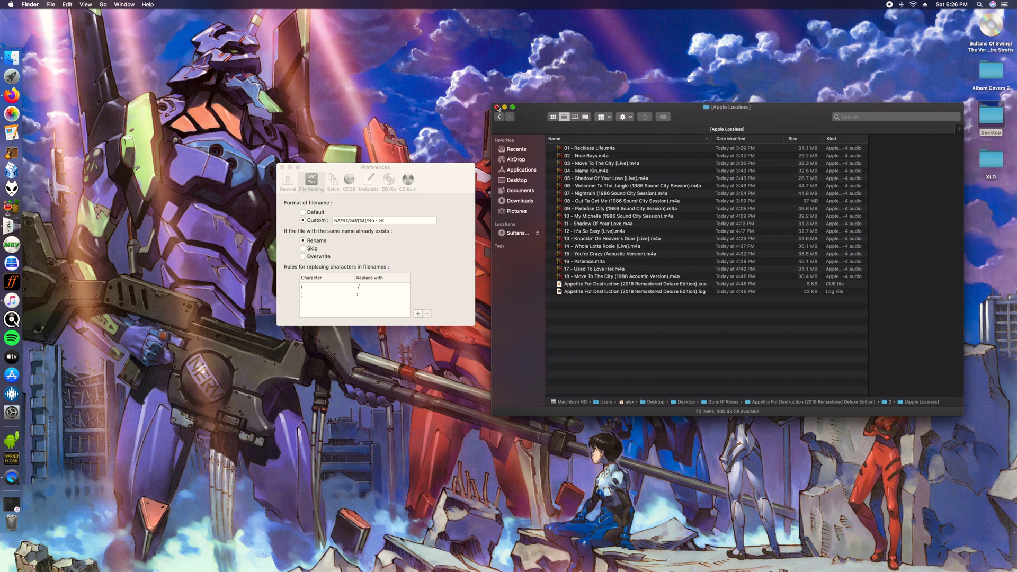
click(498, 108)
Step: Remove the %D/ disc folder from the custom filename pattern
click(395, 200)
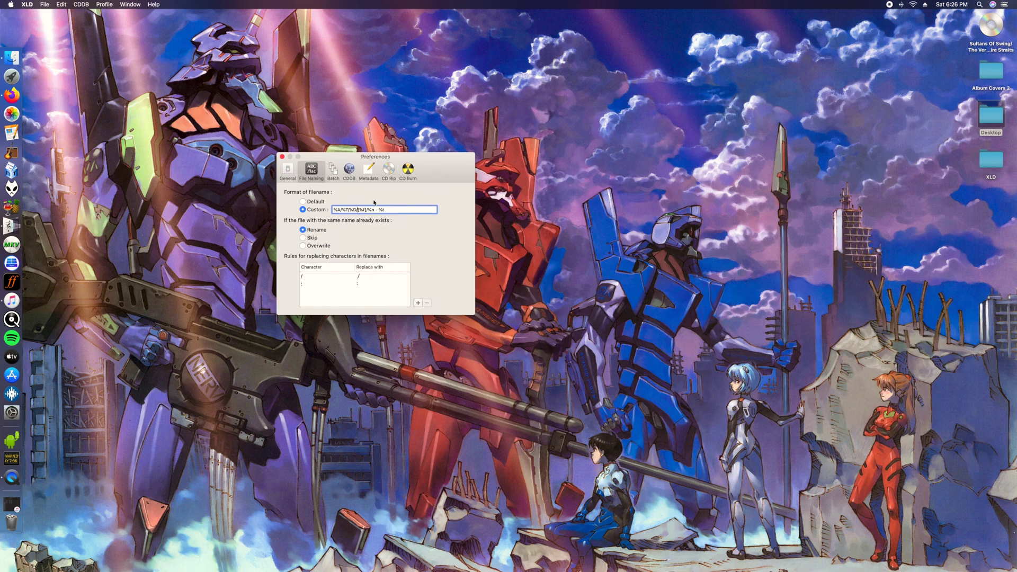
key(BackSpace)
key(BackSpace)
key(BackSpace)
Step: Review the batch, CDDB and metadata preferences, keeping cover art images embedded into files
click(332, 170)
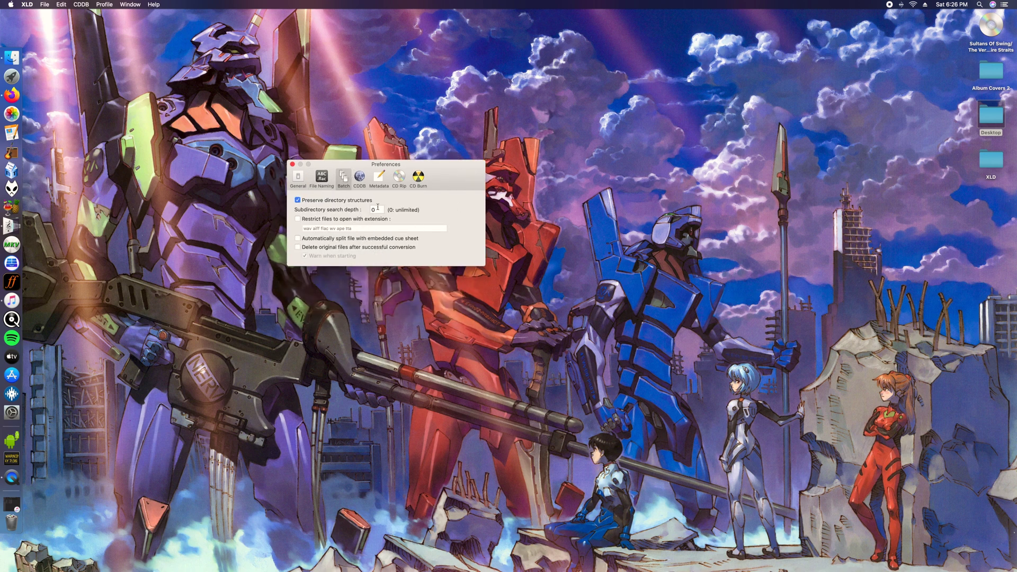
click(363, 188)
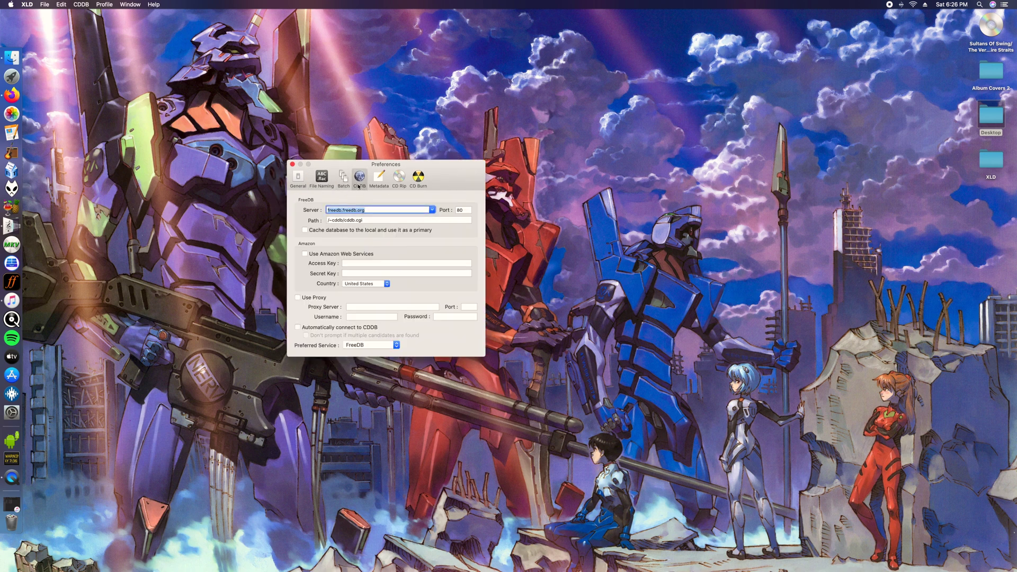
click(372, 185)
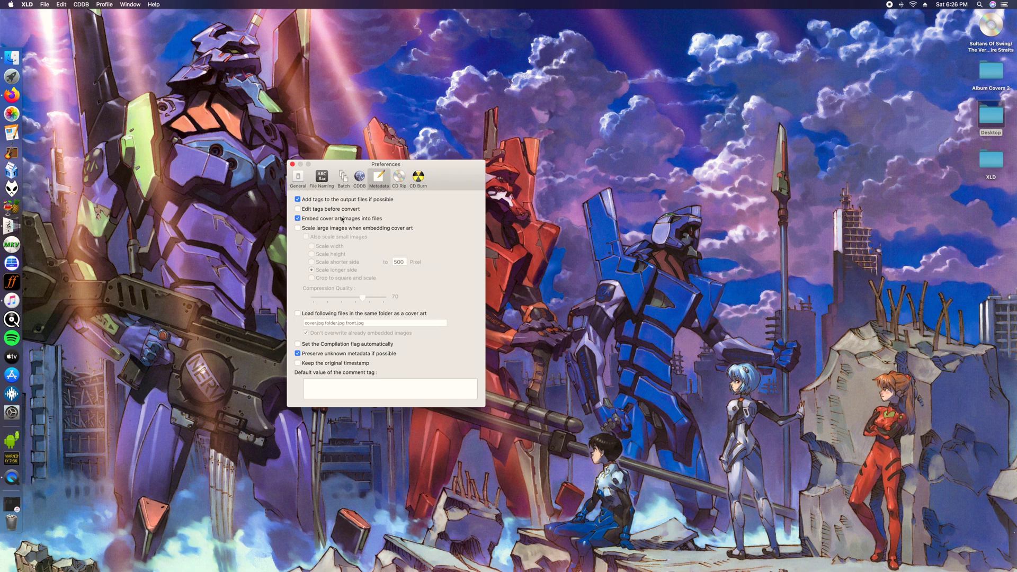
click(342, 218)
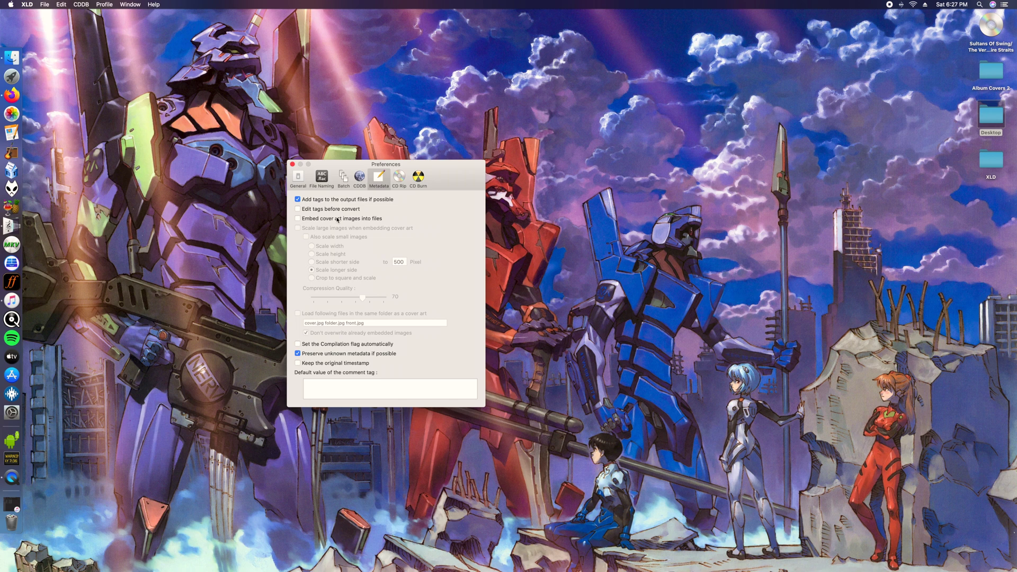
click(337, 219)
Step: Look up read offset correction values for the CD ripping preferences in AccurateRip's CD Drive Offsets list
click(399, 179)
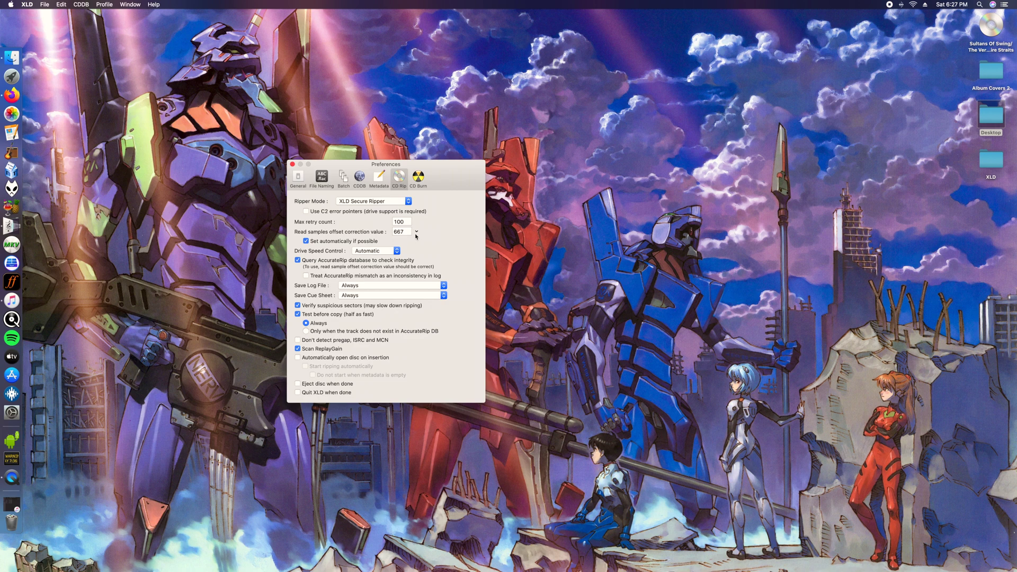
drag(453, 177, 478, 179)
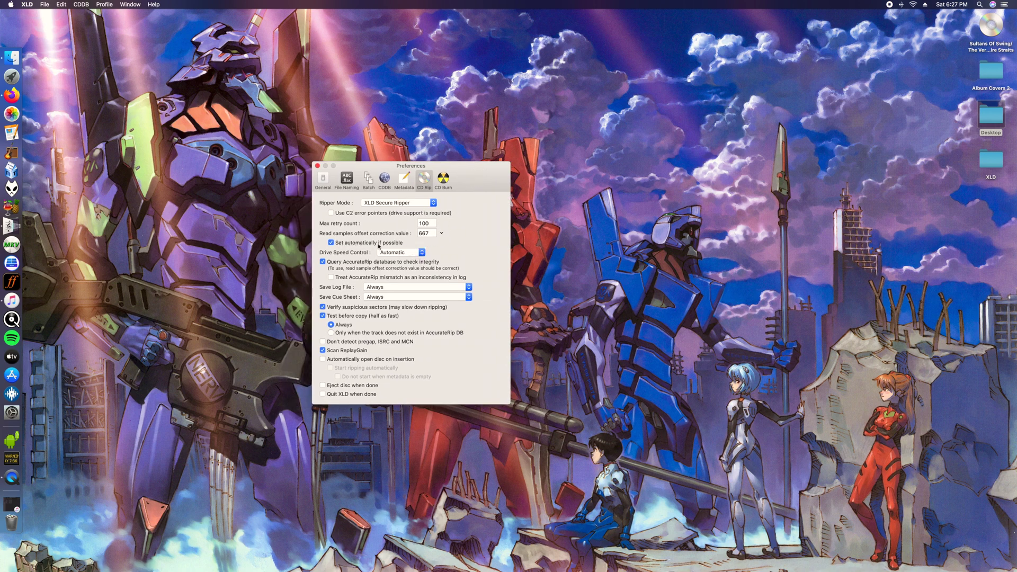
key(ctrl+Left)
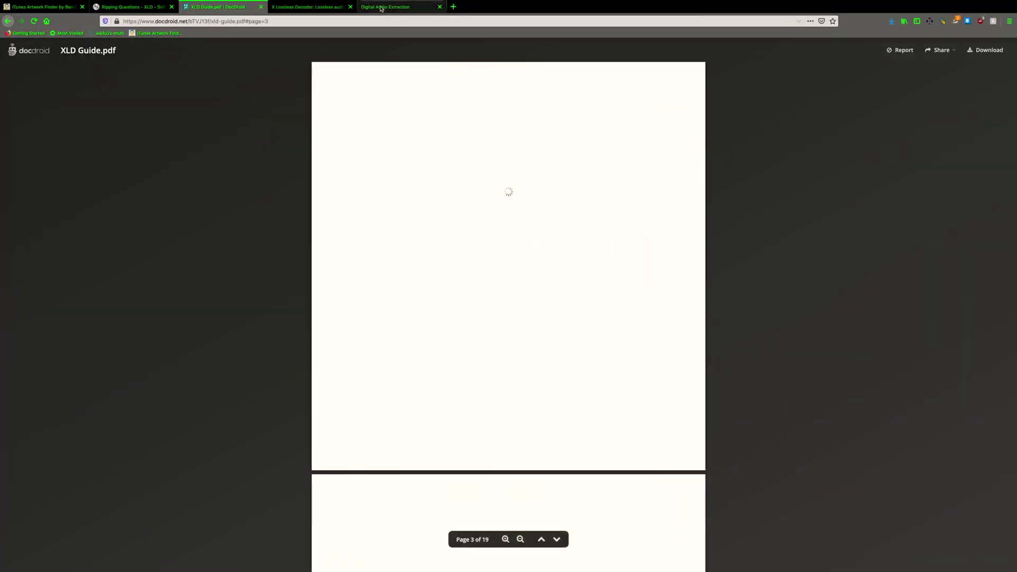
click(381, 7)
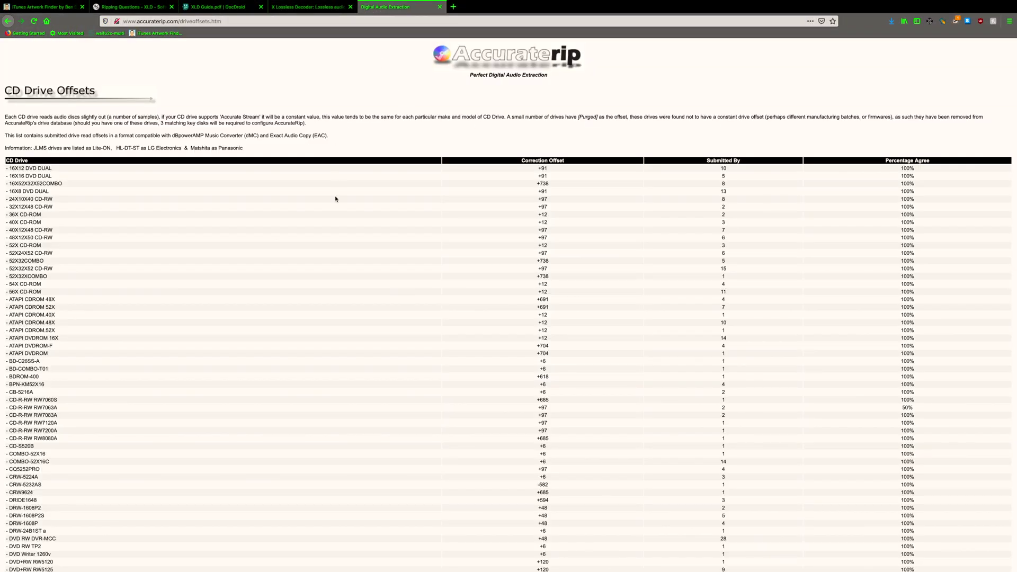
scroll(335, 199, down, 5)
scroll(38, 239, down, 9)
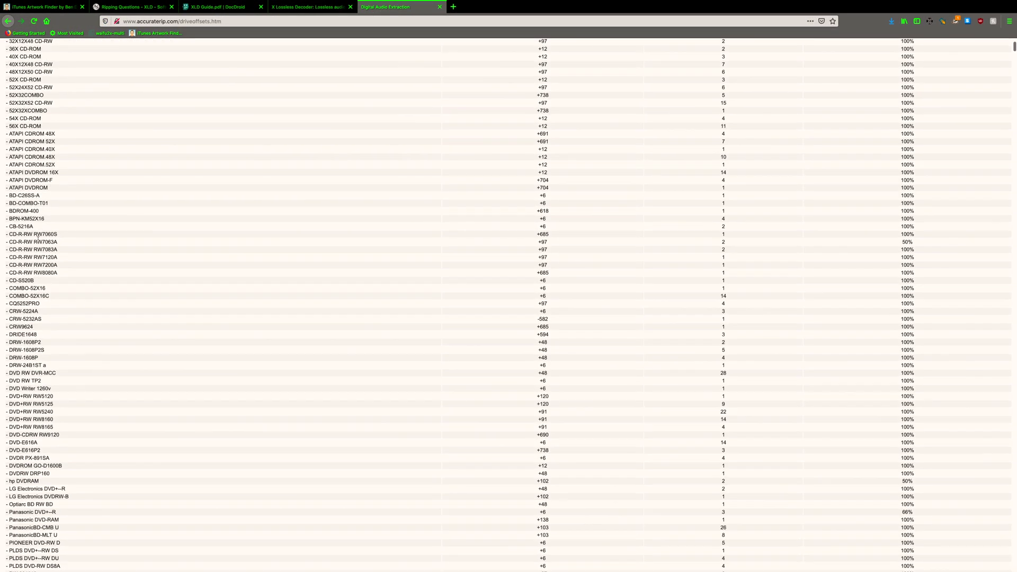
scroll(447, 286, down, 1)
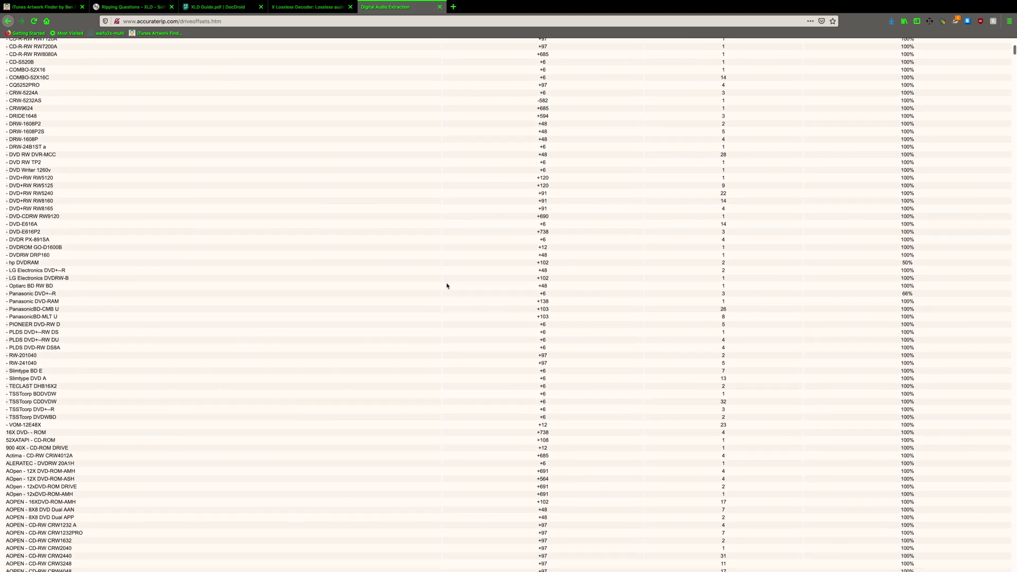
scroll(335, 133, up, 15)
key(super+Tab)
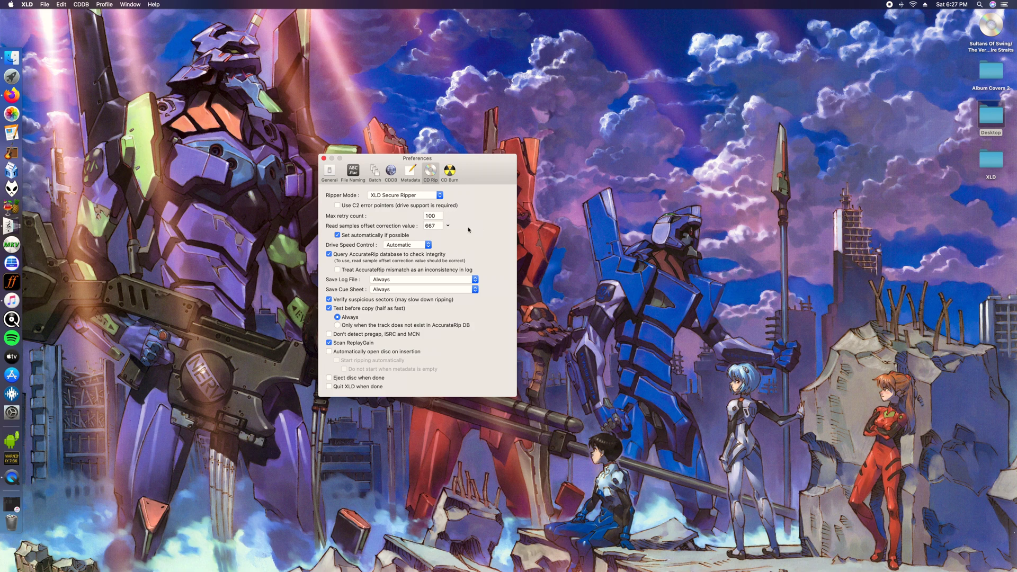
Step: Review the CD ripping options, keeping drive speed on Automatic and leaving suspicious sector verification, test before copy and ReplayGain scanning enabled
drag(478, 171, 475, 181)
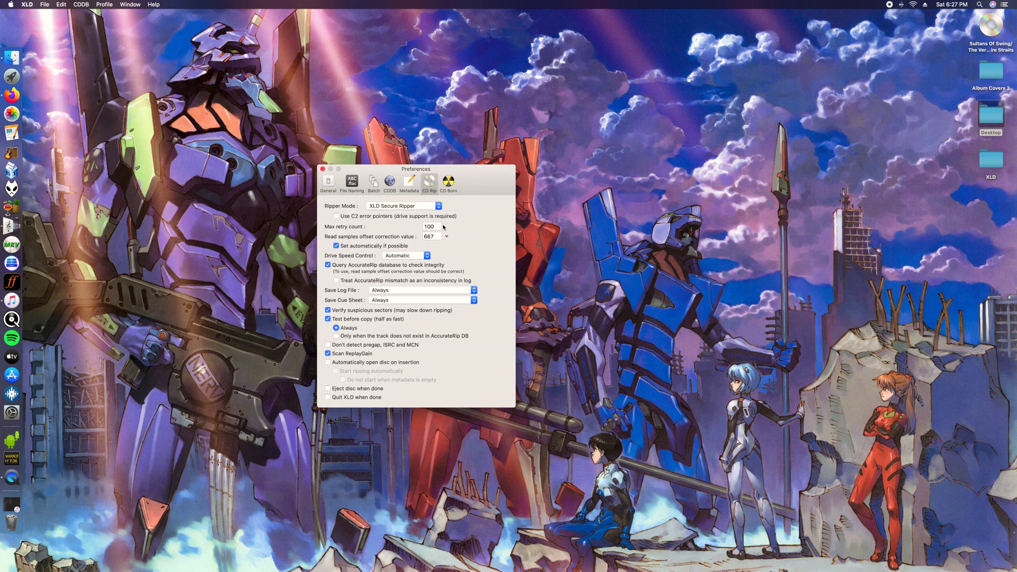
click(436, 238)
click(401, 257)
click(352, 273)
click(361, 312)
click(360, 311)
click(327, 319)
click(327, 319)
double_click(361, 354)
Step: Preview the rip log in the FLAC (level 6) folder of disc 2 of the Eagles' Hotel California album
double_click(991, 115)
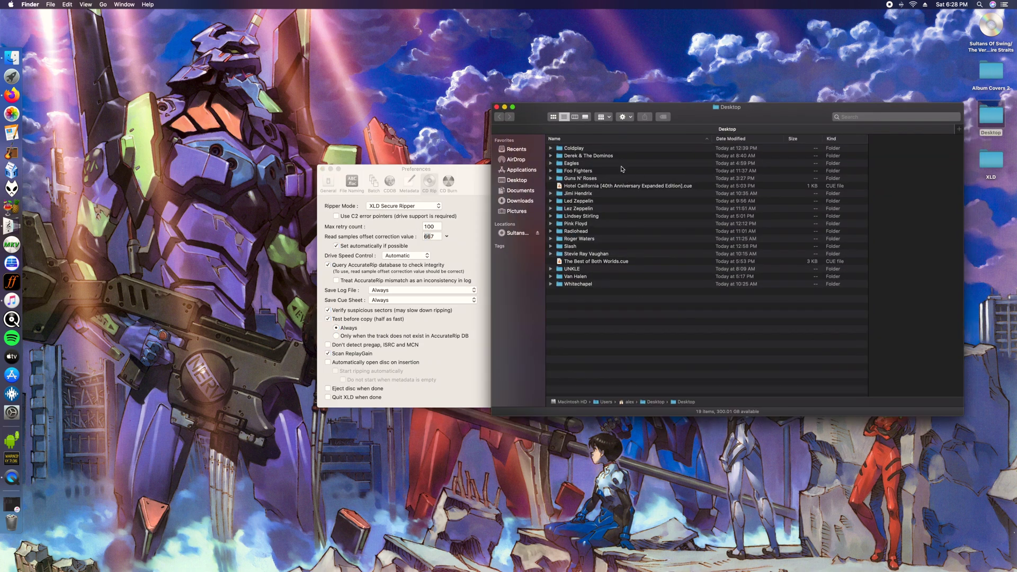
double_click(620, 163)
double_click(615, 149)
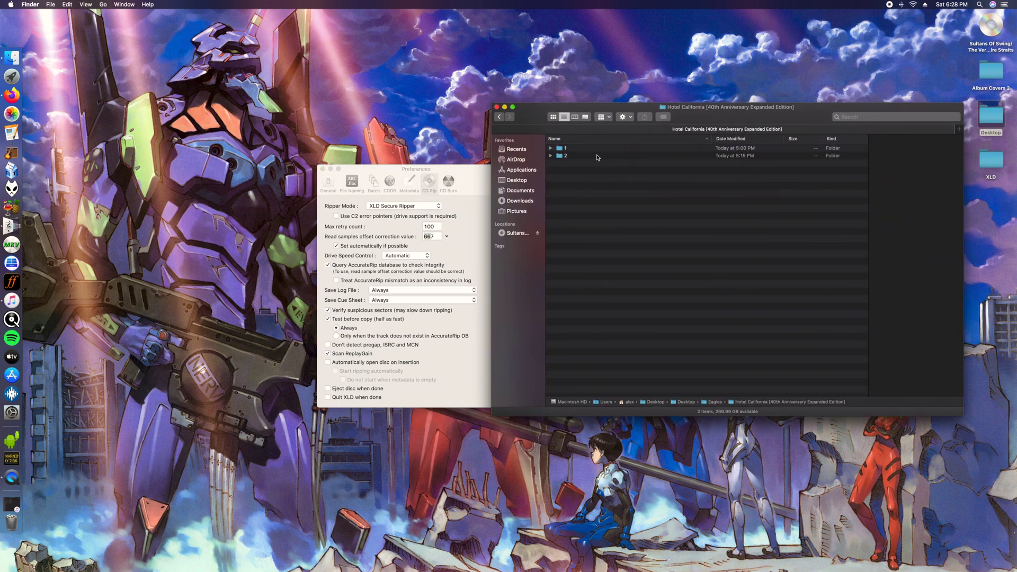
double_click(597, 156)
double_click(614, 163)
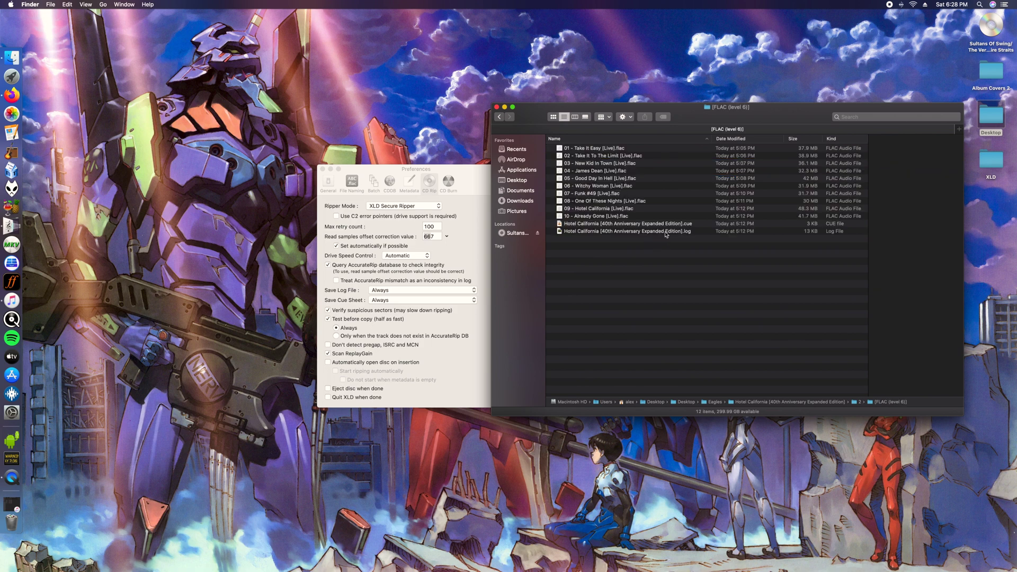
click(669, 232)
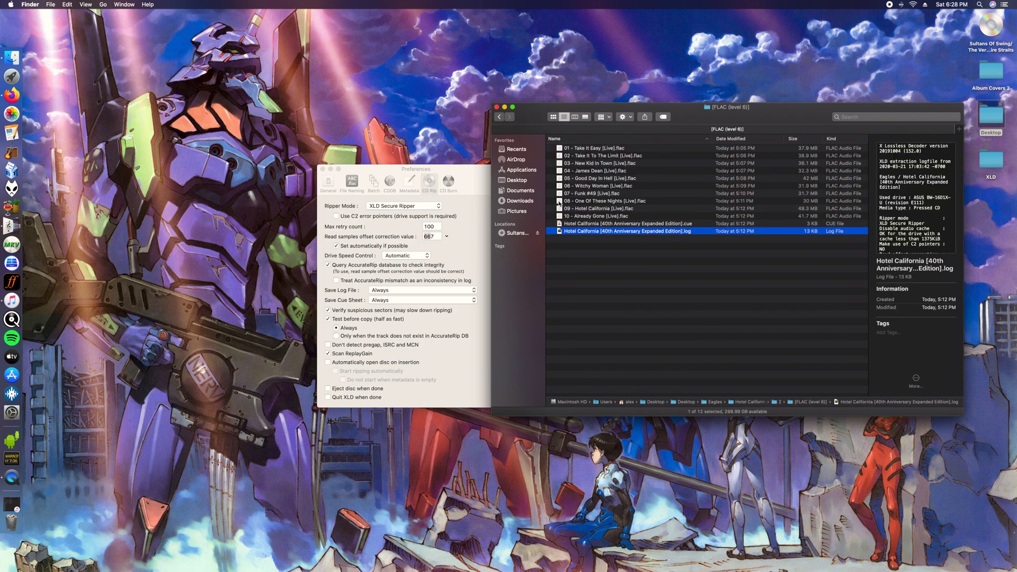
Step: Open the Hotel California rip log and examine the per-track CRC32 hashes, AccurateRip summary and album gain
double_click(695, 232)
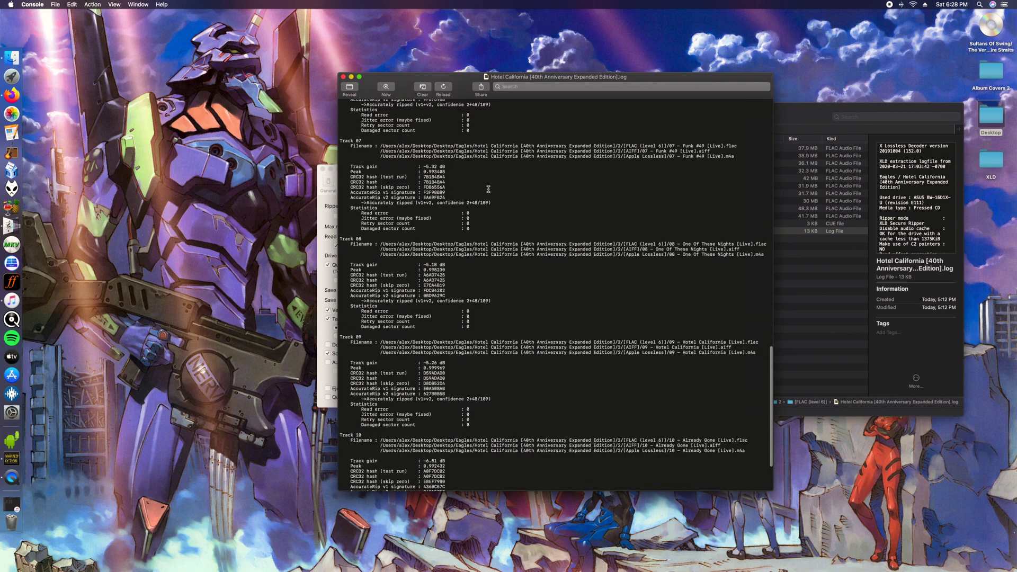
scroll(489, 189, up, 10)
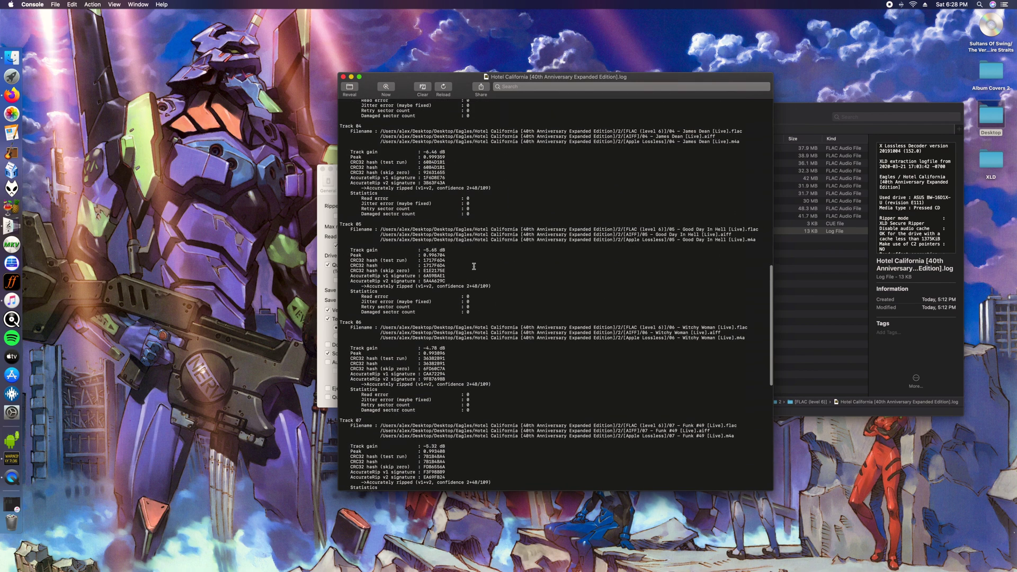
scroll(474, 267, down, 1)
drag(421, 245, 462, 252)
scroll(462, 318, up, 15)
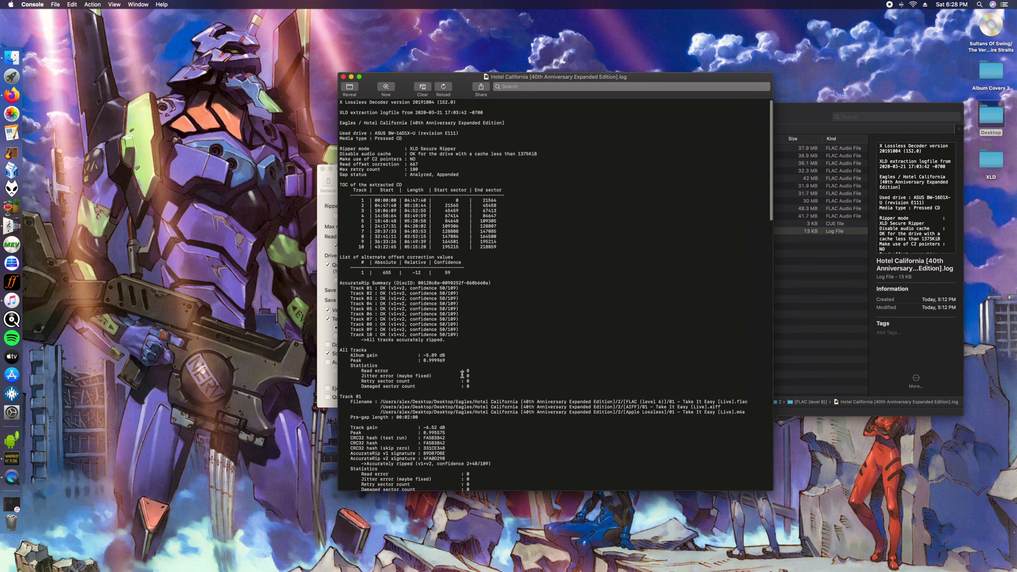
mouse_move(350, 355)
mouse_down()
mouse_move(480, 355)
mouse_move(342, 361)
mouse_up()
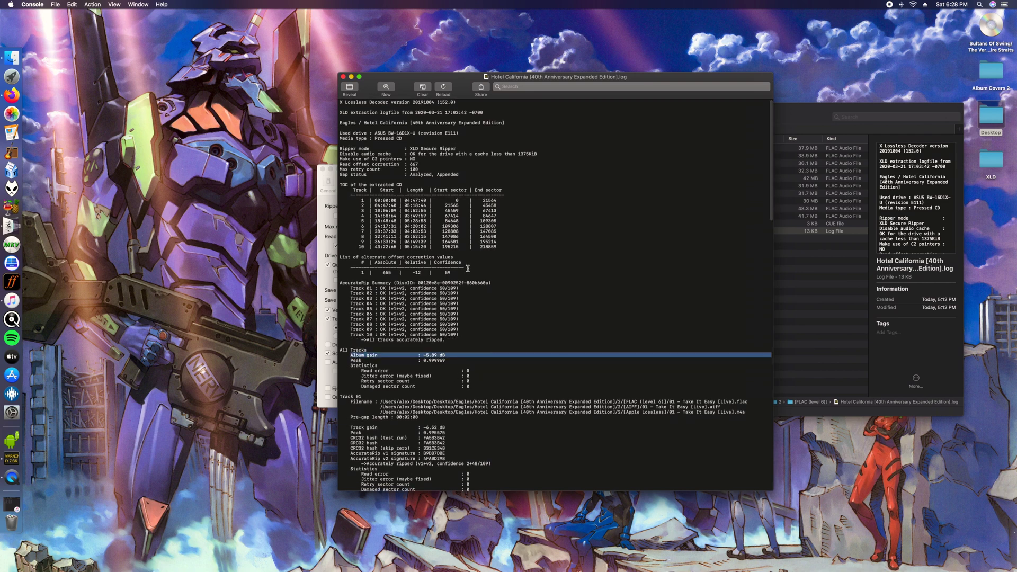
Step: Close the rip log, the XLD preferences and the FLAC (level 6) folder window
click(344, 77)
click(450, 171)
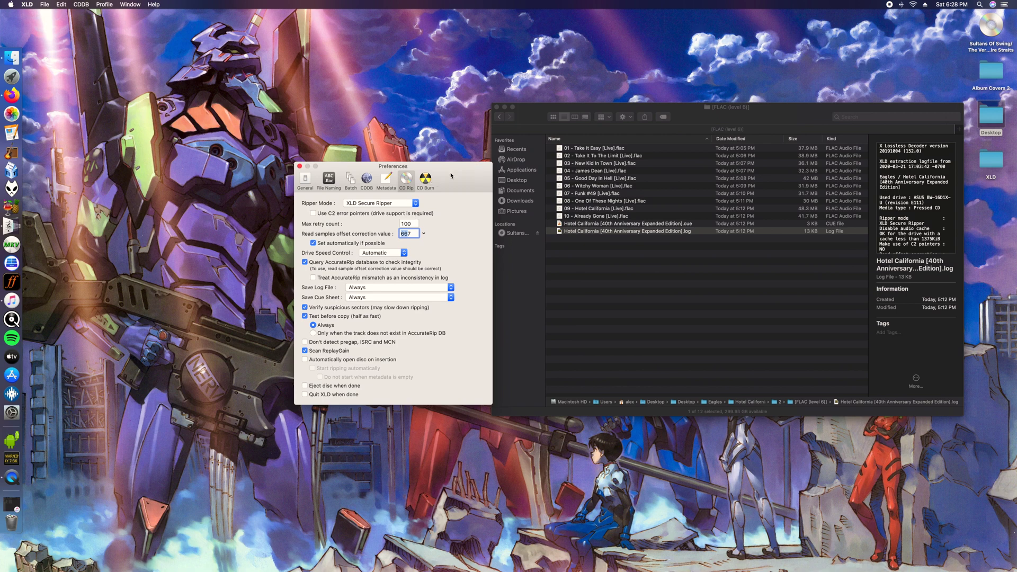
click(299, 166)
drag(532, 111, 488, 112)
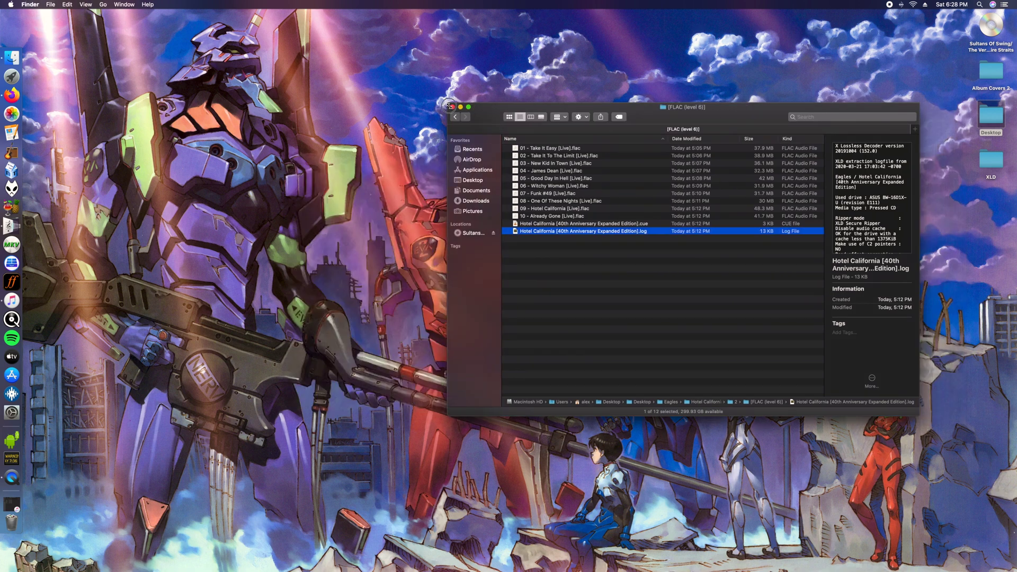
click(450, 107)
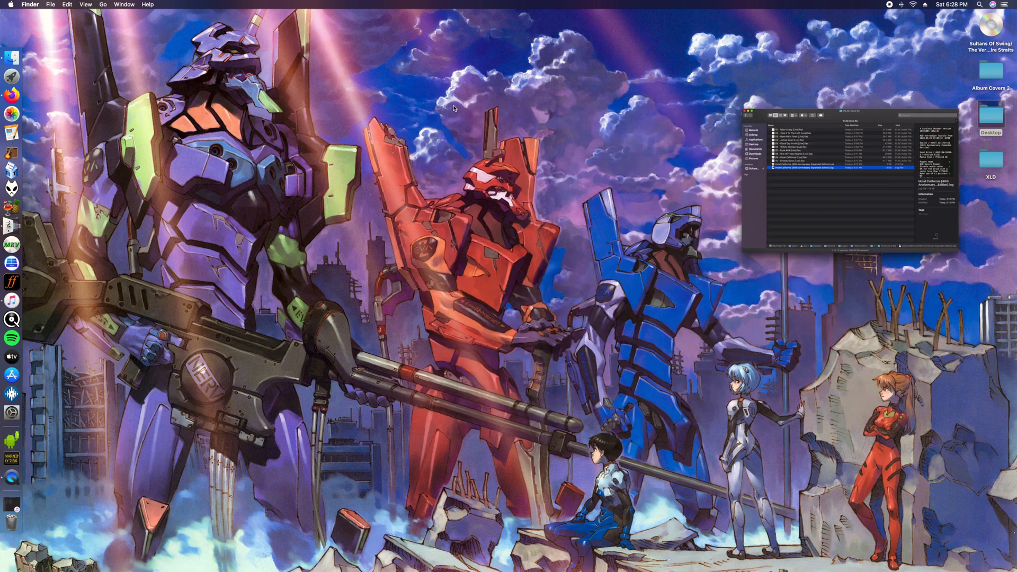
click(6, 228)
click(27, 4)
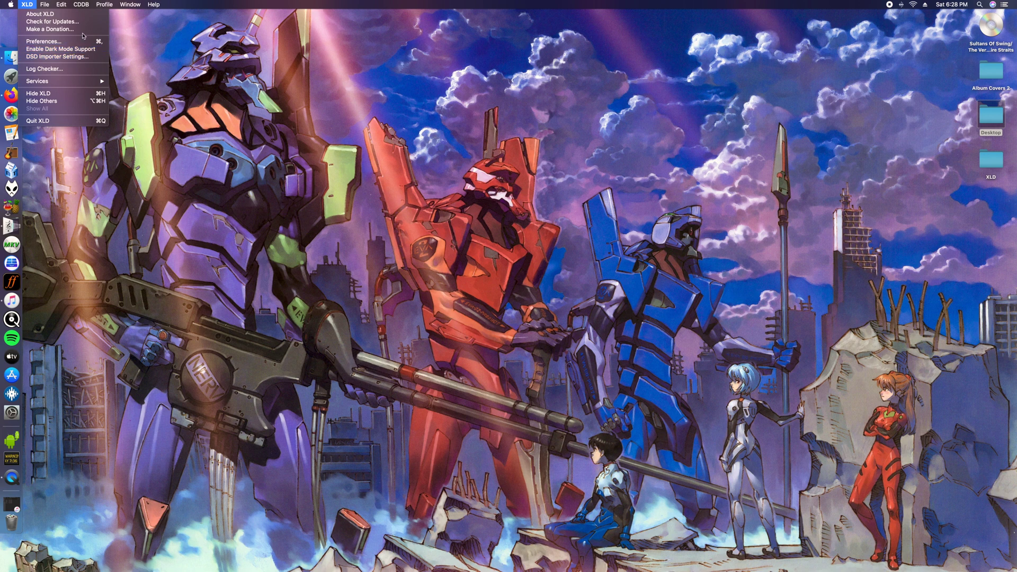
mouse_move(48, 5)
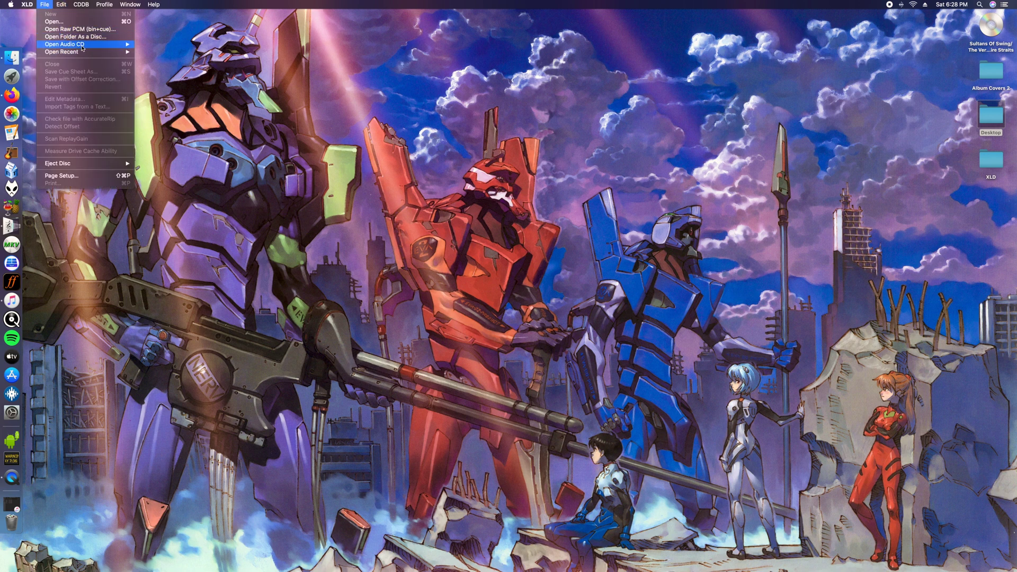
mouse_move(103, 46)
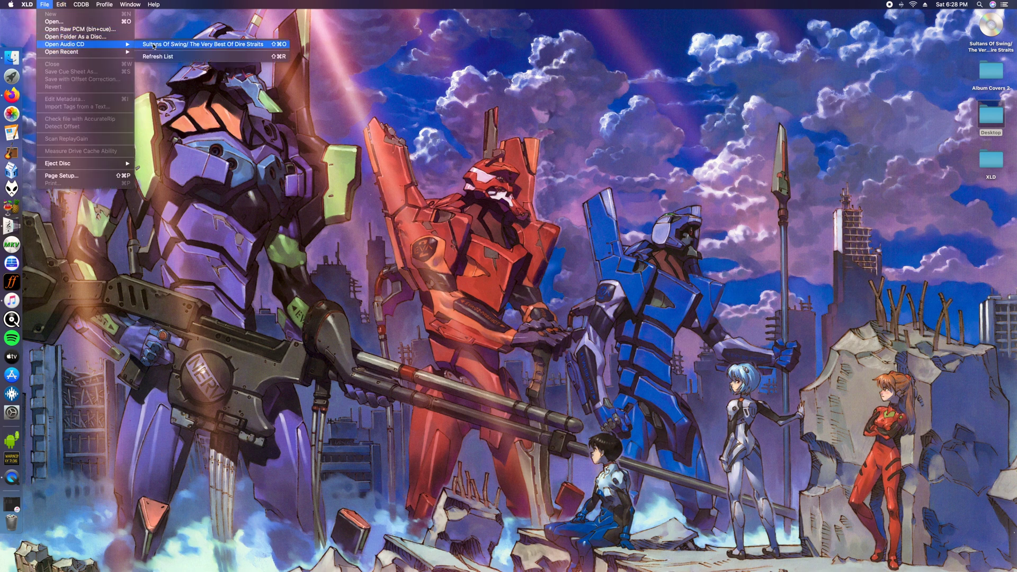
click(633, 81)
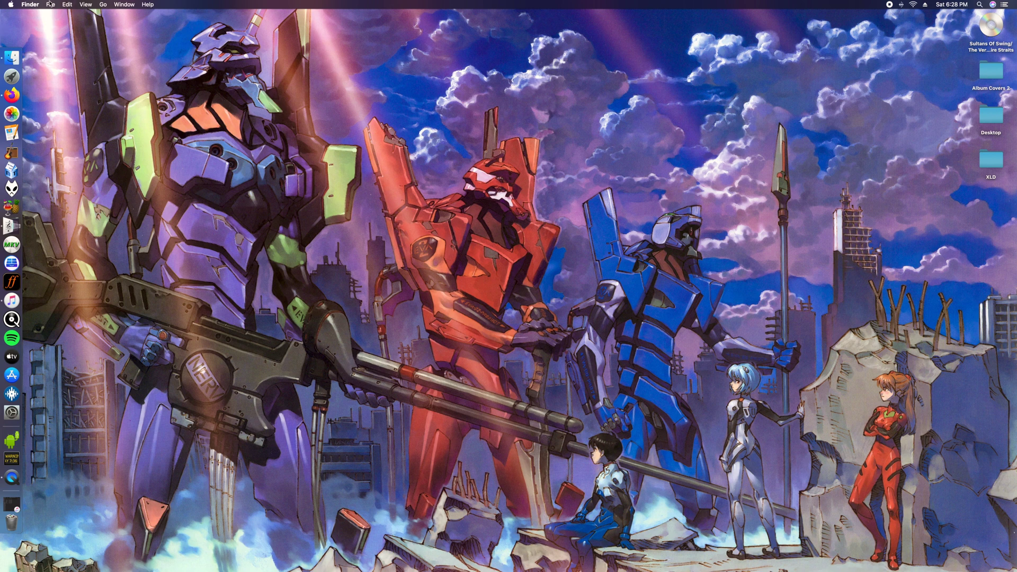
Step: Refresh XLD's list of audio CDs and open the disc Sultans Of Swing/ The Very Best Of Dire Straits
click(8, 227)
click(42, 5)
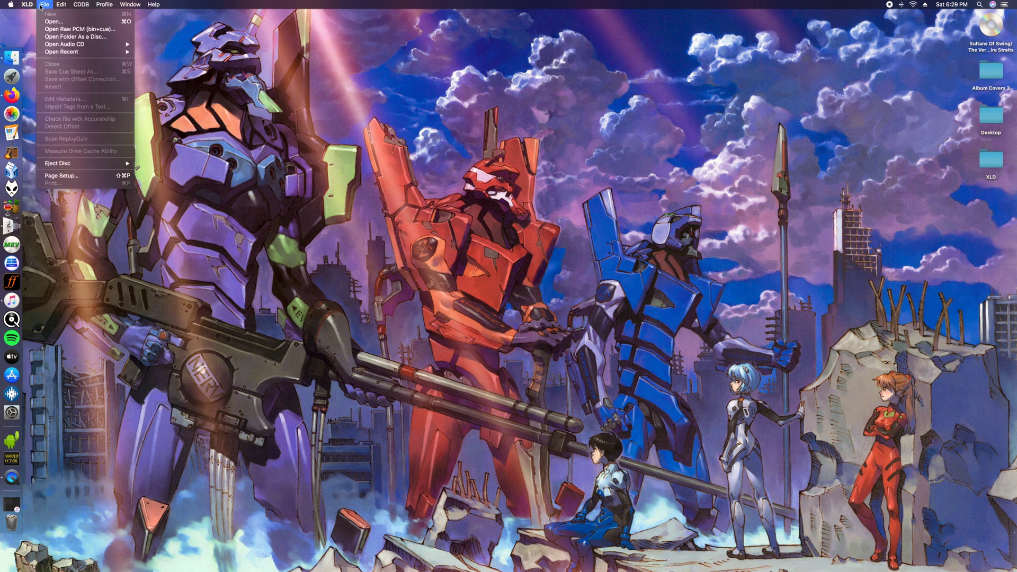
mouse_move(106, 44)
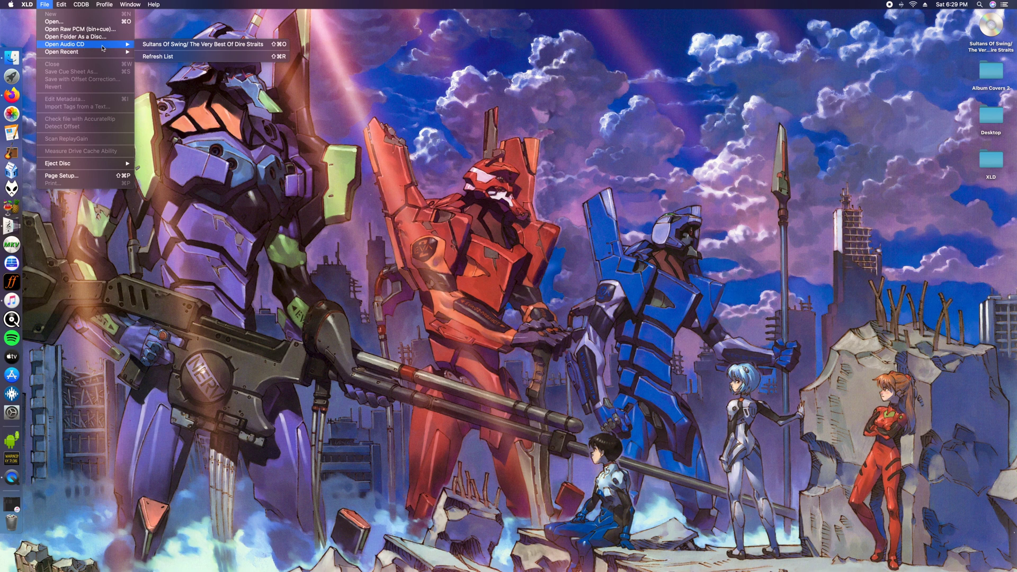
click(157, 57)
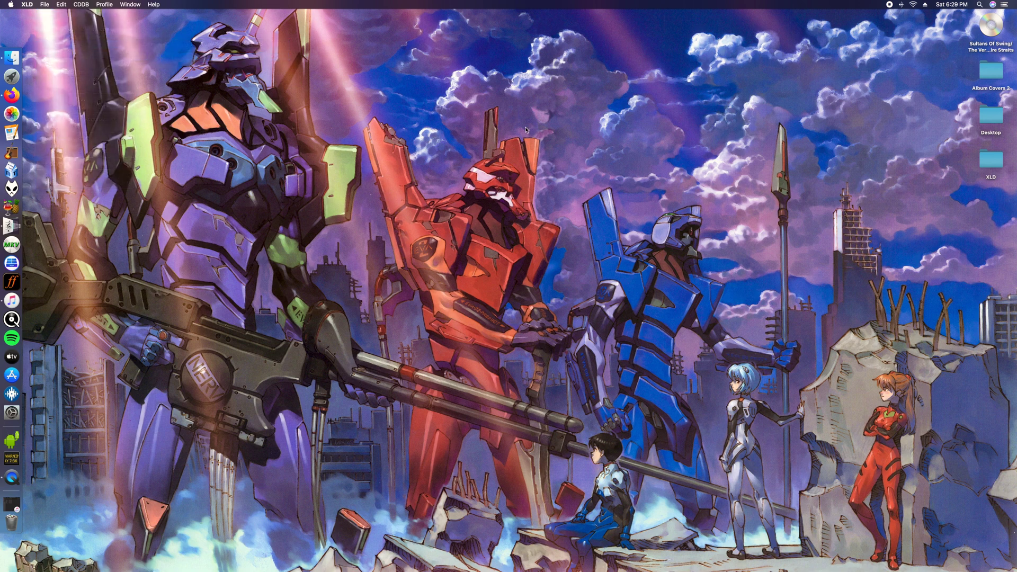
click(44, 4)
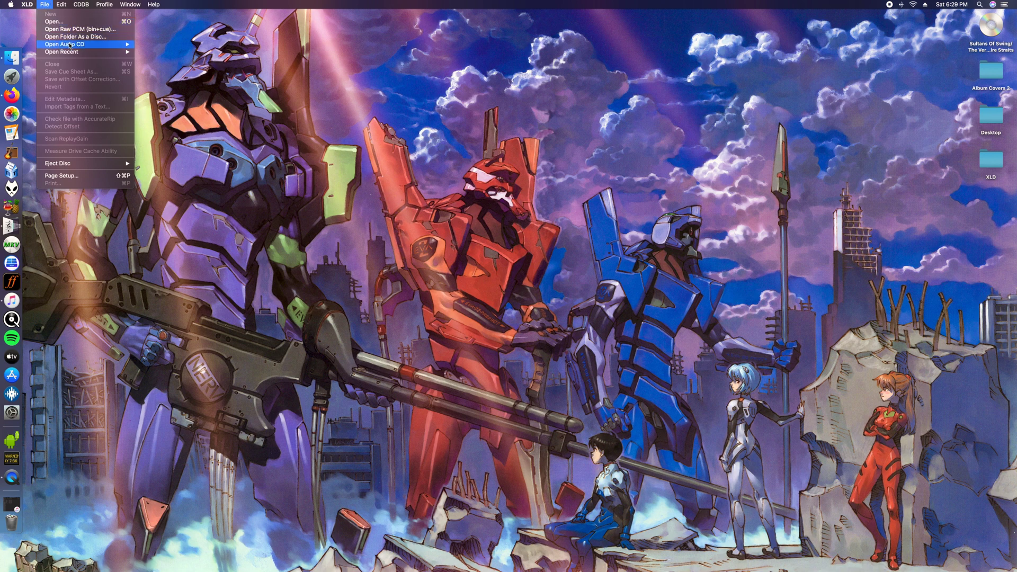
mouse_move(88, 44)
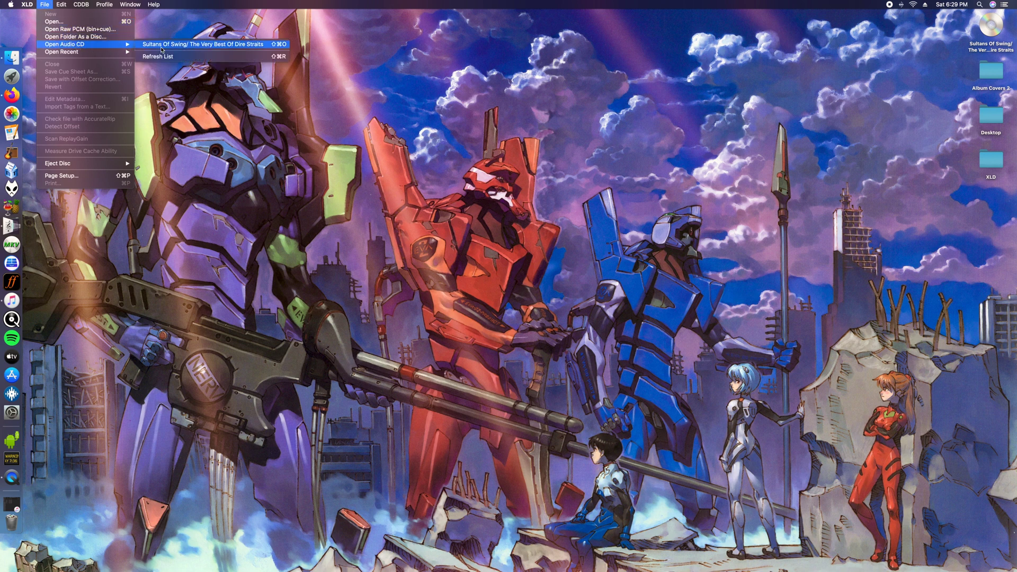
click(273, 47)
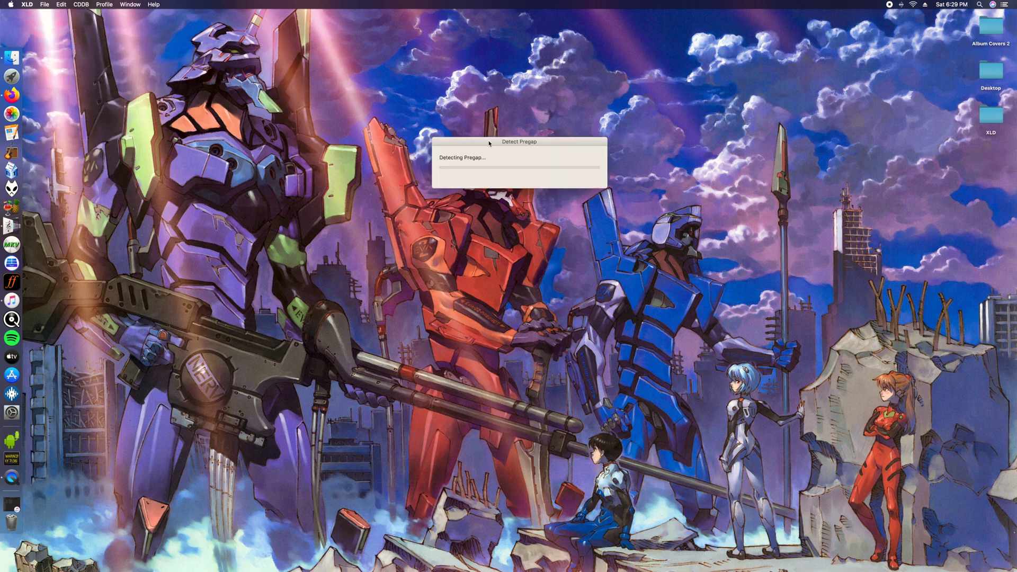
drag(489, 142, 460, 145)
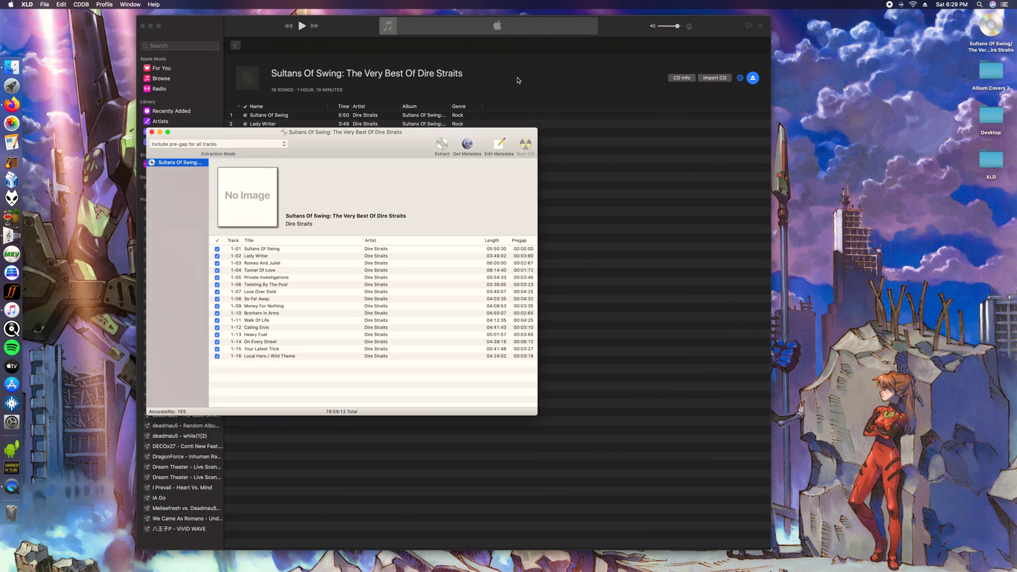
Step: Separate the overlapping Music and XLD windows and close the Music window showing the Dire Straits CD
click(557, 78)
drag(352, 29, 322, 294)
click(337, 39)
drag(338, 134, 424, 116)
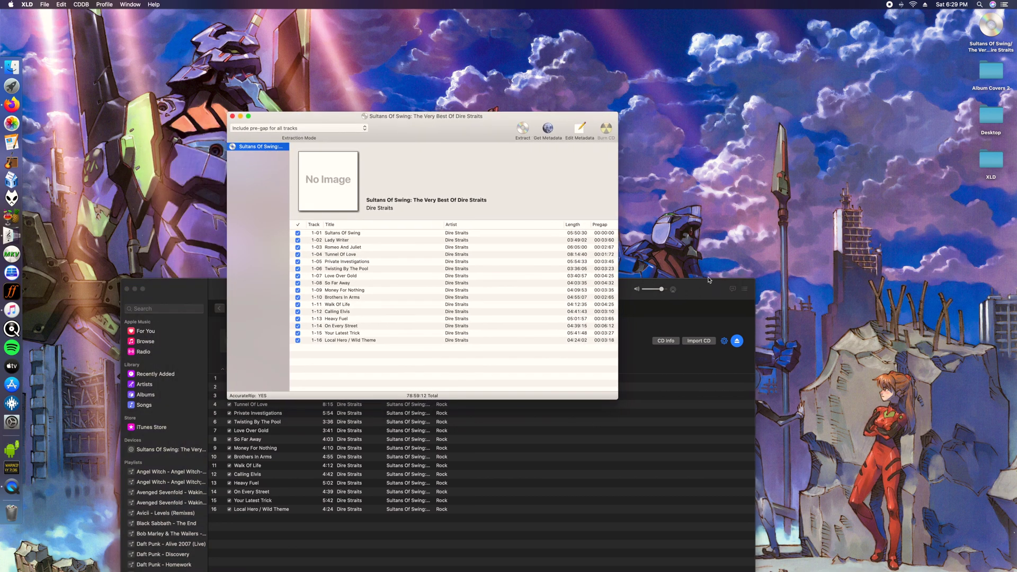
click(697, 289)
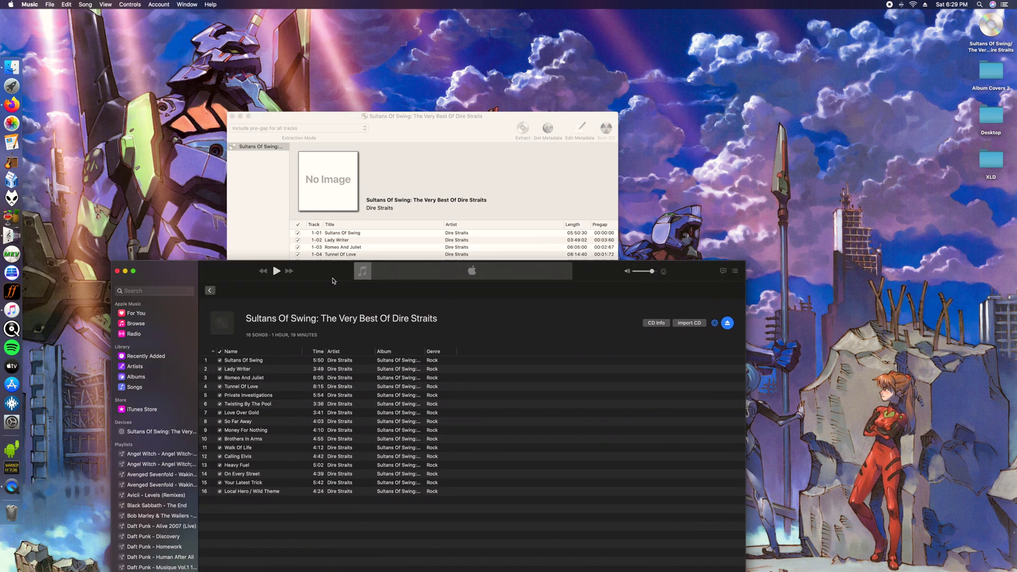
drag(335, 281, 413, 199)
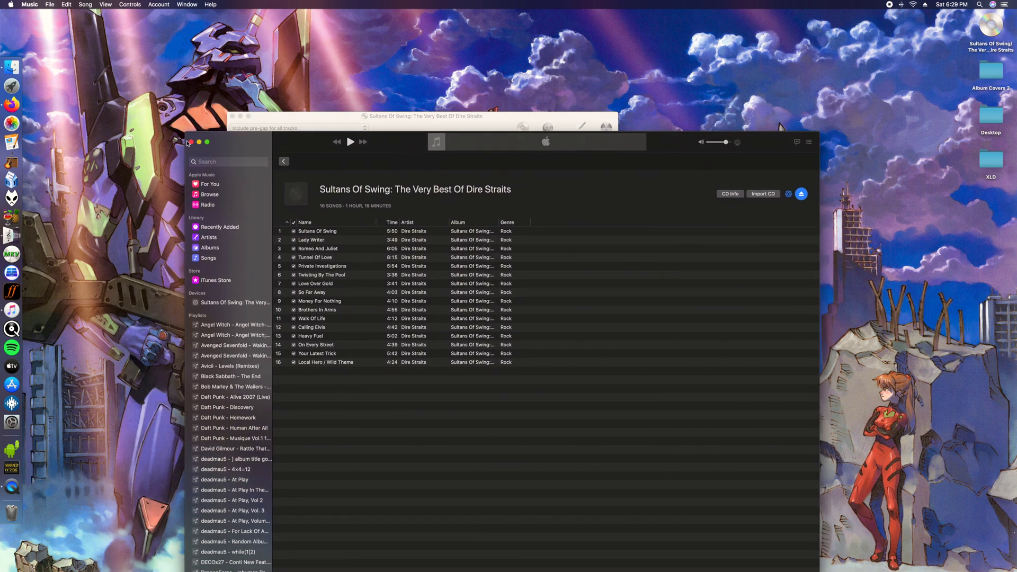
key(super+w)
Step: Get metadata for the Dire Straits disc, choosing match 5, the 1998-10-27 US release from MusicBrainz
click(538, 178)
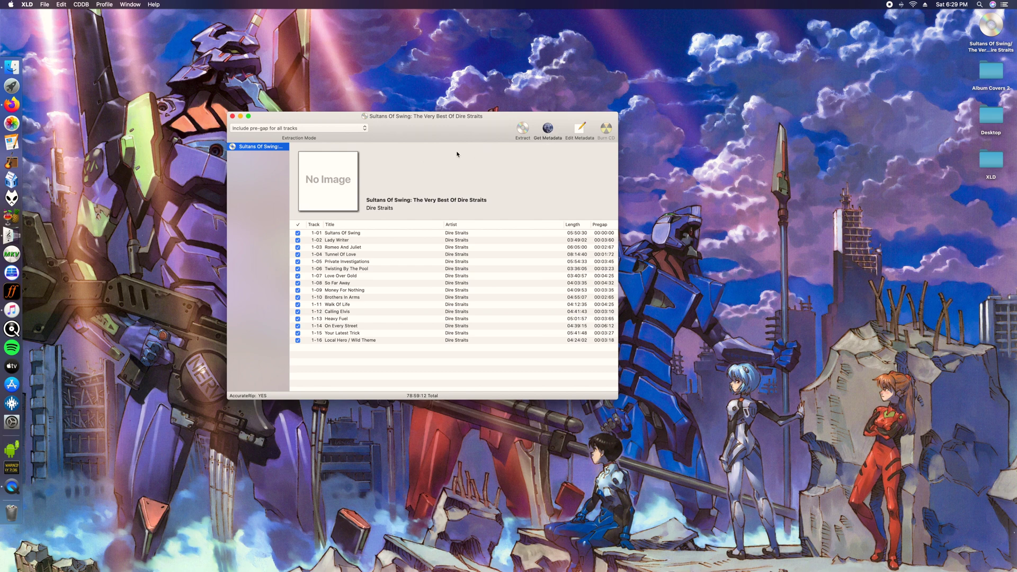
click(431, 169)
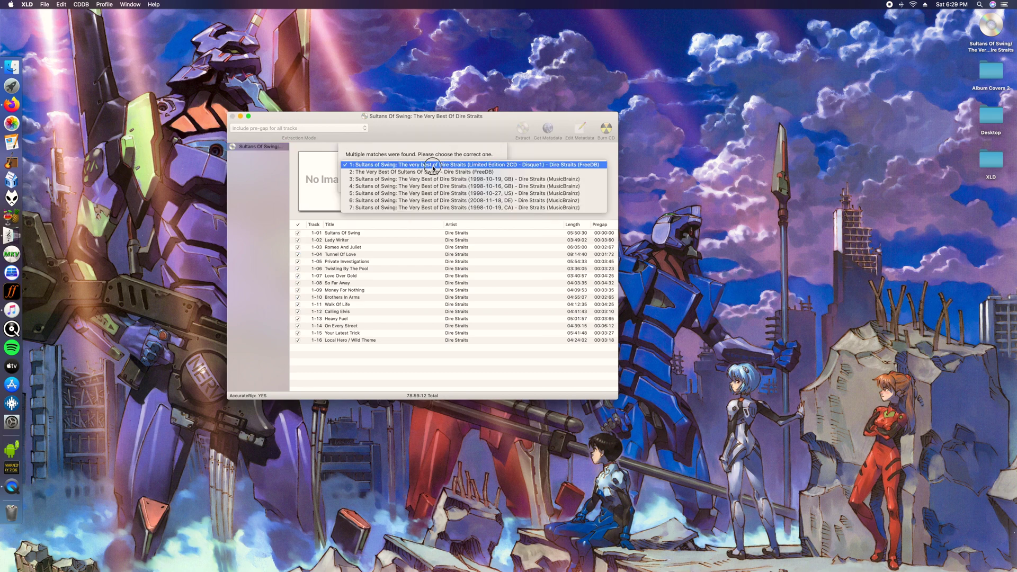
click(471, 201)
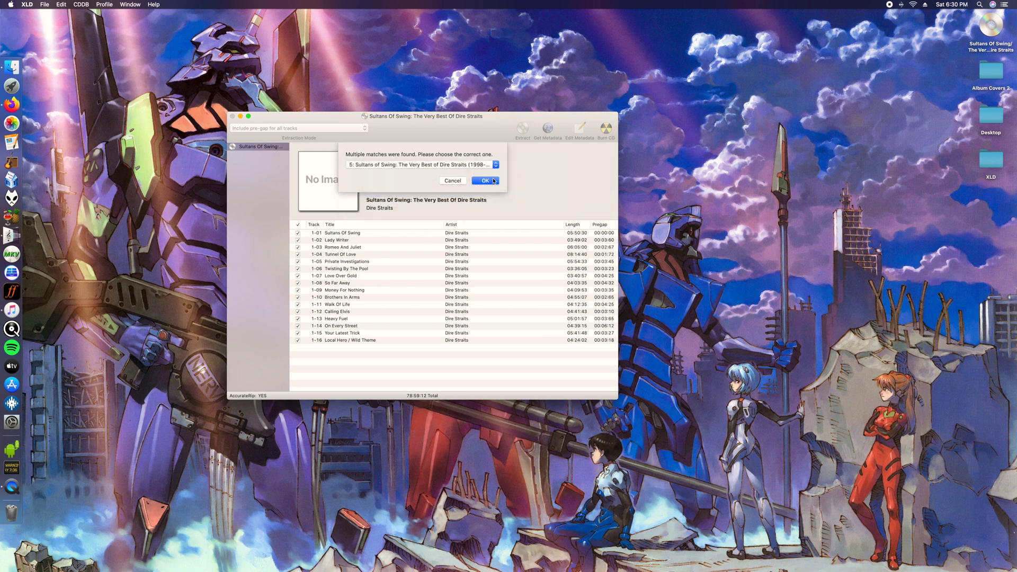
click(484, 183)
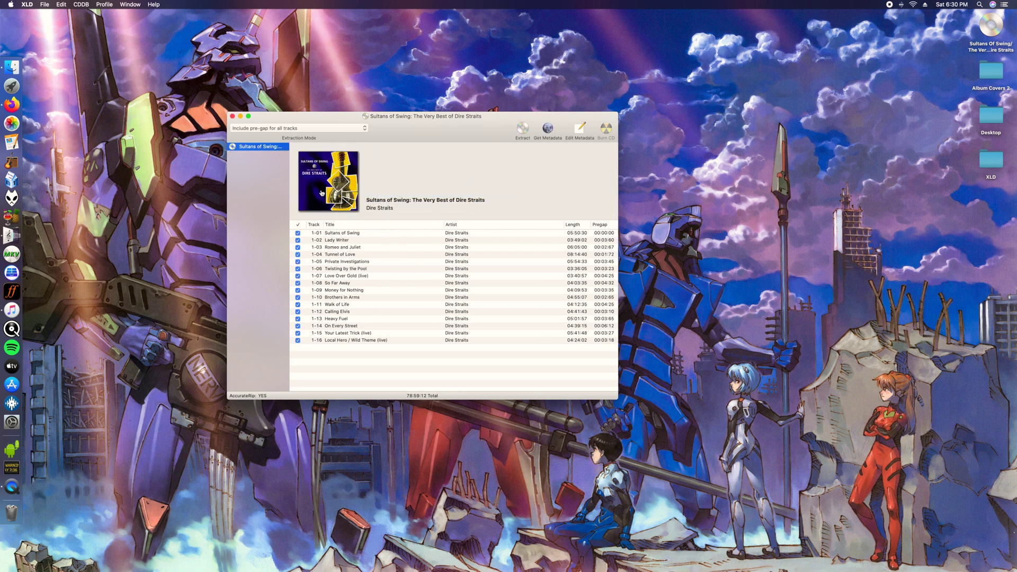
Step: Clear the downloaded cover image from the Sultans of Swing disc
mouse_move(321, 193)
right_click(324, 183)
click(342, 194)
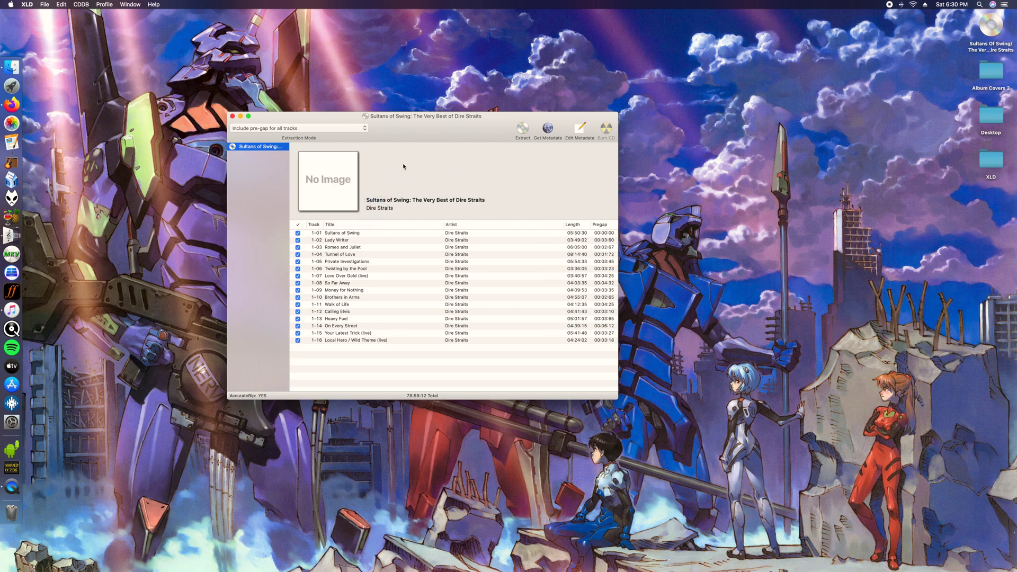
Step: Switch to the iTunes Artwork Finder page in Firefox and view the standard-resolution Sultans of Swing cover
key(ctrl+Left)
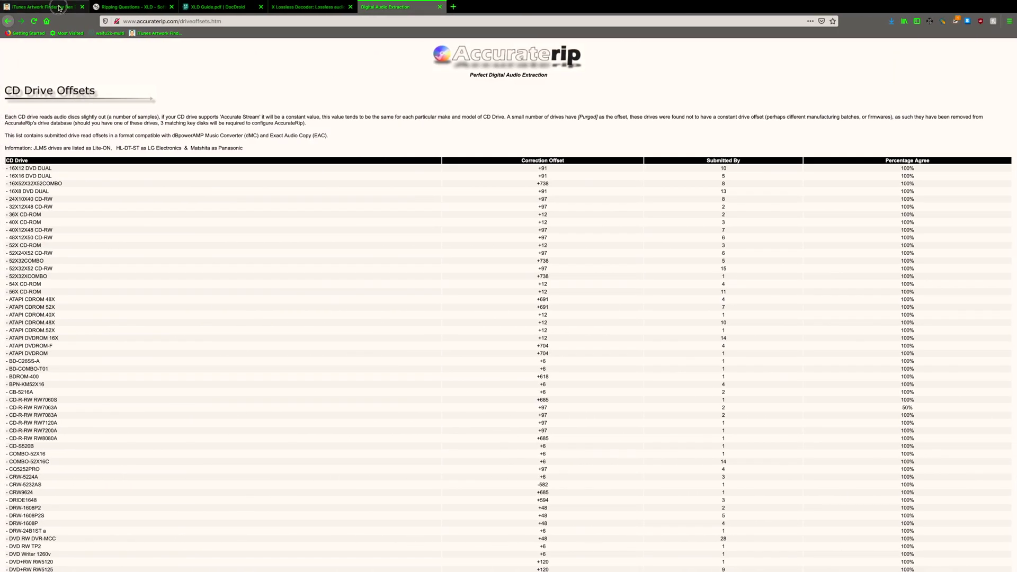
key(super+1)
scroll(445, 77, up, 2)
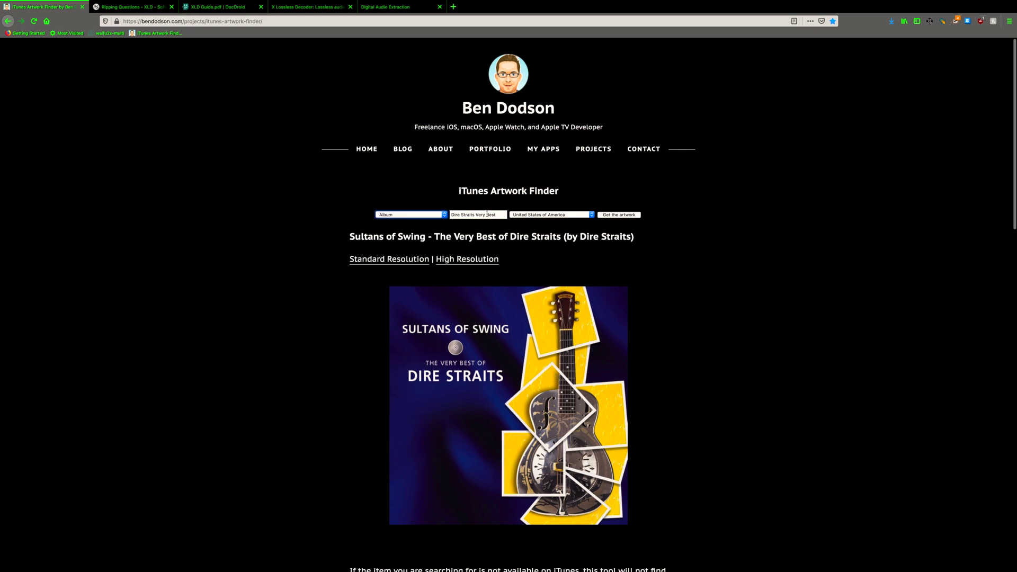
drag(451, 215, 544, 217)
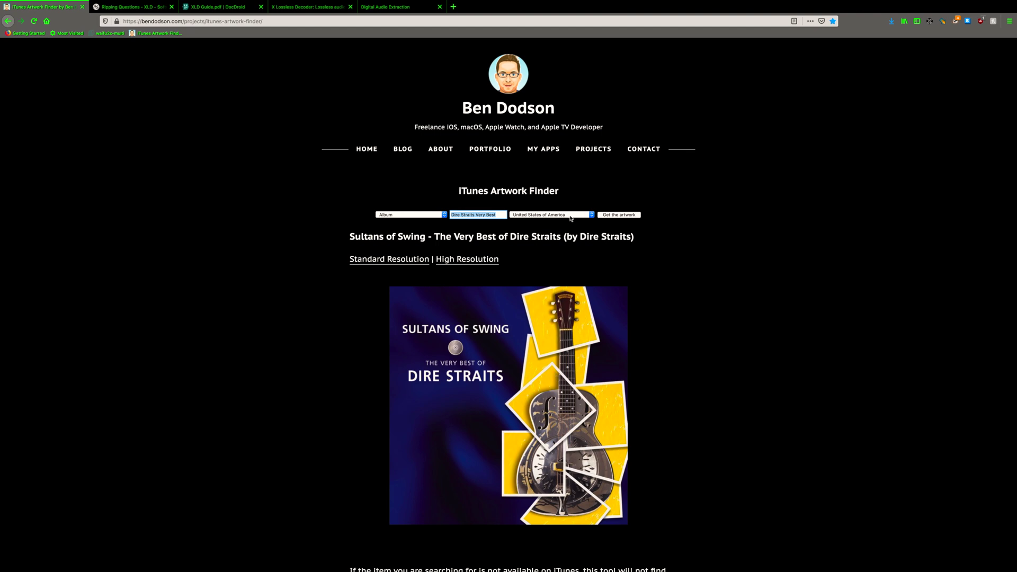
click(401, 262)
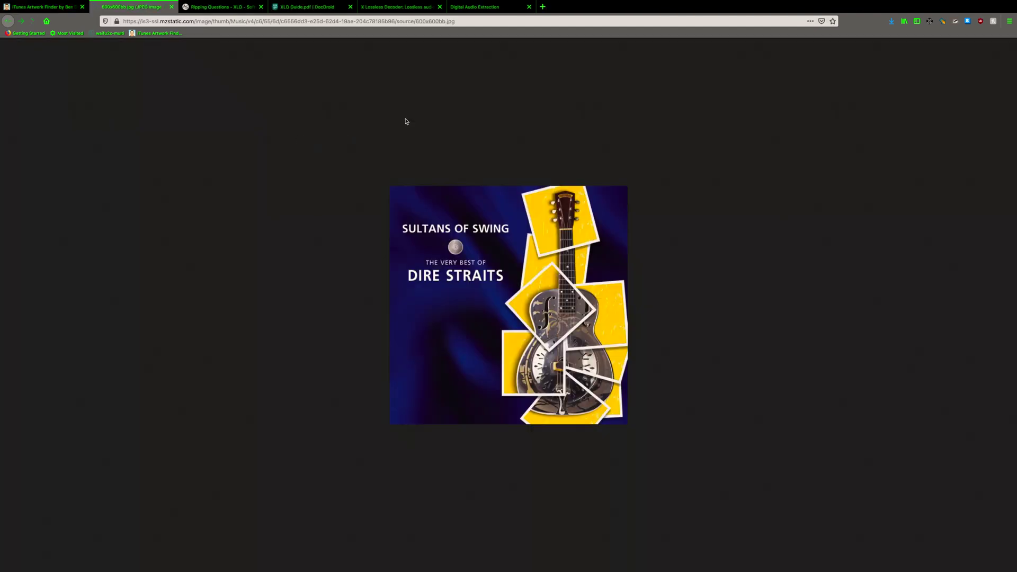
click(43, 6)
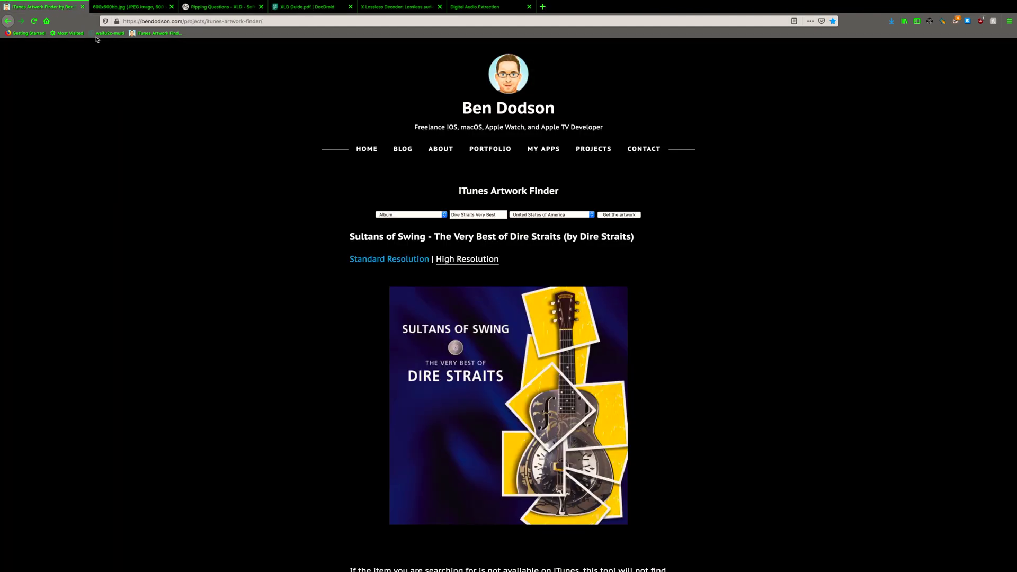
Step: Save the high-resolution Sultans of Swing cover as A_91 in the Album Covers 2 folder, and return to XLD
click(478, 259)
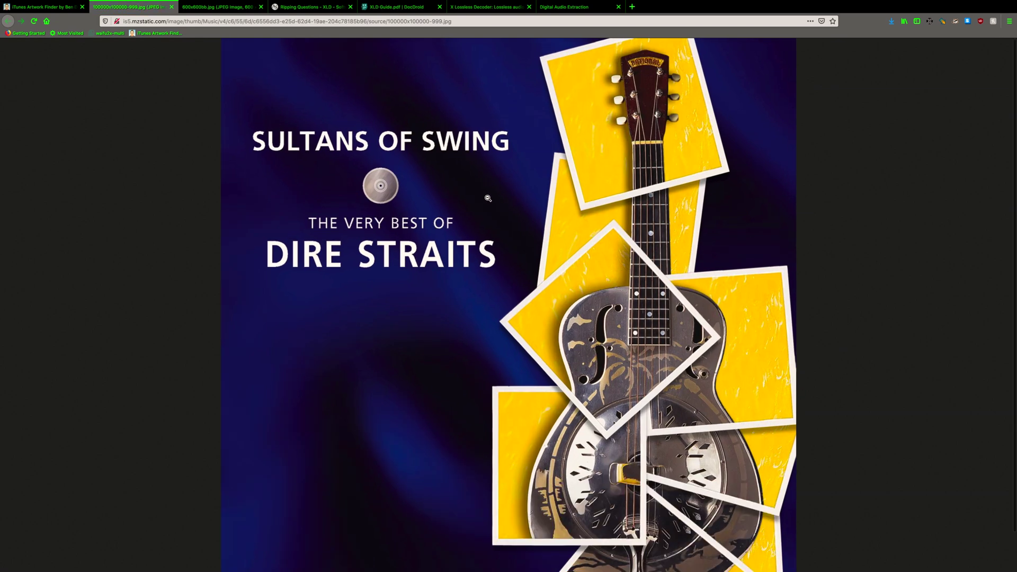
key(super+s)
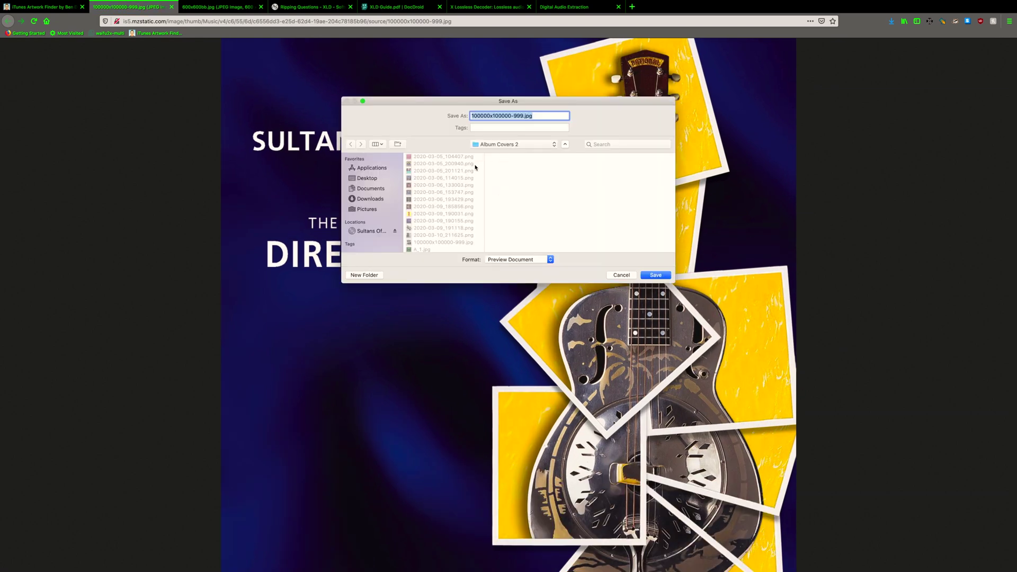
scroll(461, 198, down, 20)
text(A)
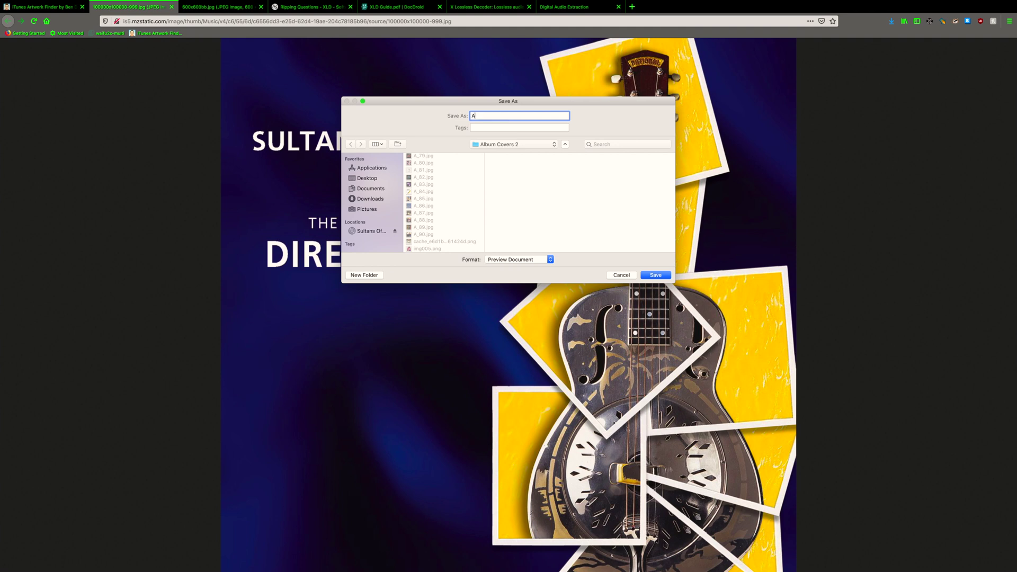
text(_91)
key(Return)
key(super+Tab)
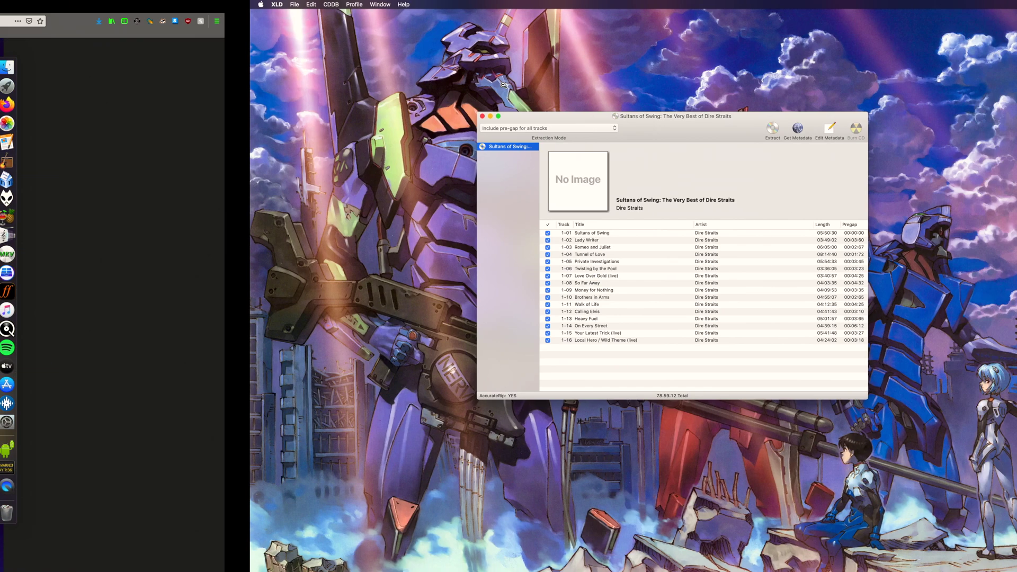
Step: Use A_91.jpg from the Album Covers 2 folder as the Sultans of Swing disc's cover image, and close the folder window
double_click(991, 72)
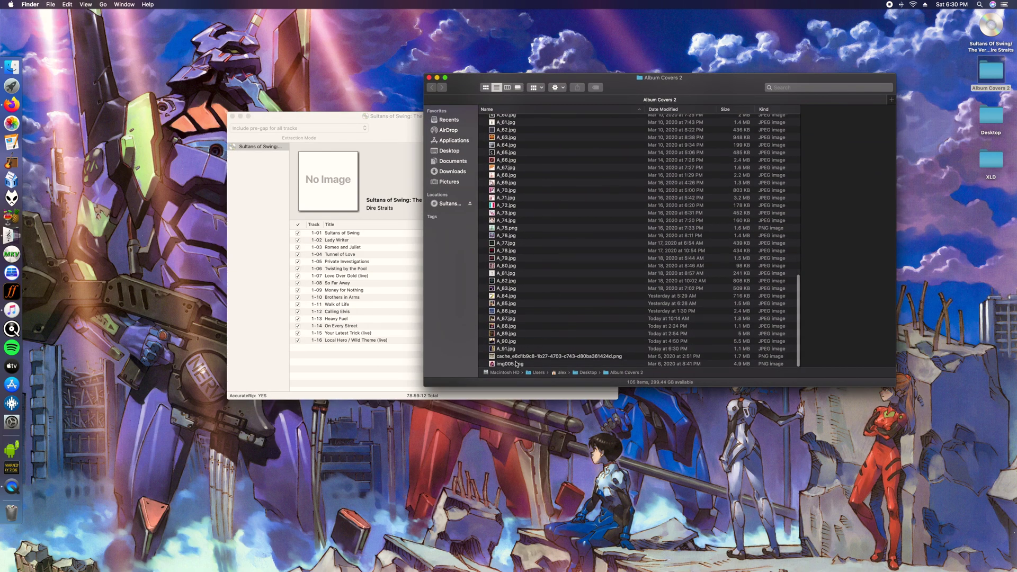
click(517, 357)
drag(508, 349, 328, 182)
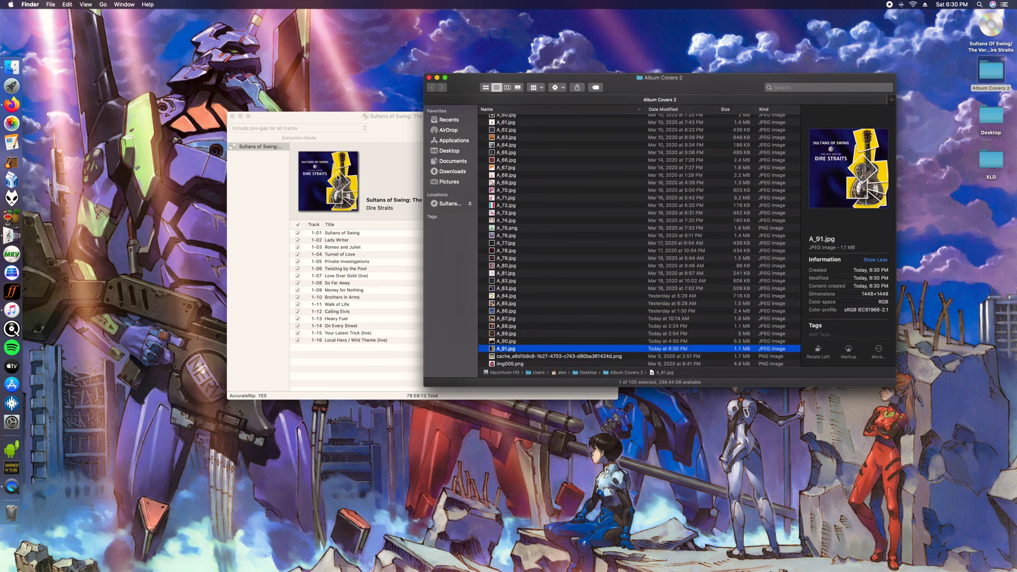
click(429, 78)
drag(474, 137, 498, 148)
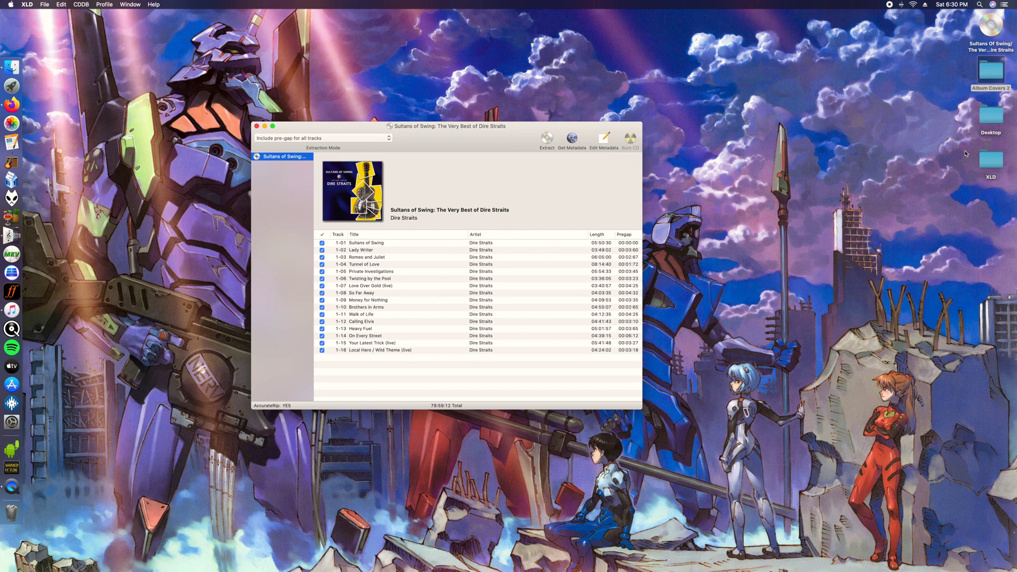
Step: Review the disc's metadata track by track, including the album artist, and the list of metadata matches, without changing anything
click(592, 142)
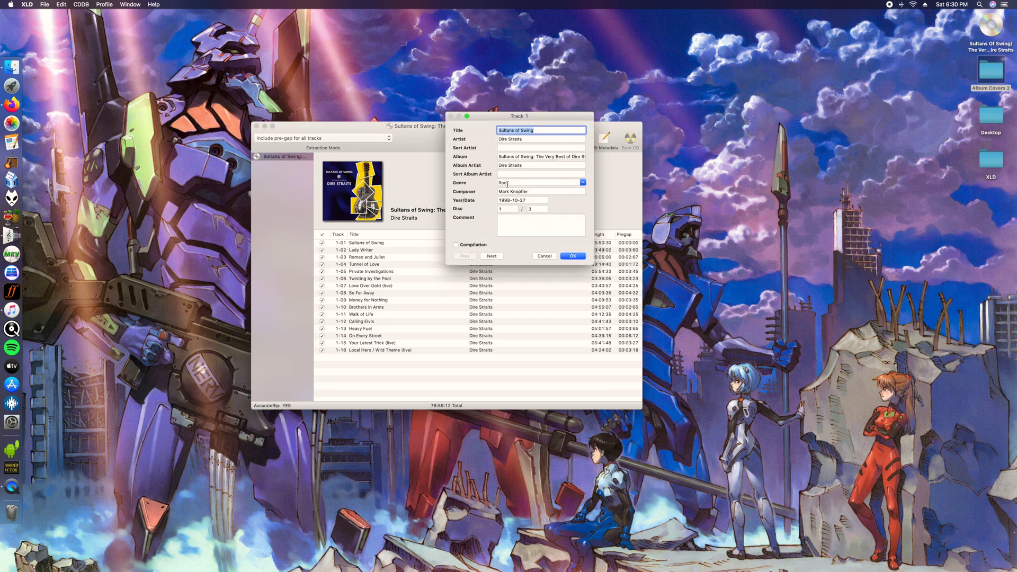
triple_click(529, 170)
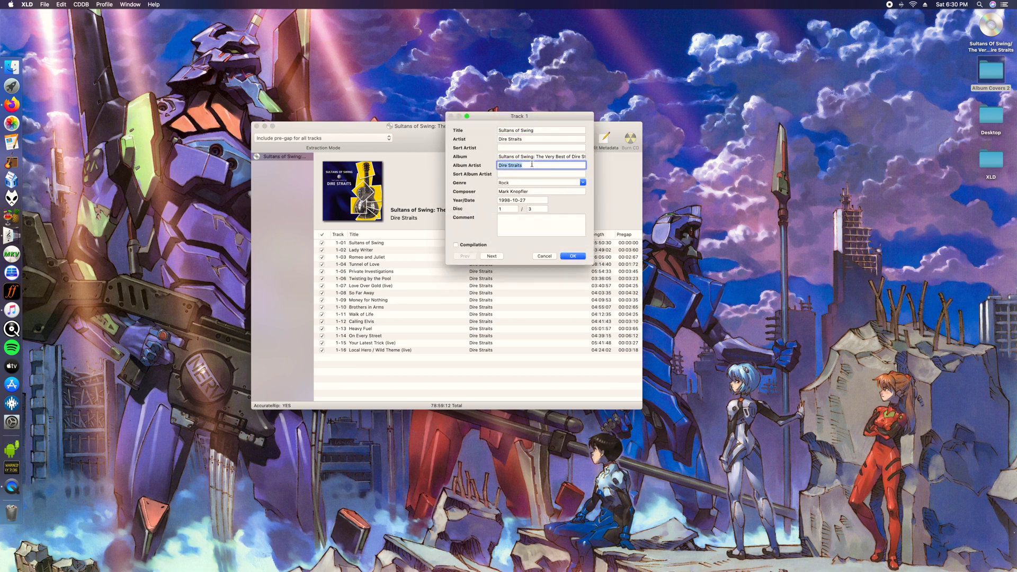
click(495, 260)
click(496, 259)
click(495, 259)
click(494, 259)
click(494, 258)
click(494, 258)
click(494, 258)
click(493, 258)
click(549, 167)
drag(524, 166, 491, 173)
click(537, 258)
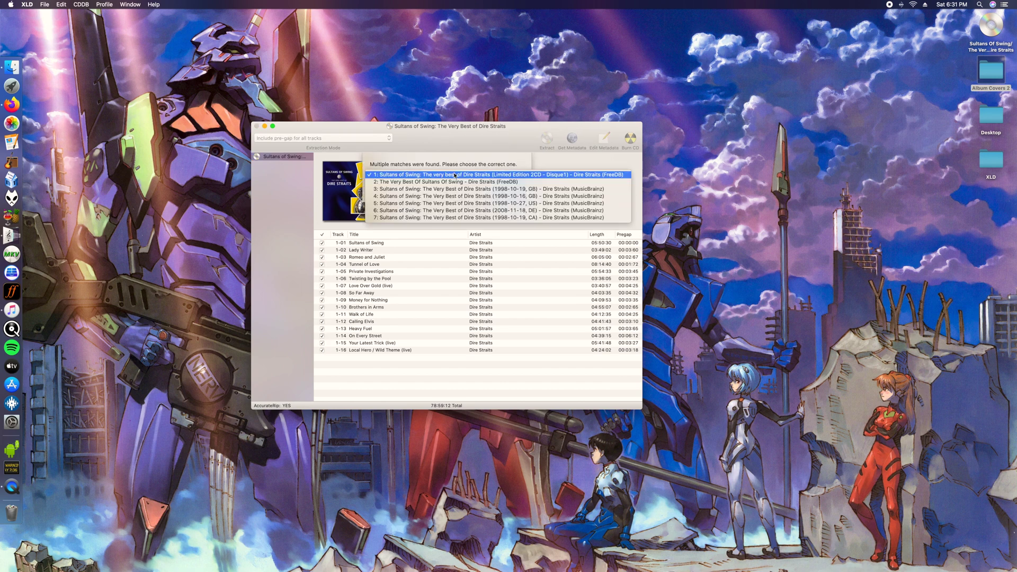
key(Escape)
click(478, 190)
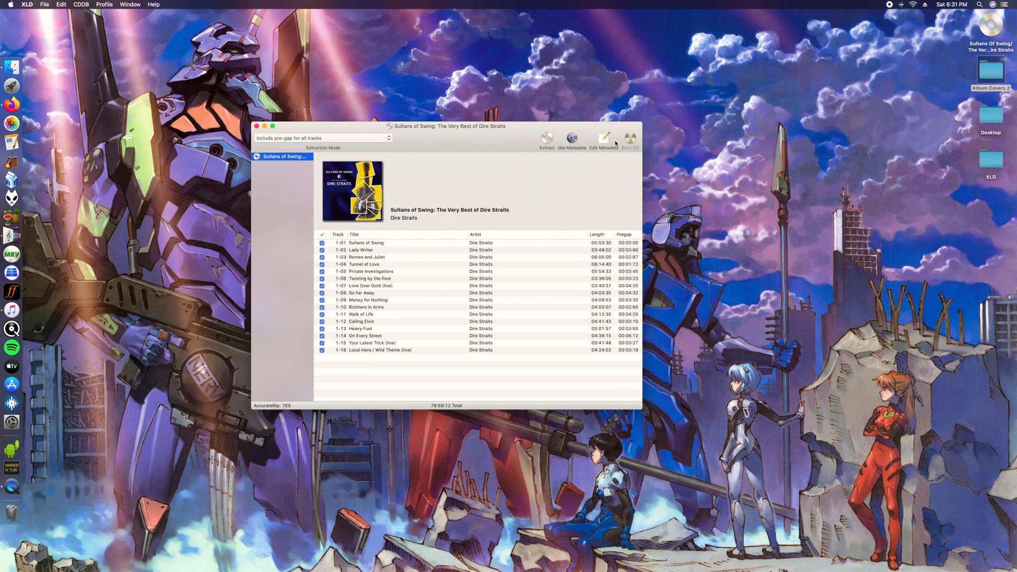
Step: Set the disc's extraction mode to Include pre-gap for all tracks
drag(441, 131, 480, 125)
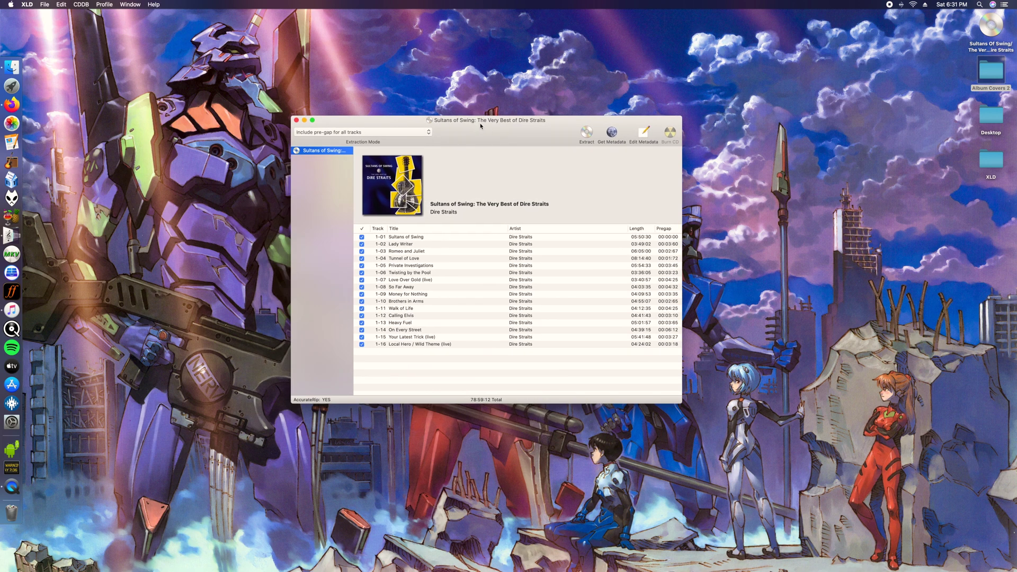
click(401, 132)
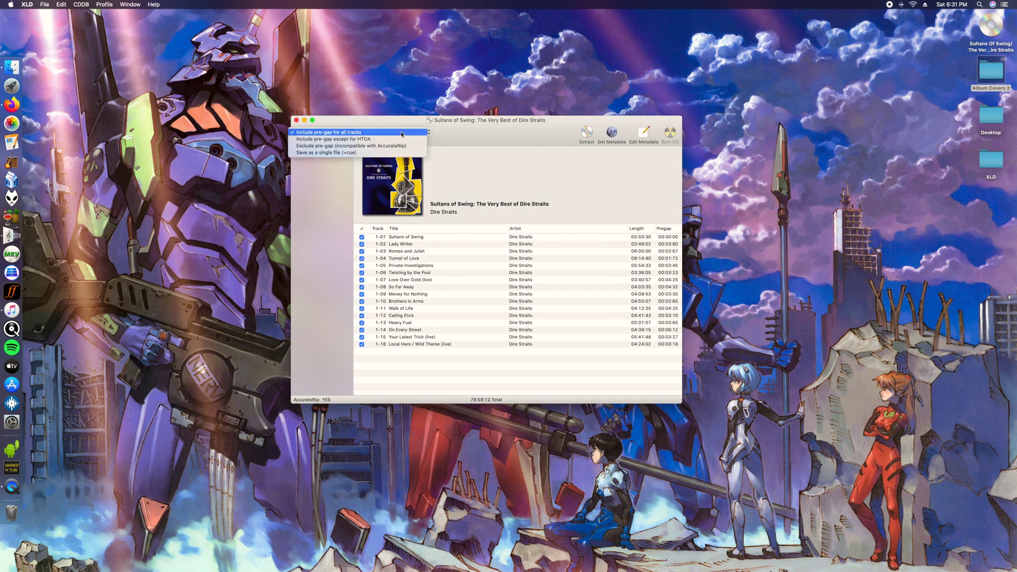
click(374, 132)
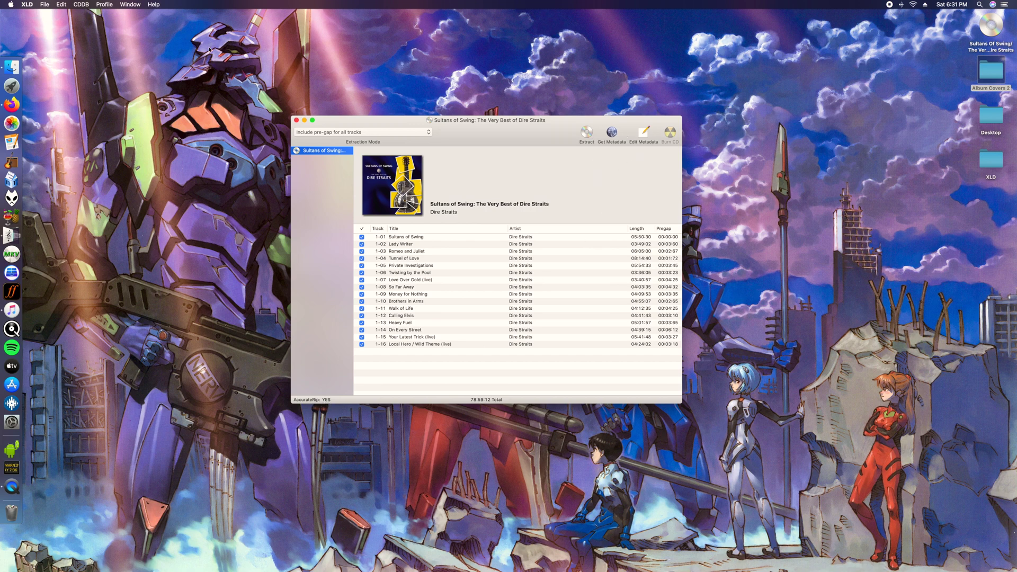
Step: Save the disc's cue sheet for a single file in the XLD folder, and start extracting all tracks
click(45, 4)
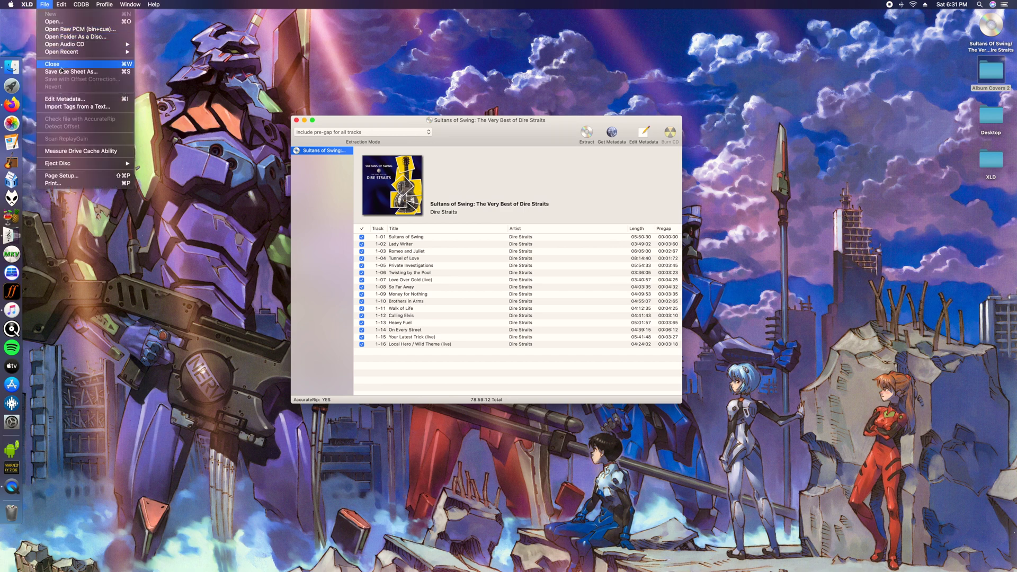
drag(465, 129, 447, 123)
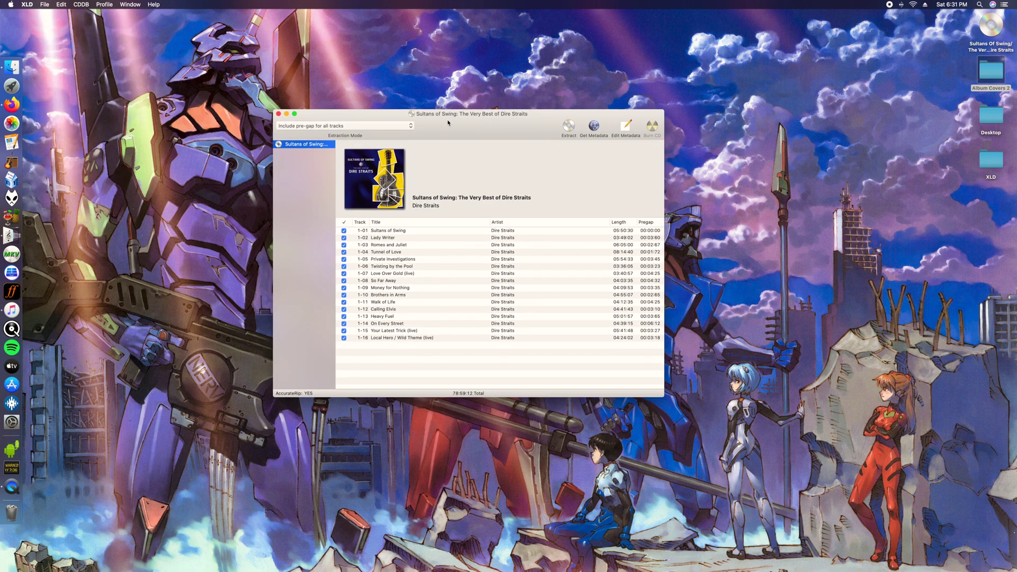
key(super+s)
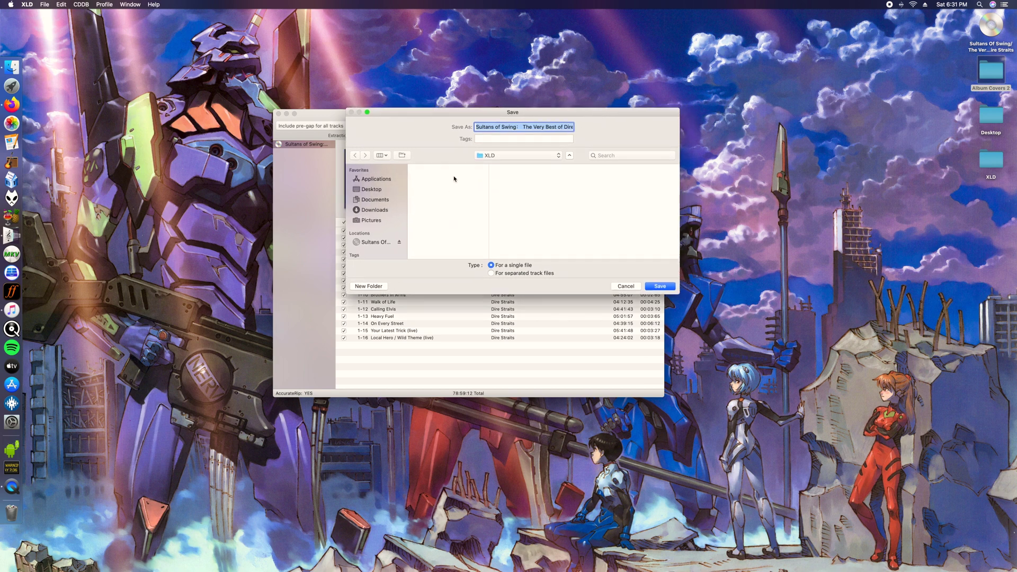
click(657, 286)
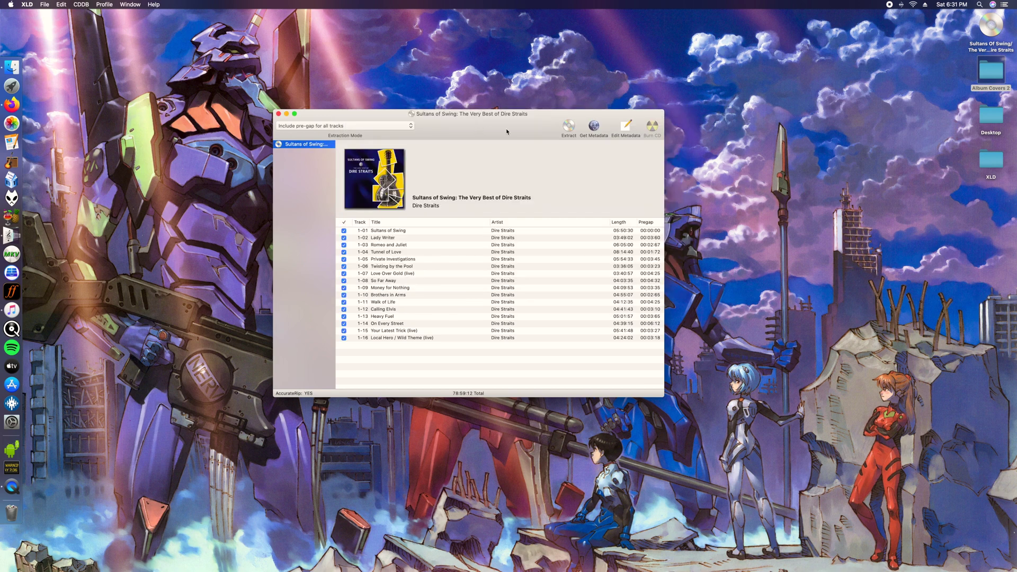
click(568, 128)
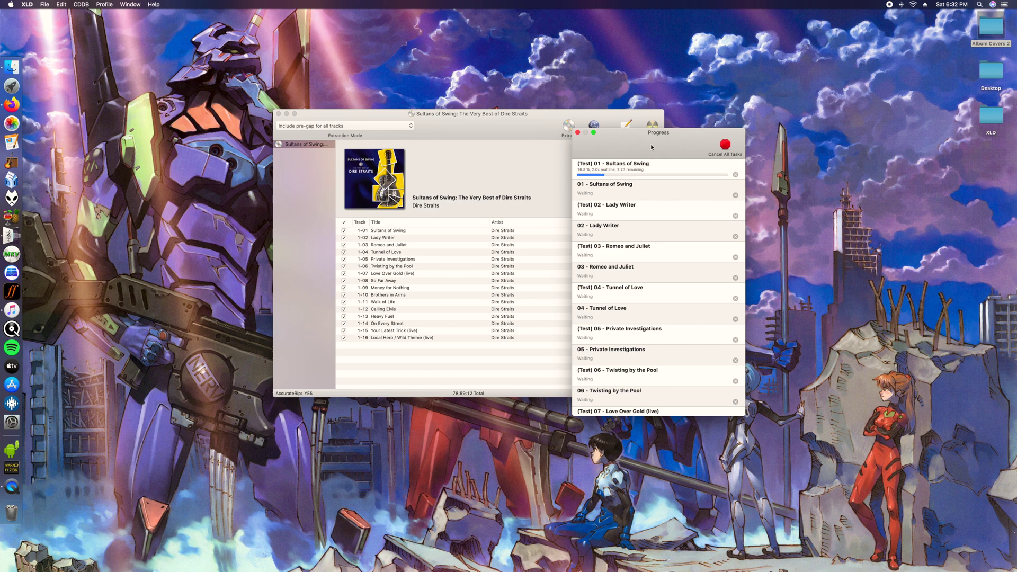
Step: Open the rip log in the [FLAC (level 6)] folder of Guns N' Roses' Appetite For Destruction, disc 2, in the Desktop folder
click(993, 117)
double_click(991, 82)
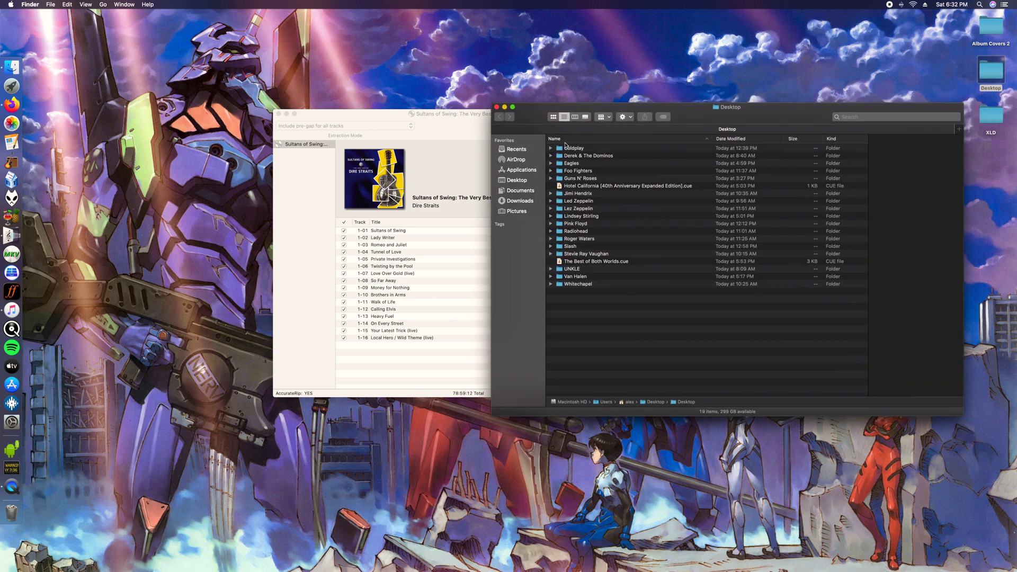
click(596, 164)
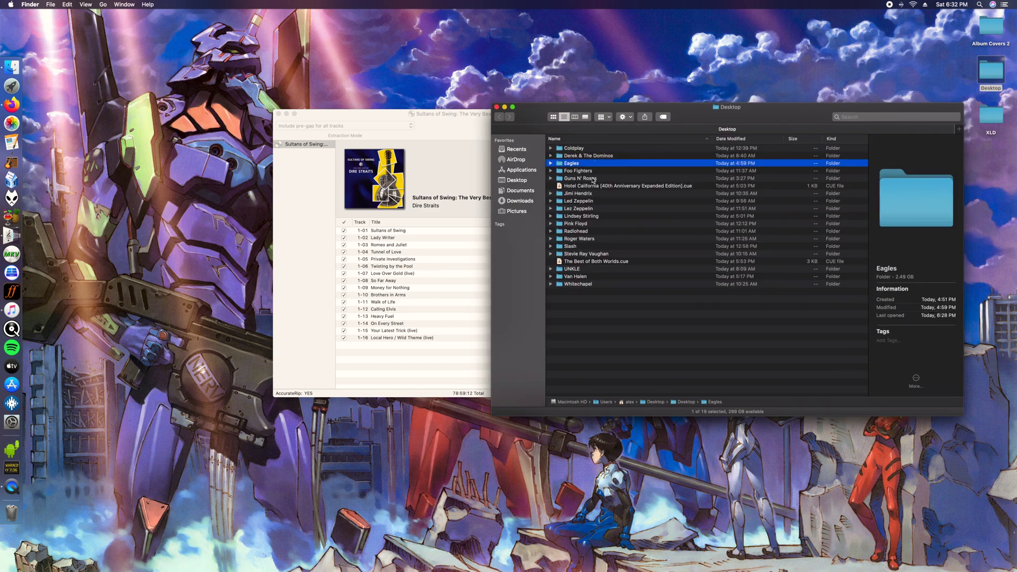
double_click(593, 180)
double_click(593, 148)
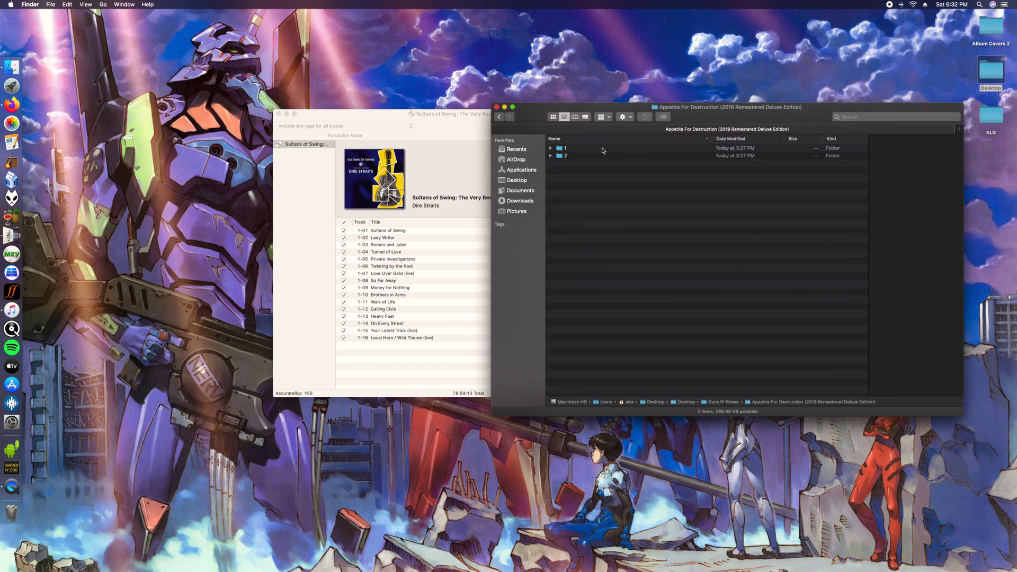
click(588, 155)
double_click(589, 156)
double_click(591, 164)
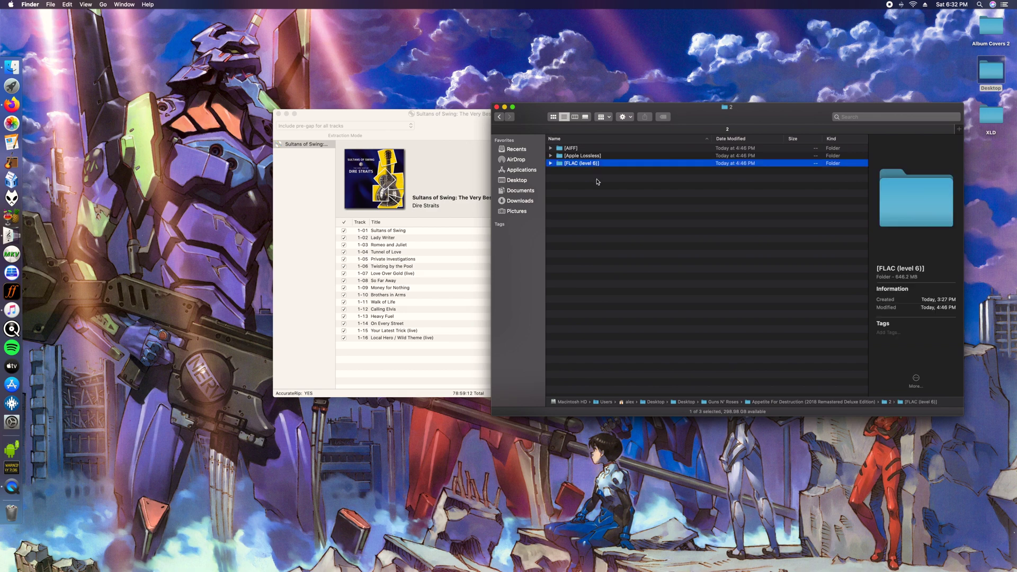
double_click(663, 290)
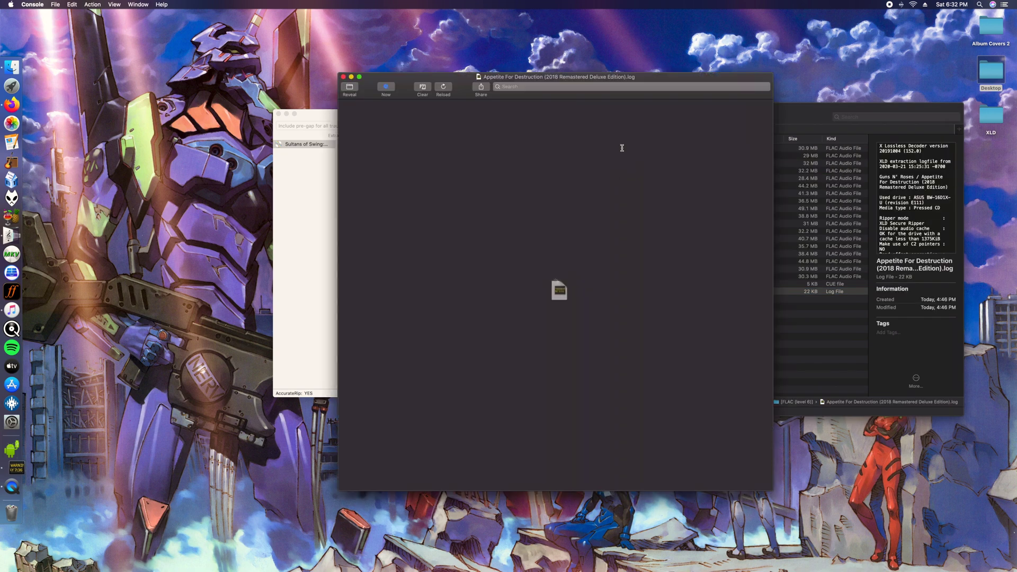
Step: Examine the Appetite For Destruction log's ripper settings and AccurateRip summary, and close the log and its folder
scroll(486, 150, up, 3)
scroll(486, 150, up, 20)
scroll(486, 150, down, 6)
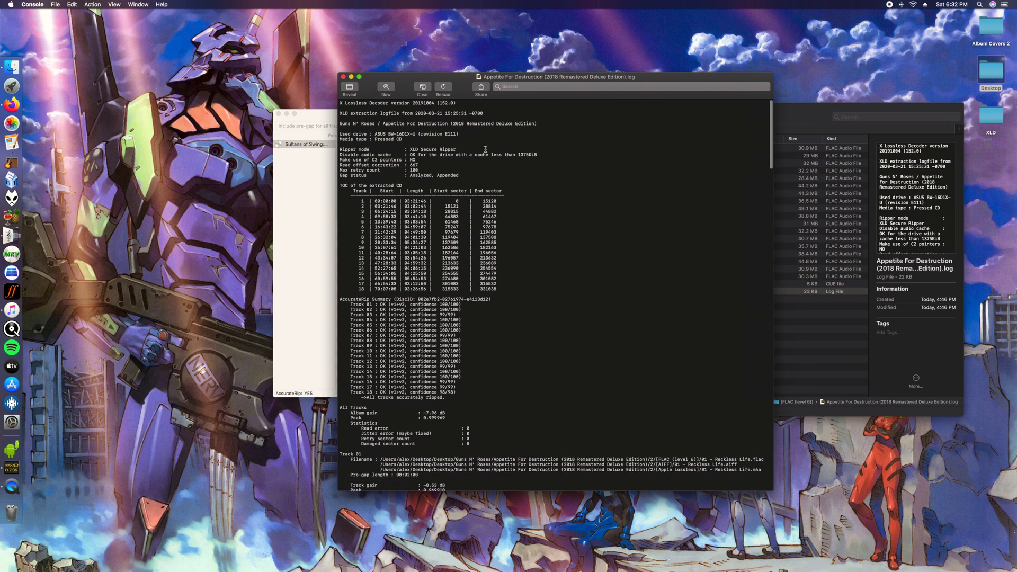
scroll(488, 150, up, 1)
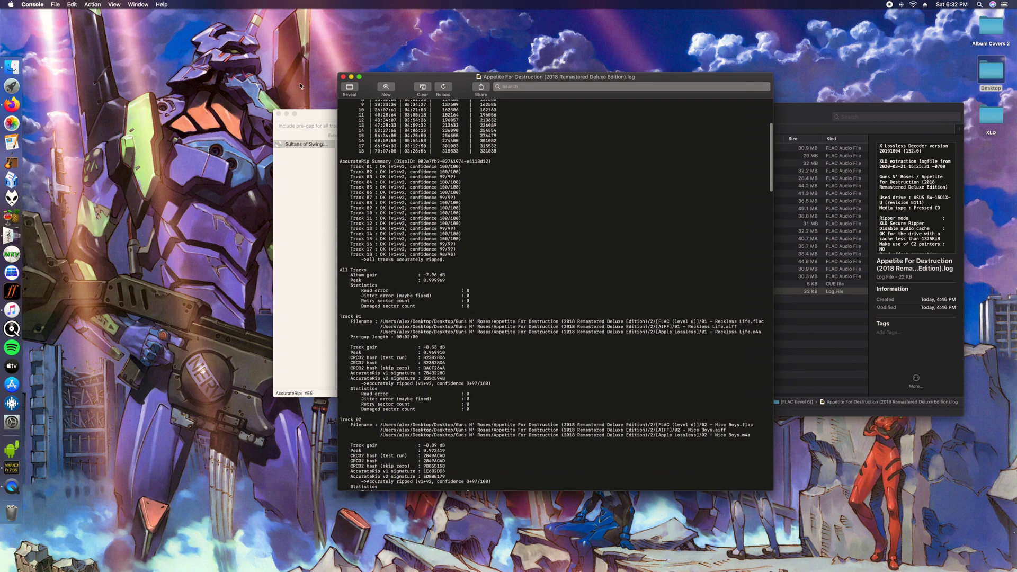
click(343, 77)
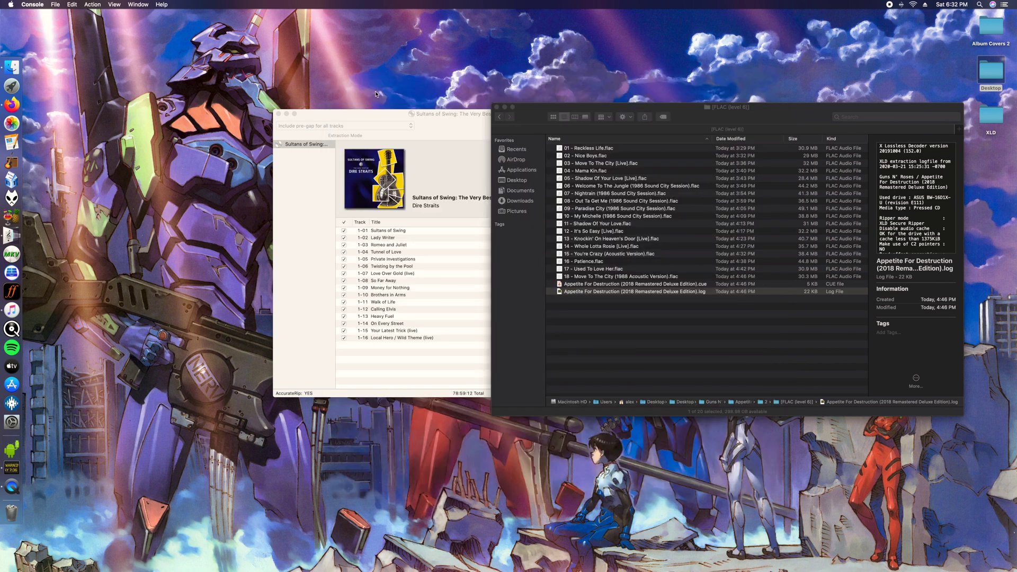
click(497, 107)
drag(654, 119, 750, 125)
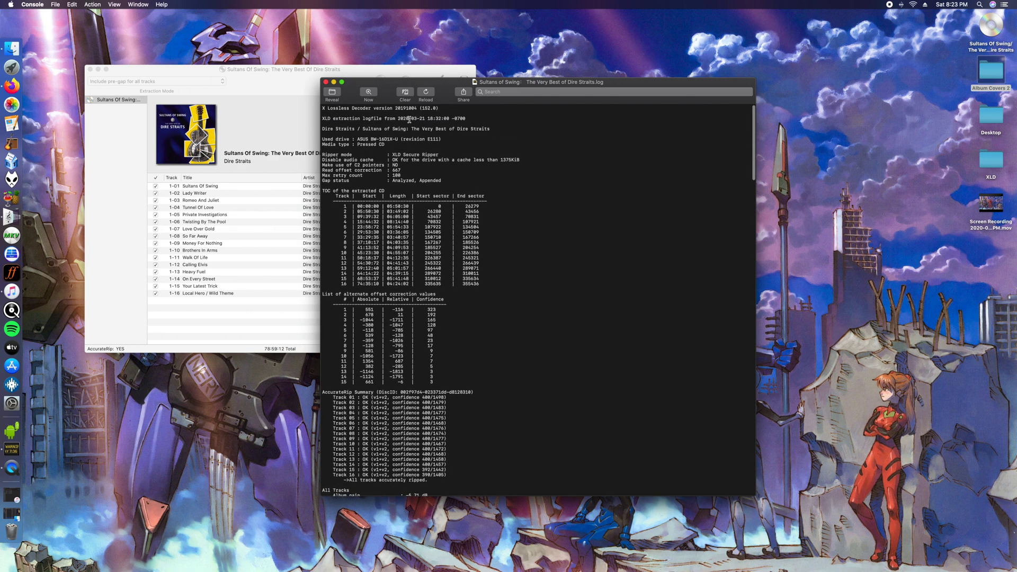
Step: Compare the extraction date and time in the Sultans of Swing log with the computer's current date and time
click(438, 118)
click(438, 117)
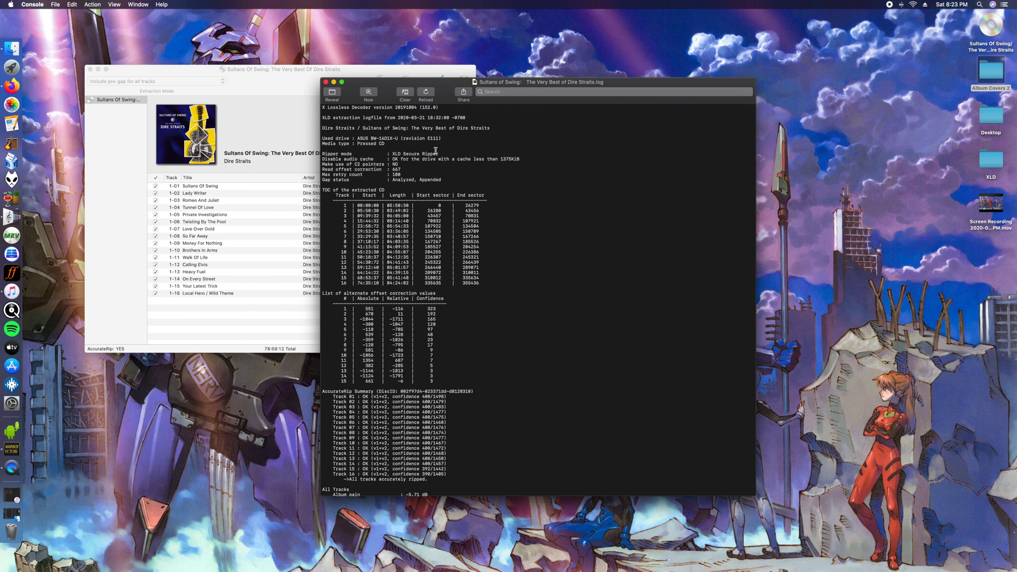
scroll(739, 113, down, 1)
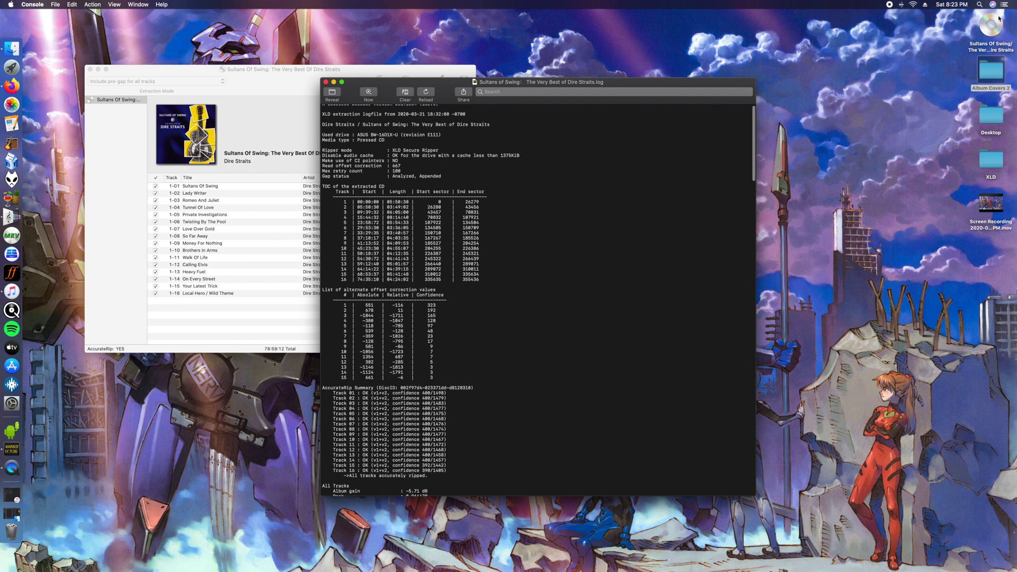
click(952, 4)
scroll(598, 154, up, 3)
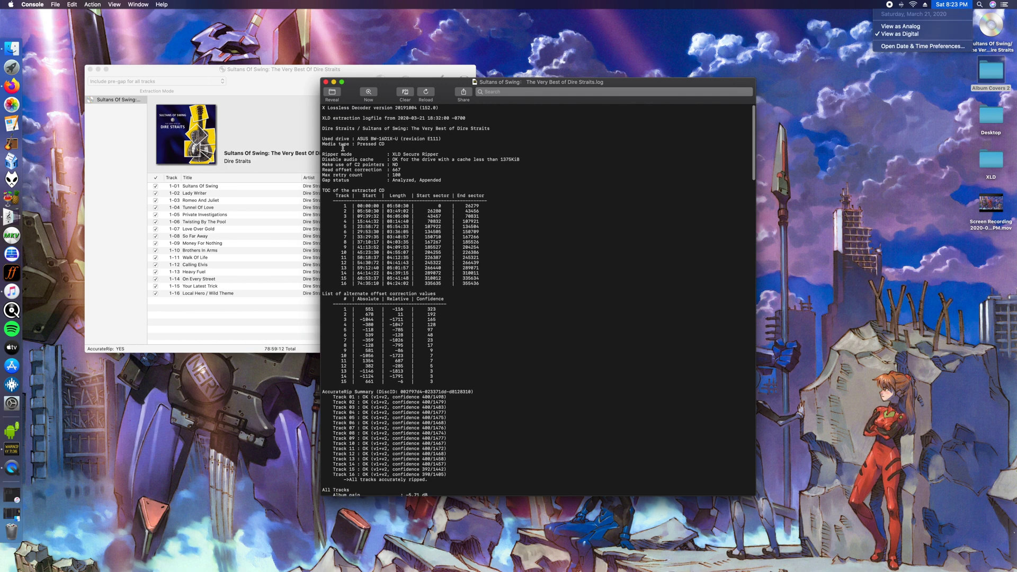
Step: Examine the Sultans of Swing log's offset correction values, AccurateRip summary, error statistics and per-track results
scroll(406, 162, down, 5)
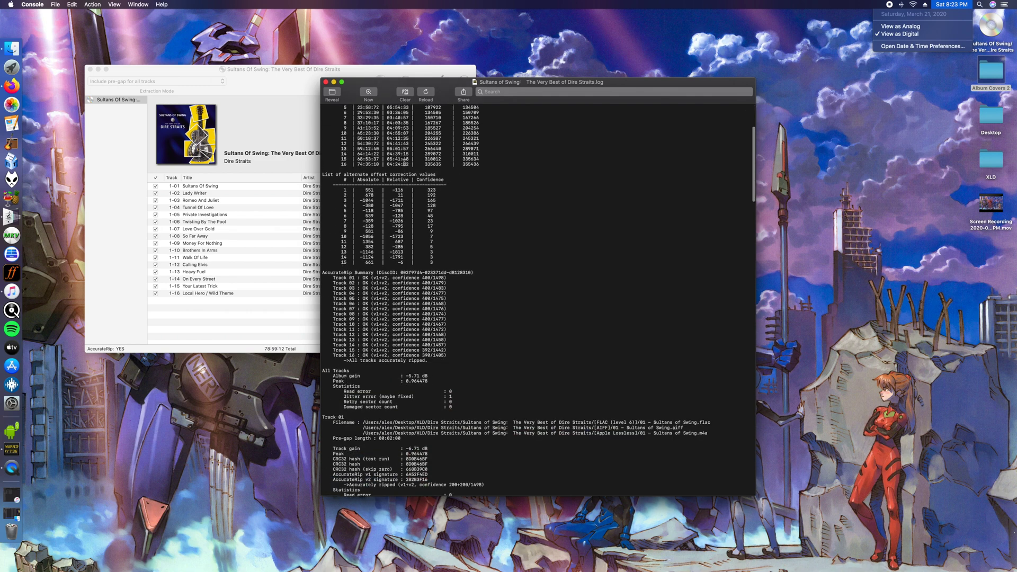
scroll(405, 163, up, 5)
scroll(406, 163, down, 5)
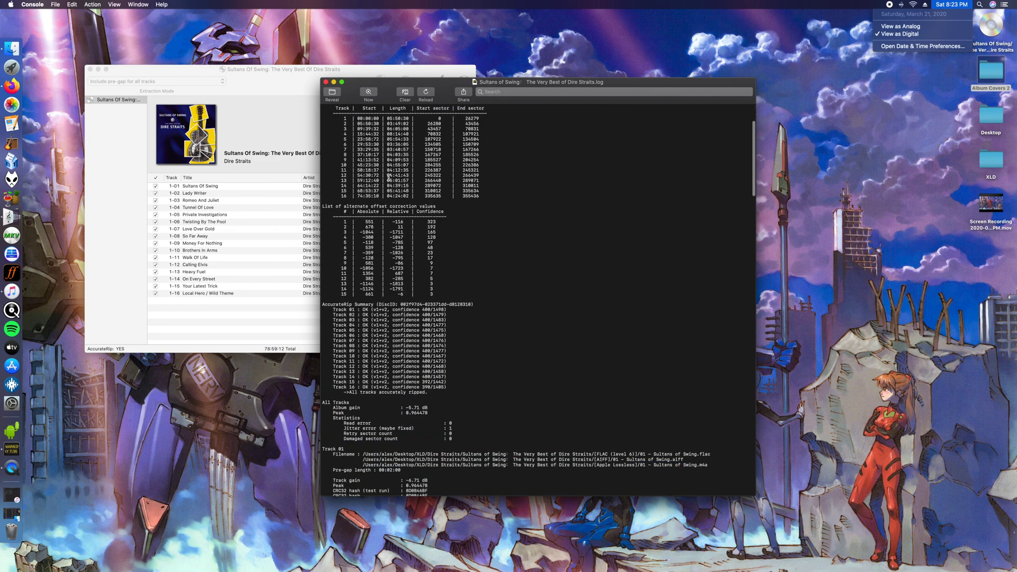
scroll(380, 205, down, 3)
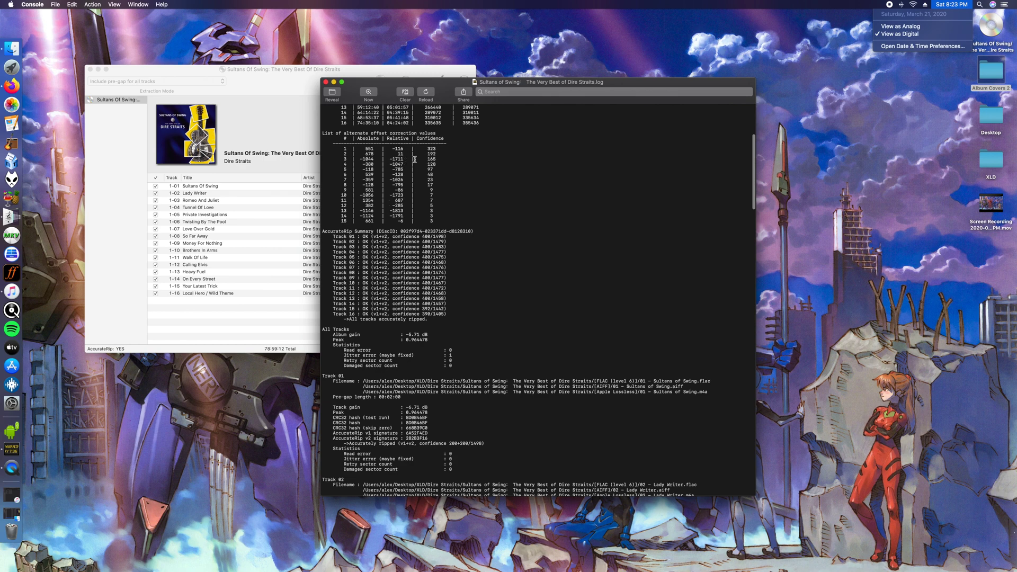
scroll(412, 168, down, 3)
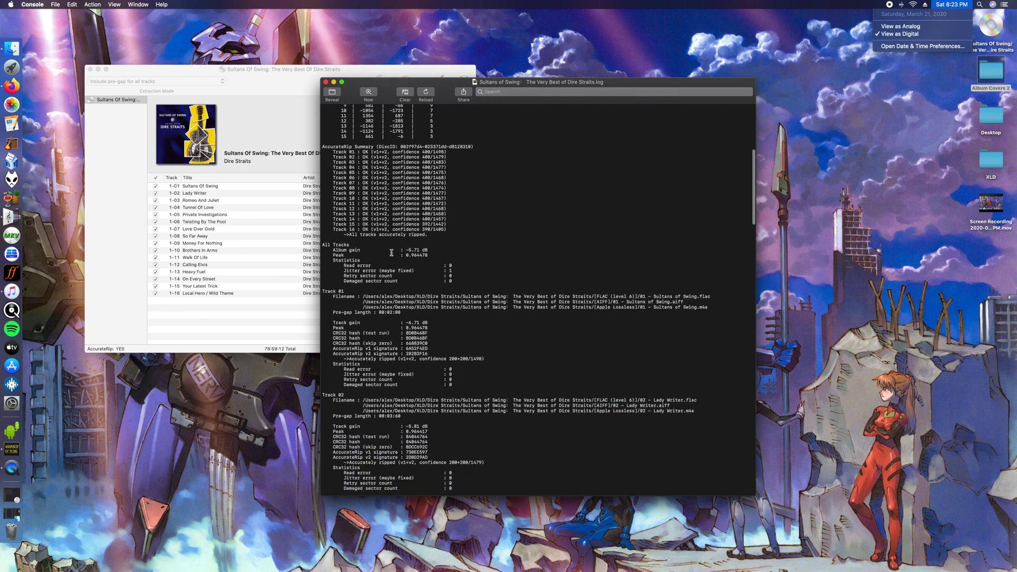
scroll(393, 255, up, 8)
scroll(391, 252, down, 1)
right_click(426, 86)
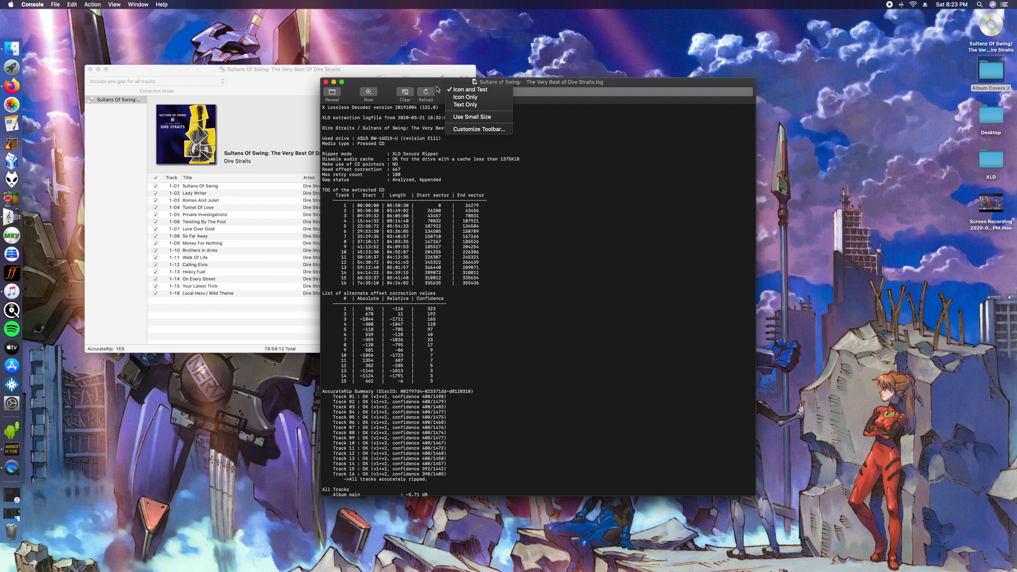
click(401, 88)
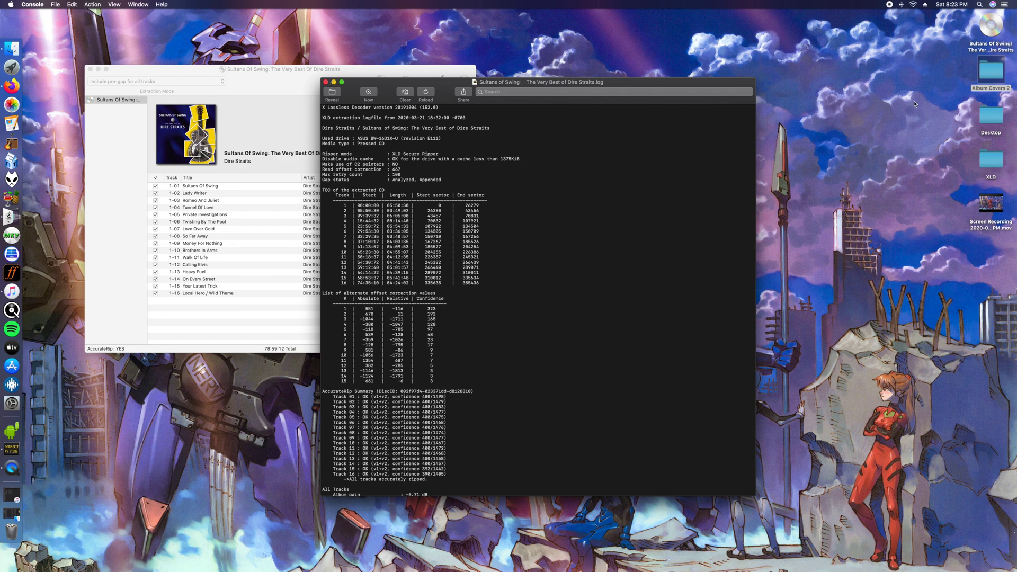
Step: Open the Sultans of Swing rip log in the [FLAC (level 6)] folder of the Dire Straits album, inside the desktop's XLD folder
click(992, 80)
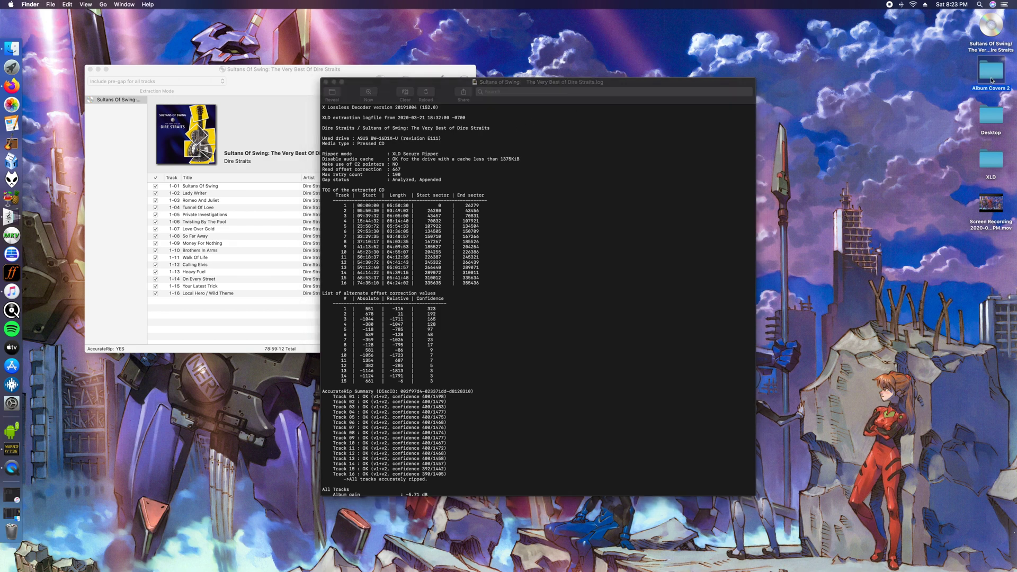
double_click(1003, 165)
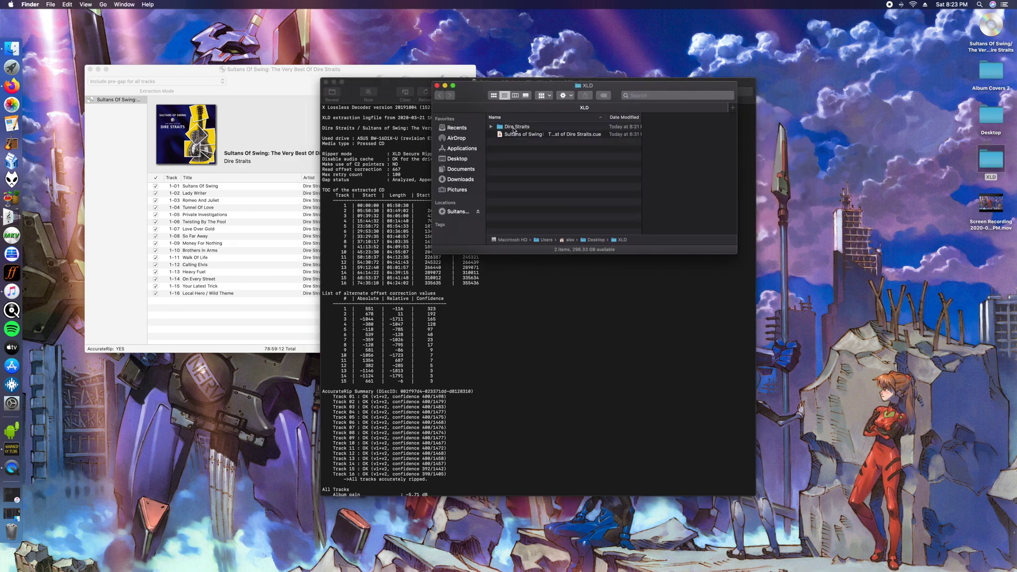
double_click(514, 128)
double_click(525, 128)
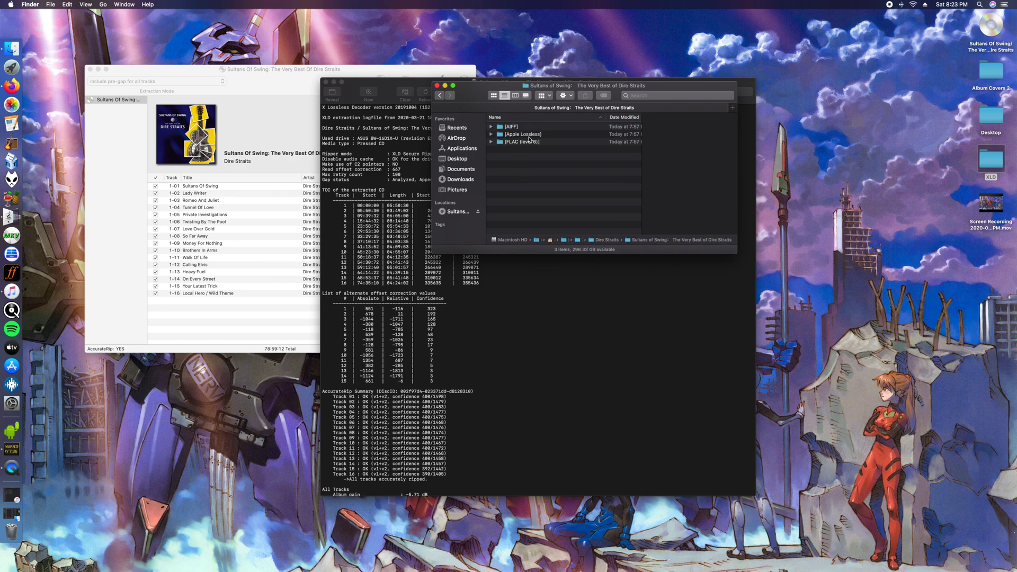
double_click(529, 142)
scroll(534, 200, down, 3)
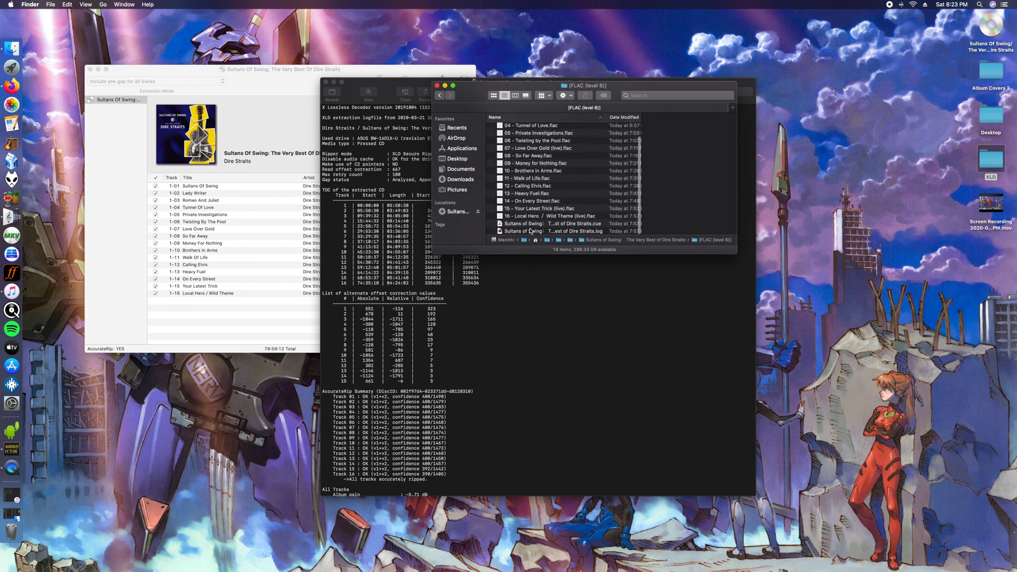
click(531, 232)
double_click(531, 231)
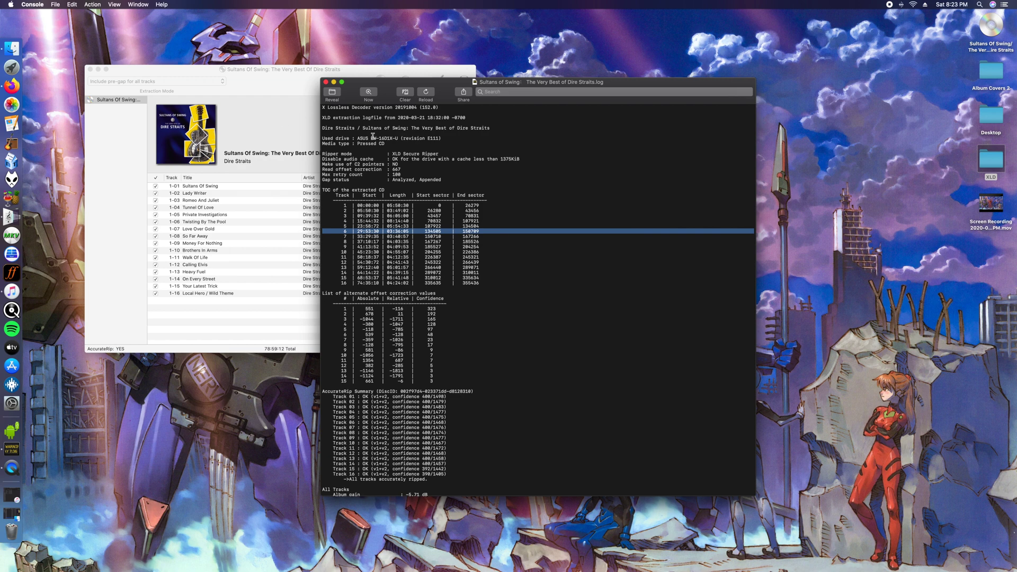
Step: Examine the log's used drive, media type, audio cache, C2 pointer and read offset correction entries
scroll(376, 143, down, 4)
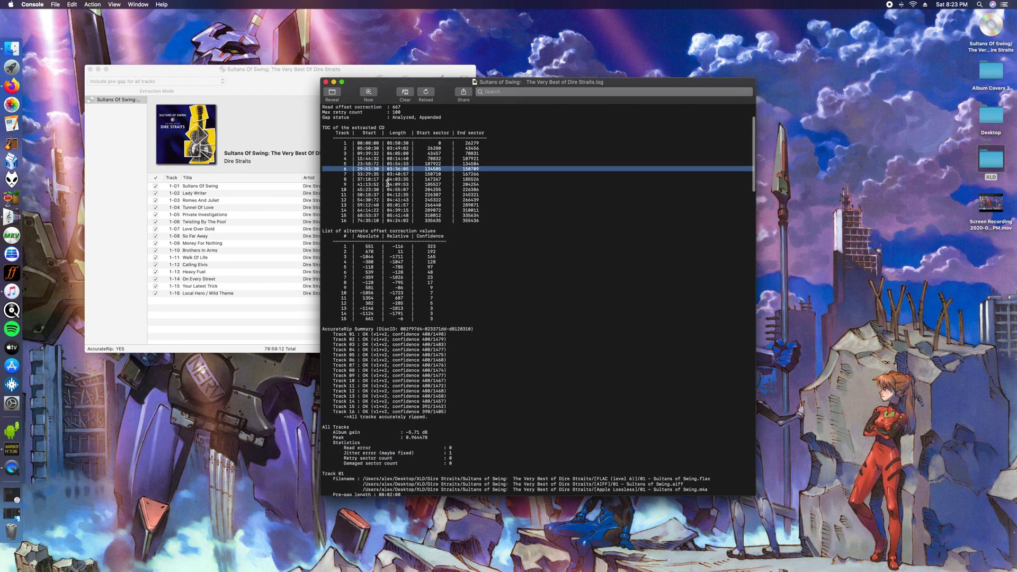
scroll(387, 184, up, 4)
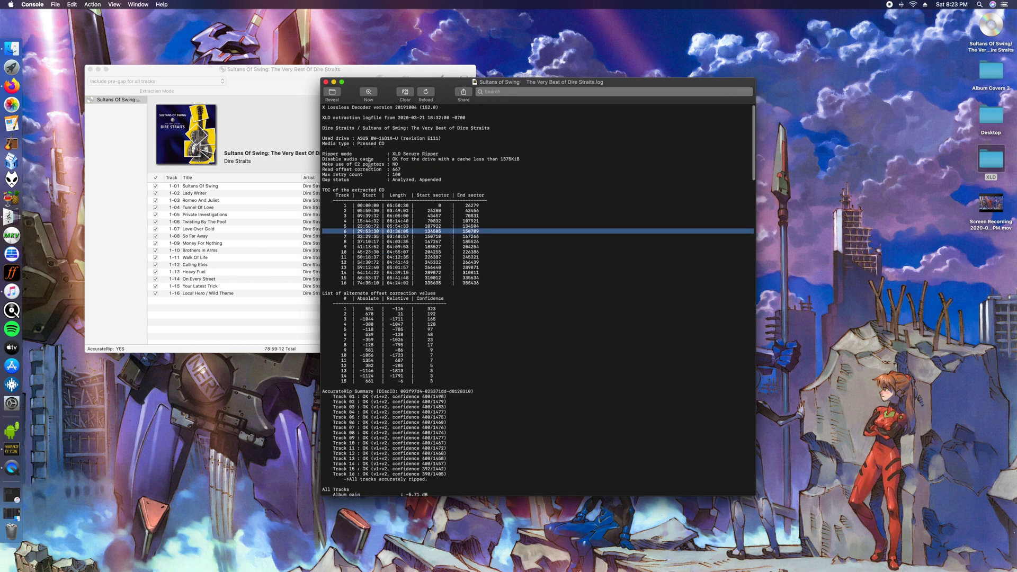
drag(357, 139, 385, 146)
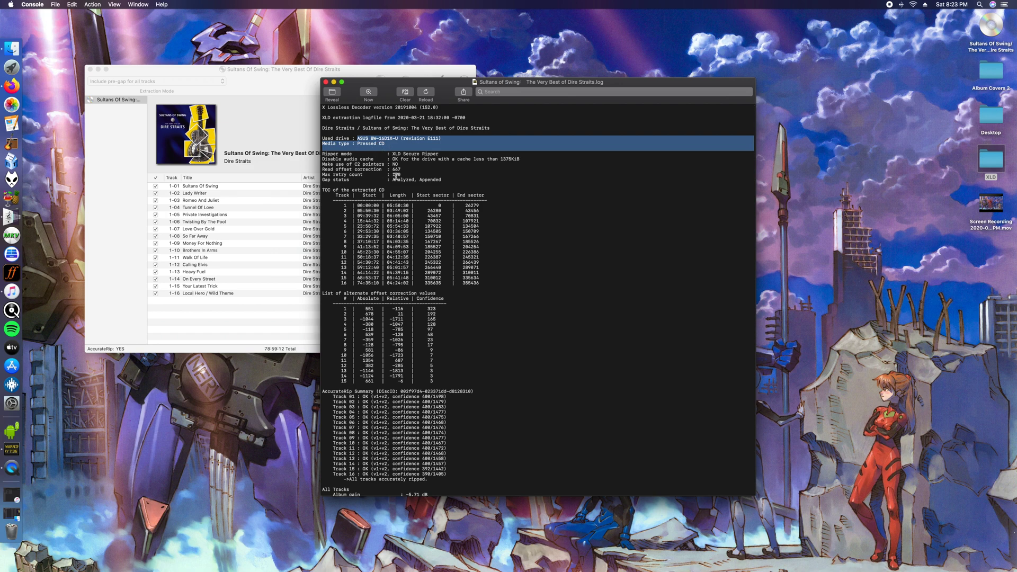
double_click(396, 169)
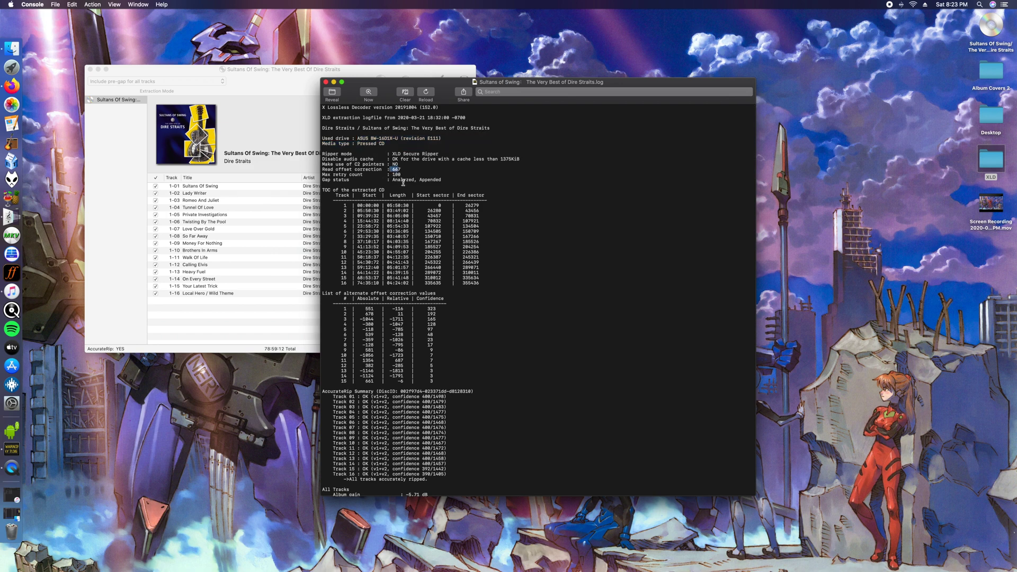
triple_click(404, 158)
scroll(378, 207, down, 5)
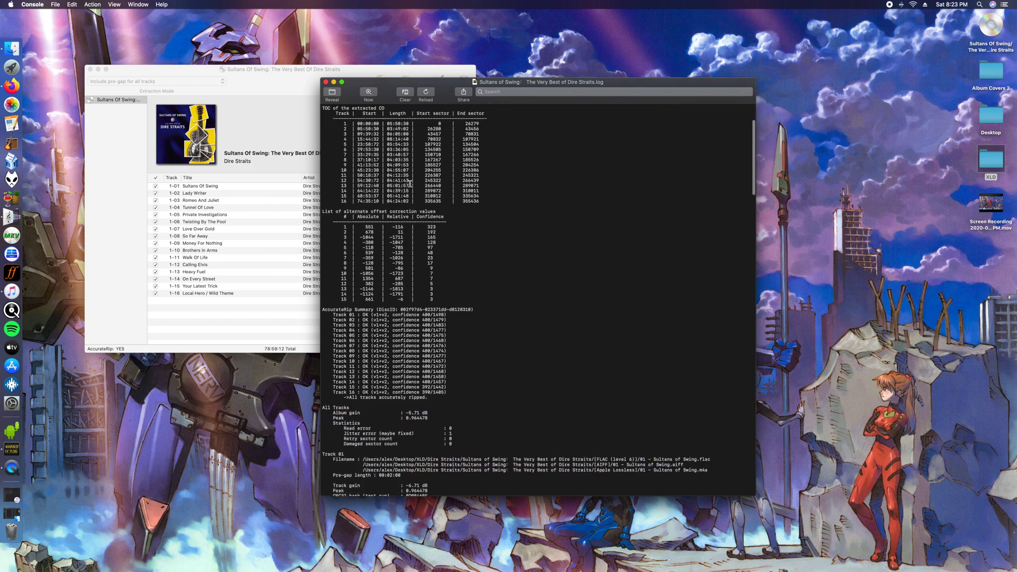
scroll(378, 207, up, 2)
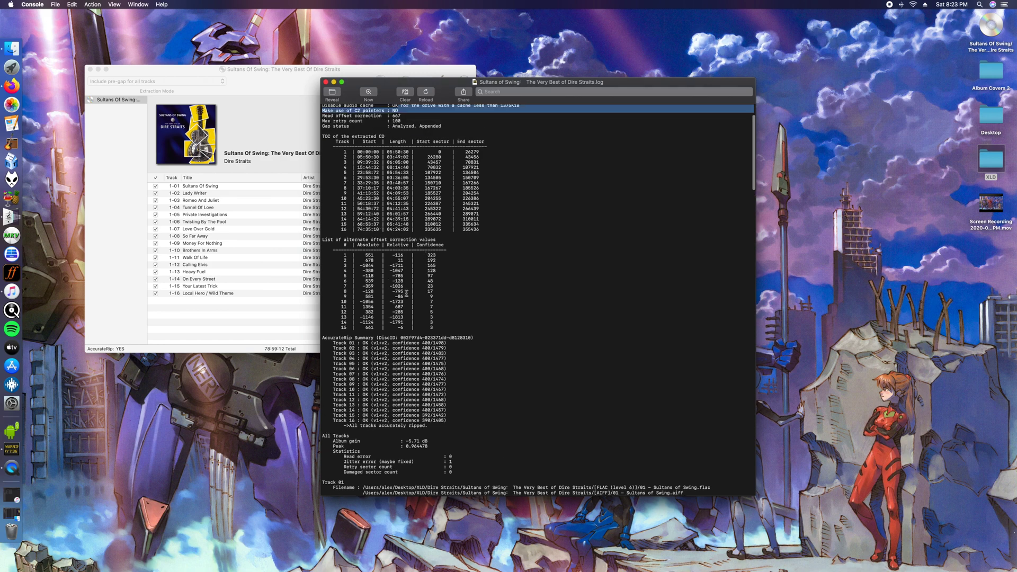
Step: Check the confidence values for the tracks in the log's AccurateRip summary
scroll(406, 293, down, 6)
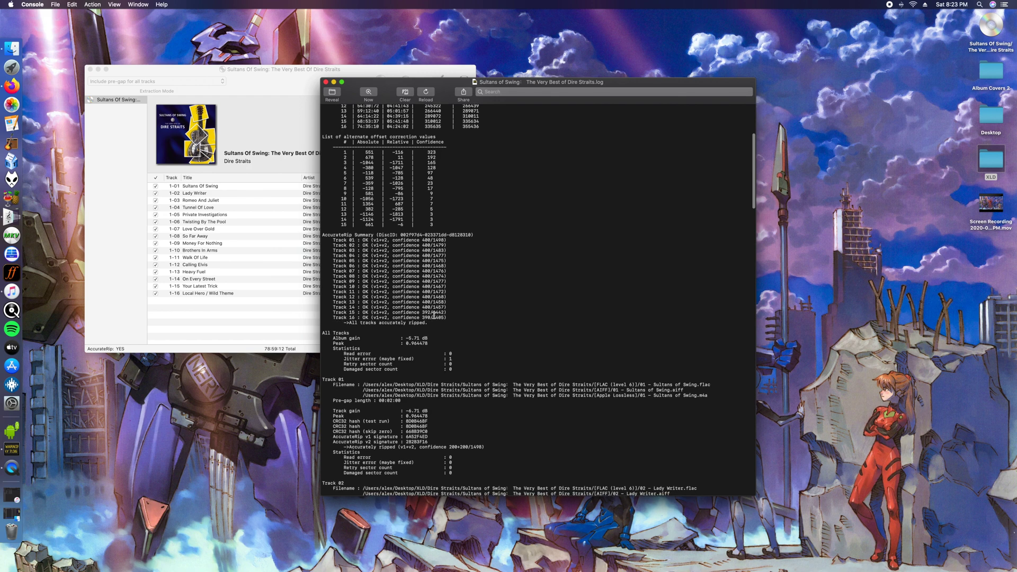
drag(434, 317, 447, 317)
mouse_move(433, 261)
mouse_down()
mouse_move(448, 261)
mouse_move(433, 261)
mouse_up()
Step: Inspect the all-tracks statistics for jitter errors, retry sectors and damaged sectors in the log
drag(331, 339, 345, 358)
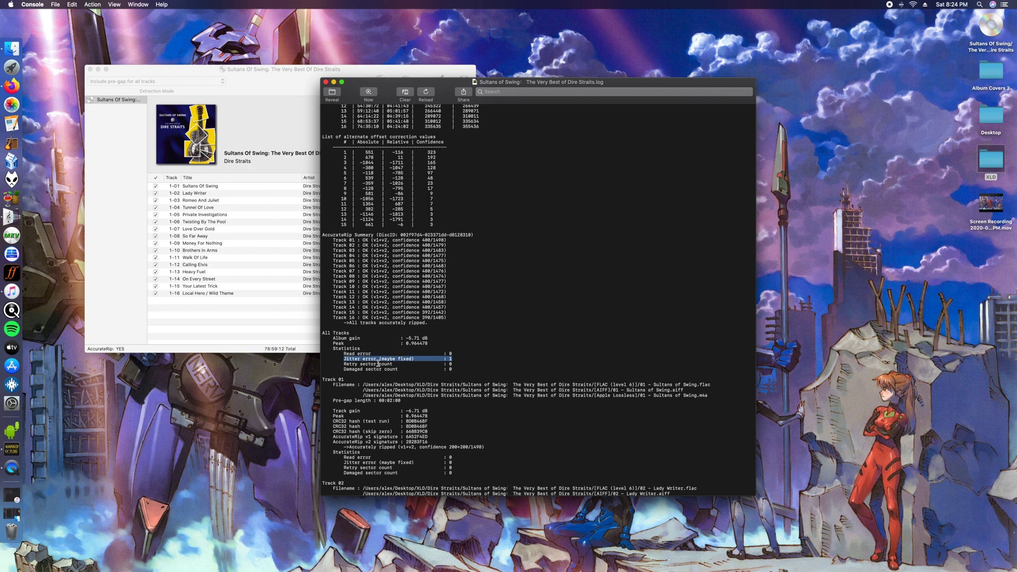
mouse_move(458, 366)
mouse_down()
mouse_move(448, 370)
mouse_move(460, 372)
mouse_up()
drag(341, 366, 342, 372)
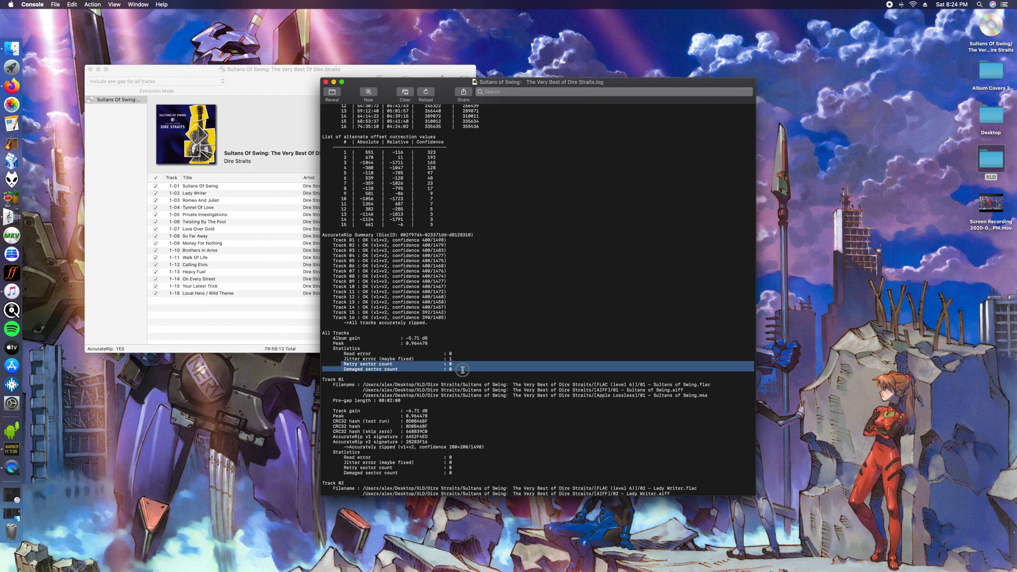
click(343, 372)
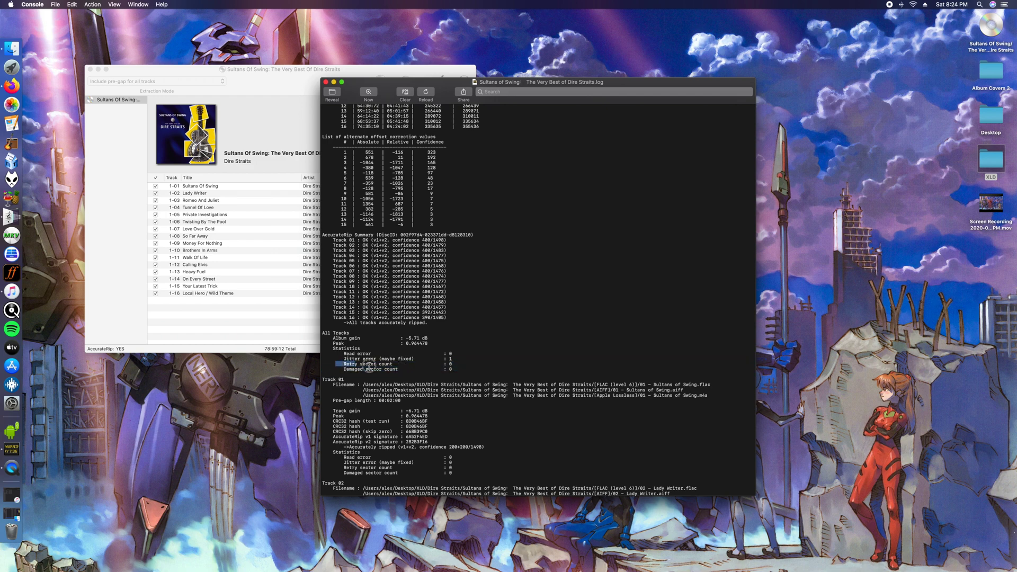
triple_click(471, 364)
drag(459, 365, 332, 365)
scroll(407, 373, down, 3)
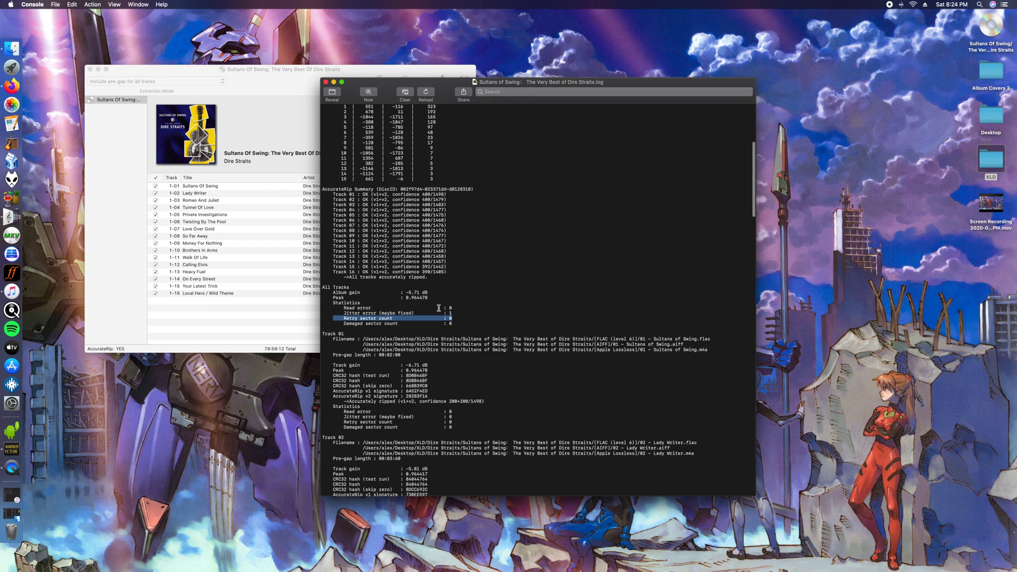
triple_click(449, 318)
drag(452, 318, 441, 318)
click(361, 200)
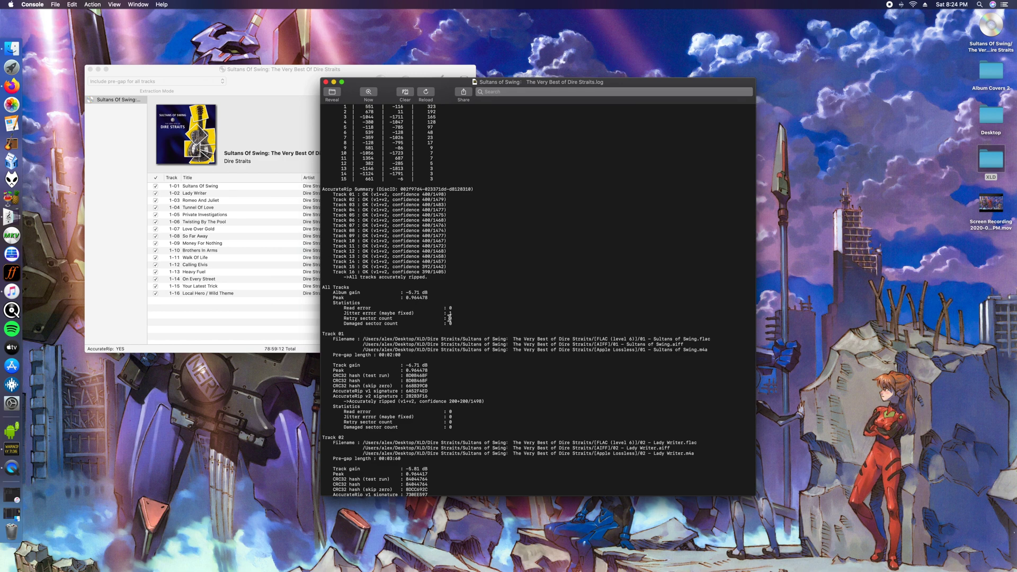
Step: Review the per-track results down to the log's closing status report and signature, and recheck the ripper settings and AccurateRip summary
scroll(382, 318, down, 10)
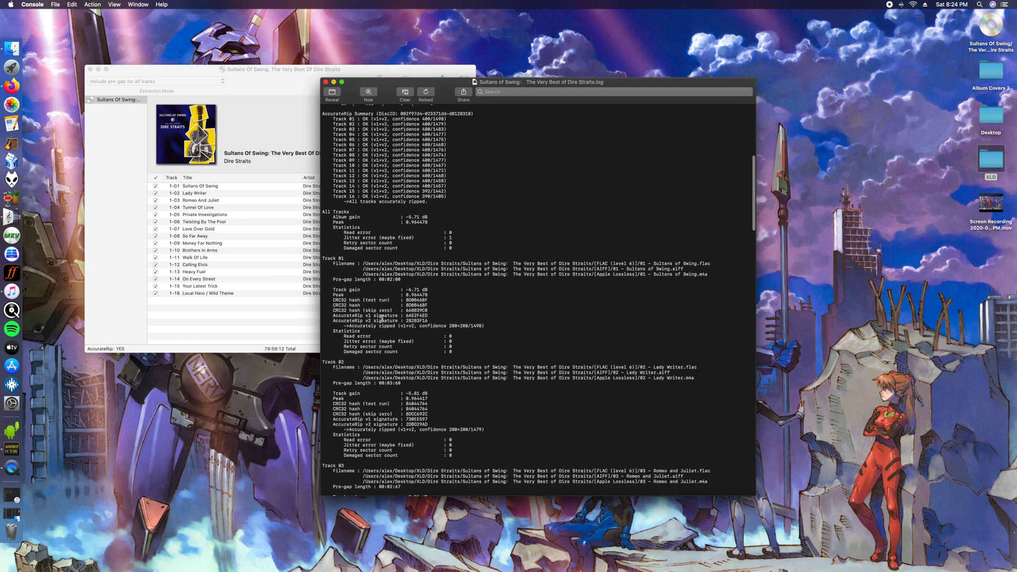
scroll(382, 318, down, 15)
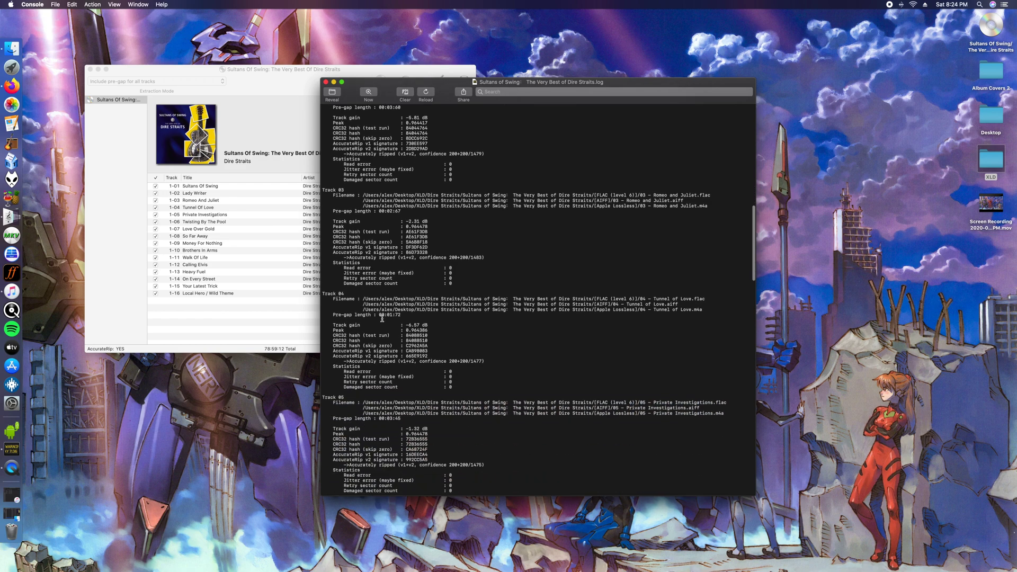
scroll(382, 318, down, 10)
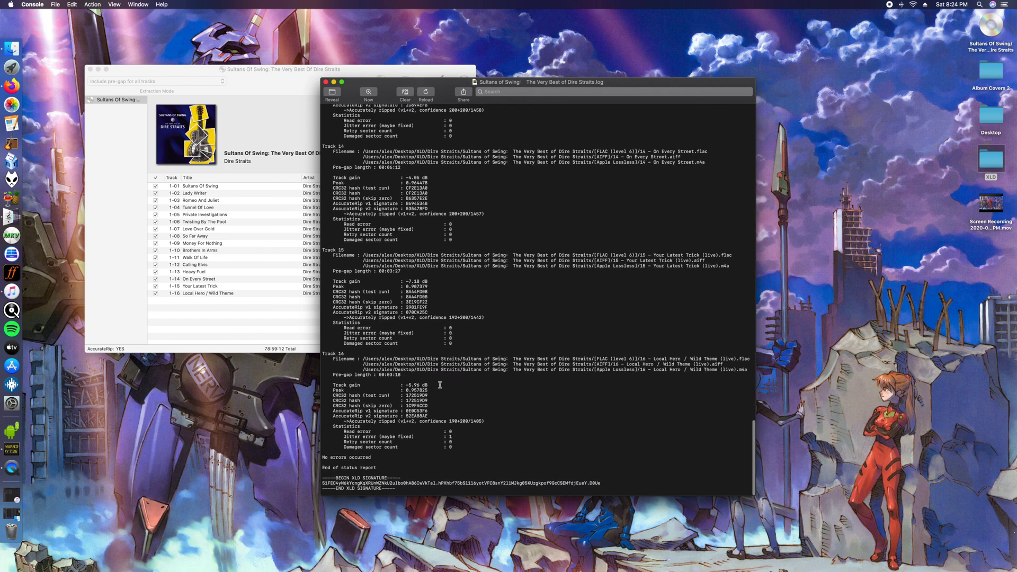
scroll(440, 385, up, 20)
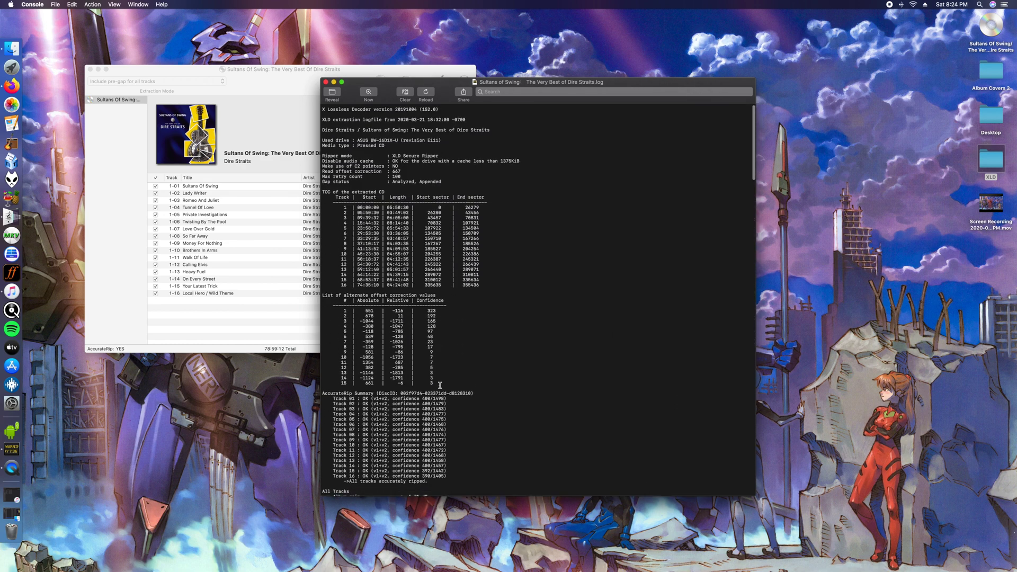
scroll(440, 385, down, 5)
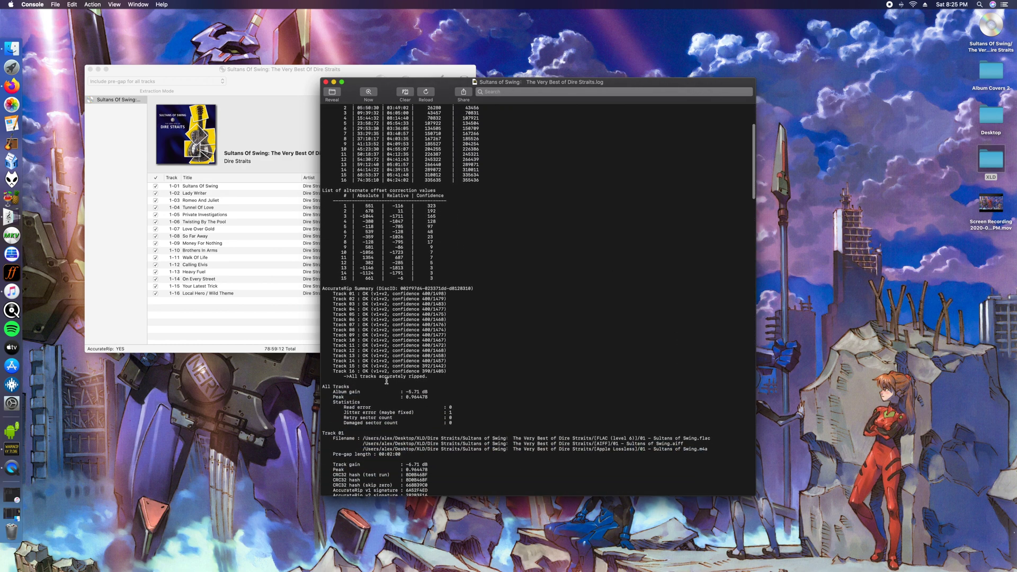
scroll(424, 207, up, 5)
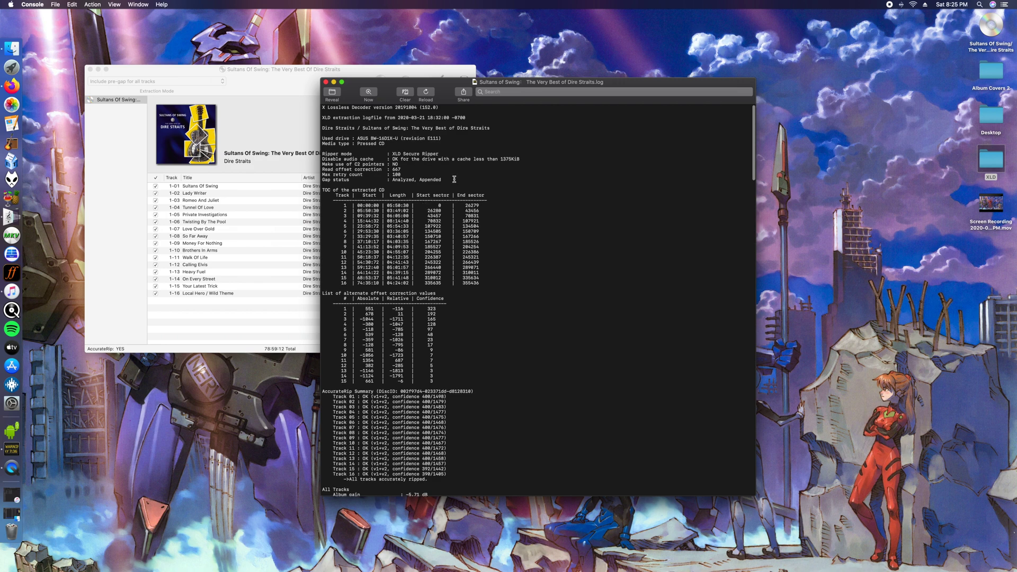
drag(443, 89, 315, 79)
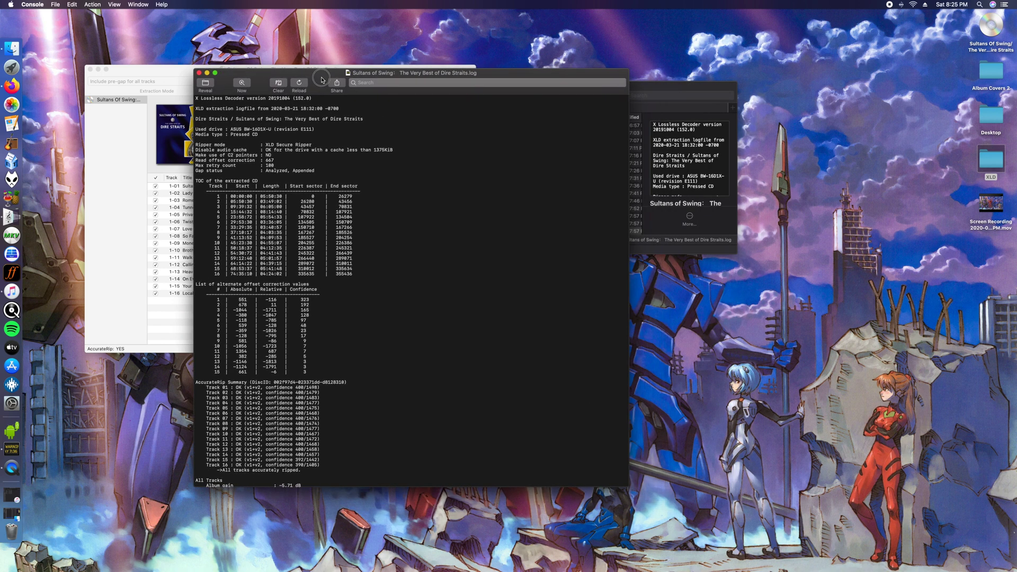
scroll(333, 194, down, 5)
scroll(342, 202, up, 4)
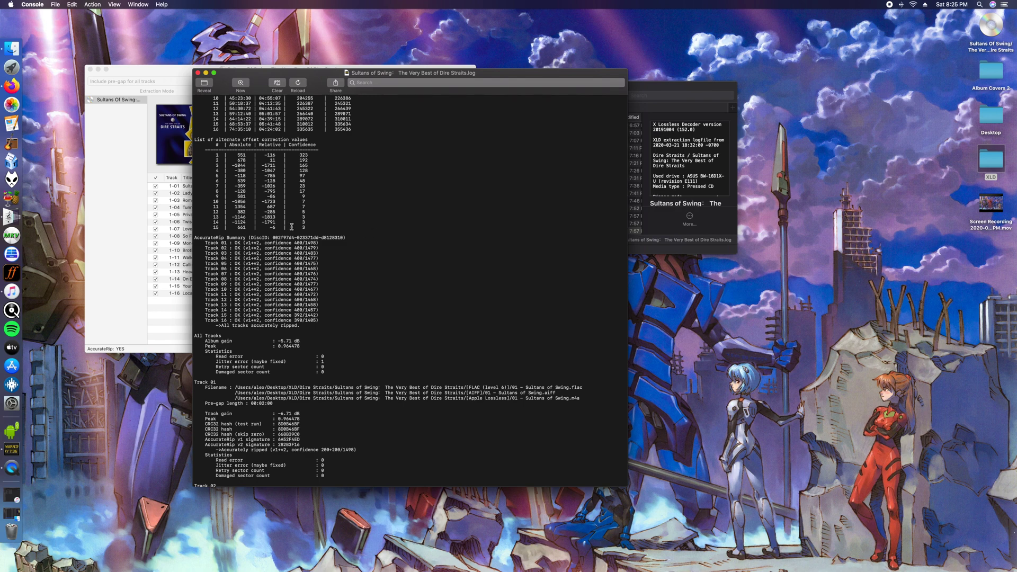
Step: Switch to NTFS for Mac and mount the Seagate Backup Plus Drive
click(12, 254)
drag(392, 261, 434, 204)
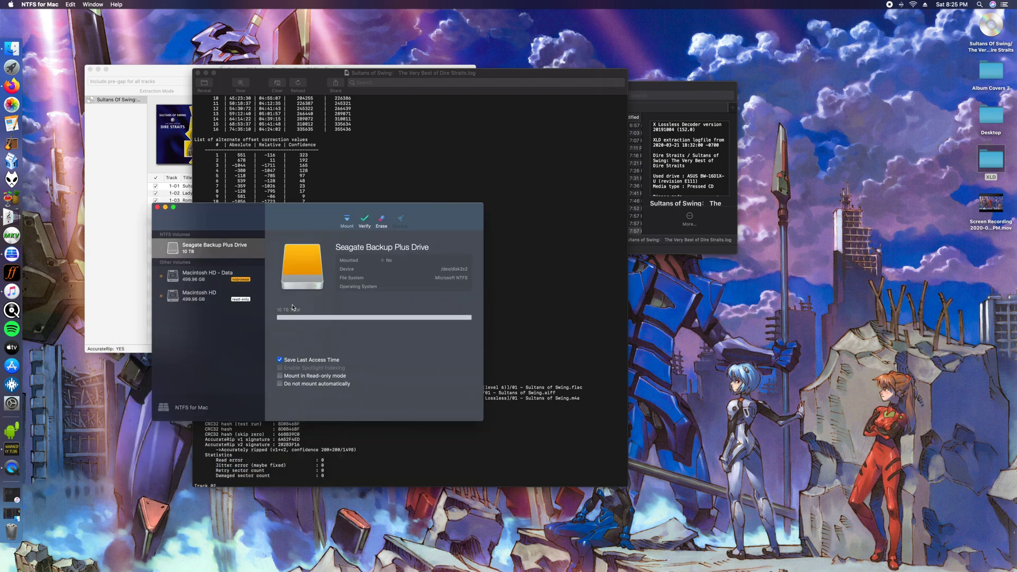
click(349, 222)
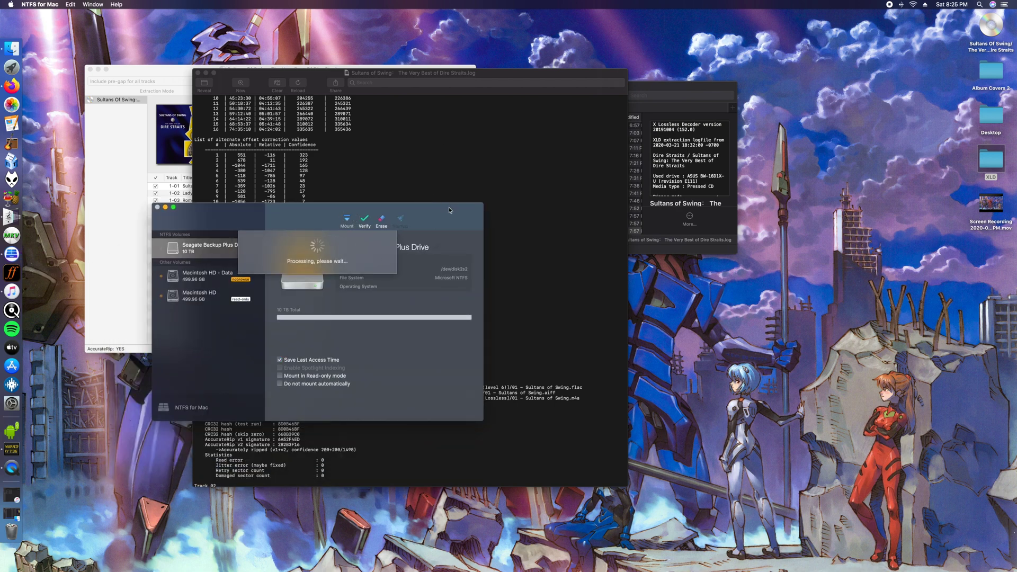
drag(438, 212, 469, 211)
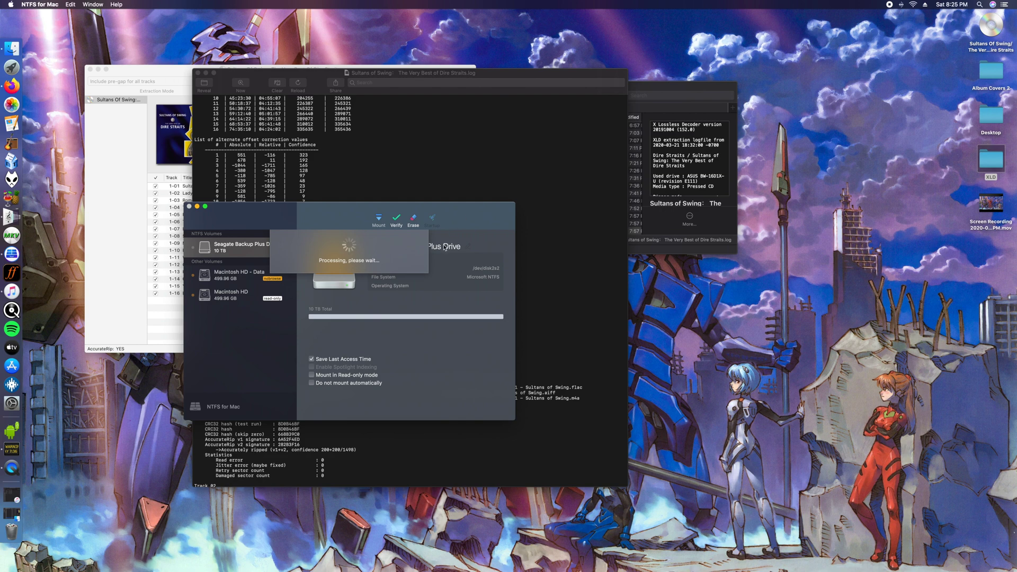
Step: Return to the Sultans of Swing log in Console and close it
click(362, 120)
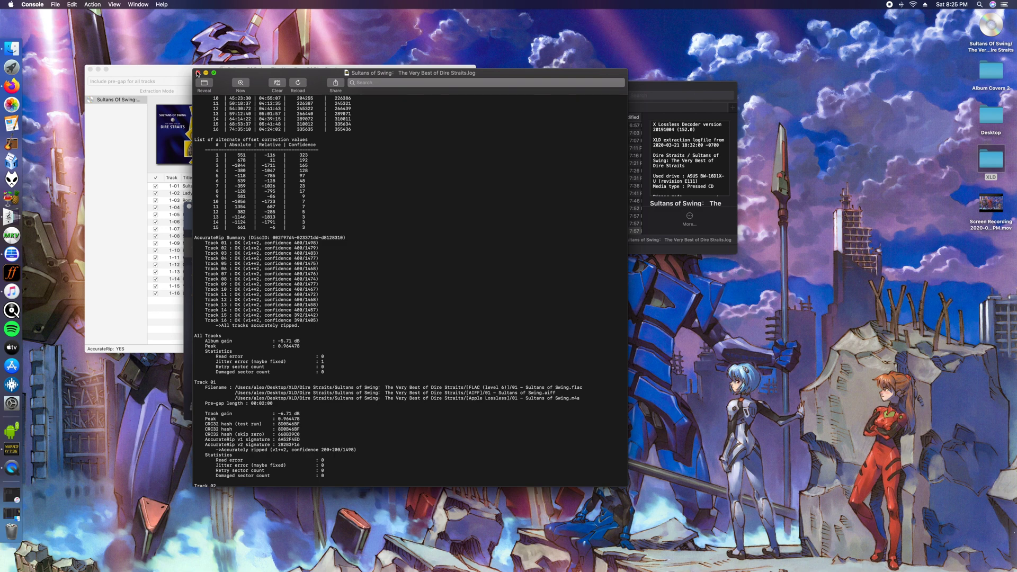
drag(228, 75, 248, 179)
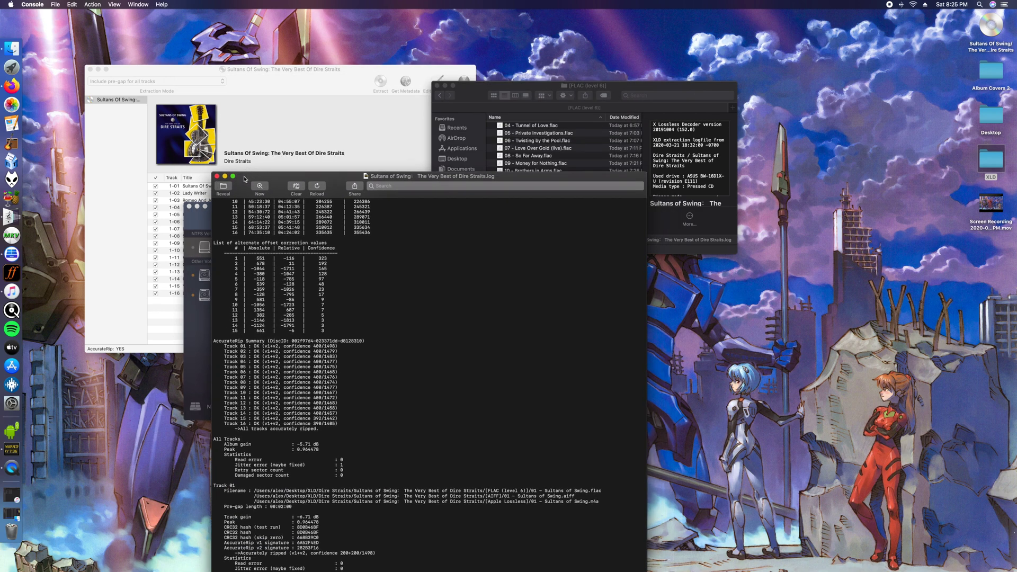
click(216, 177)
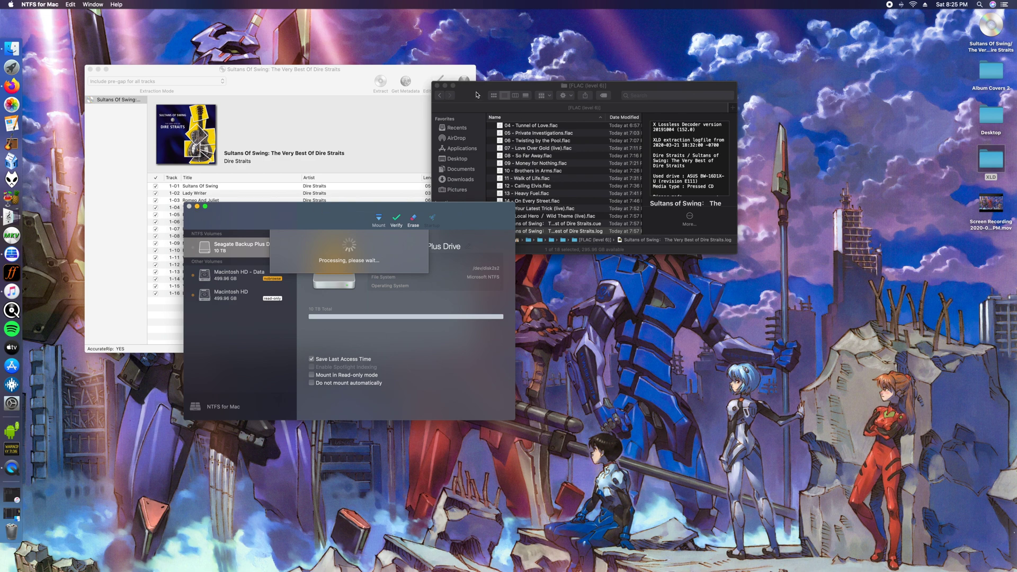
Step: Move the [FLAC (level 6)] folder window clear of the drive-mounting window and bring NTFS for Mac to the front
drag(476, 95, 247, 187)
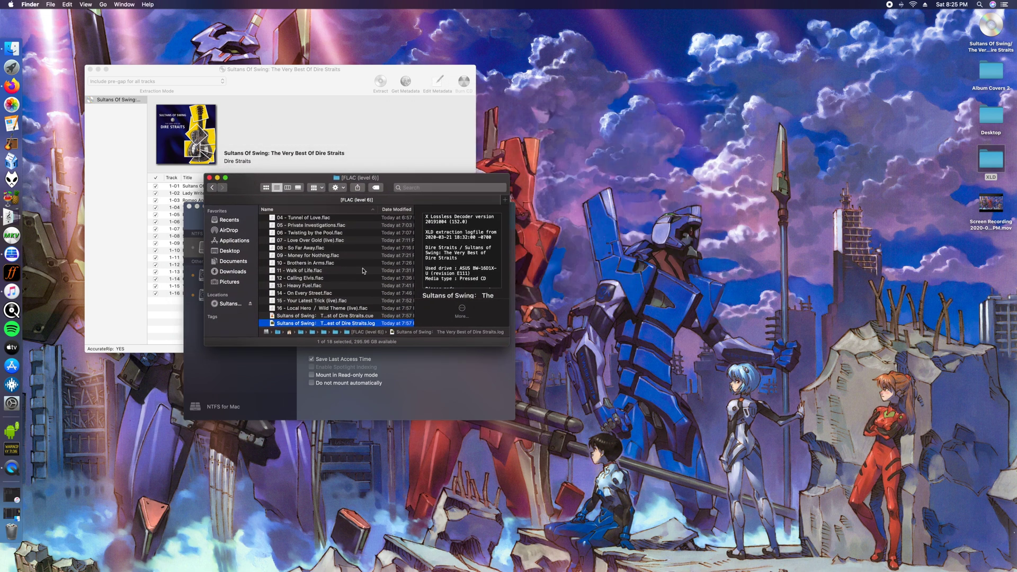
drag(245, 190, 416, 183)
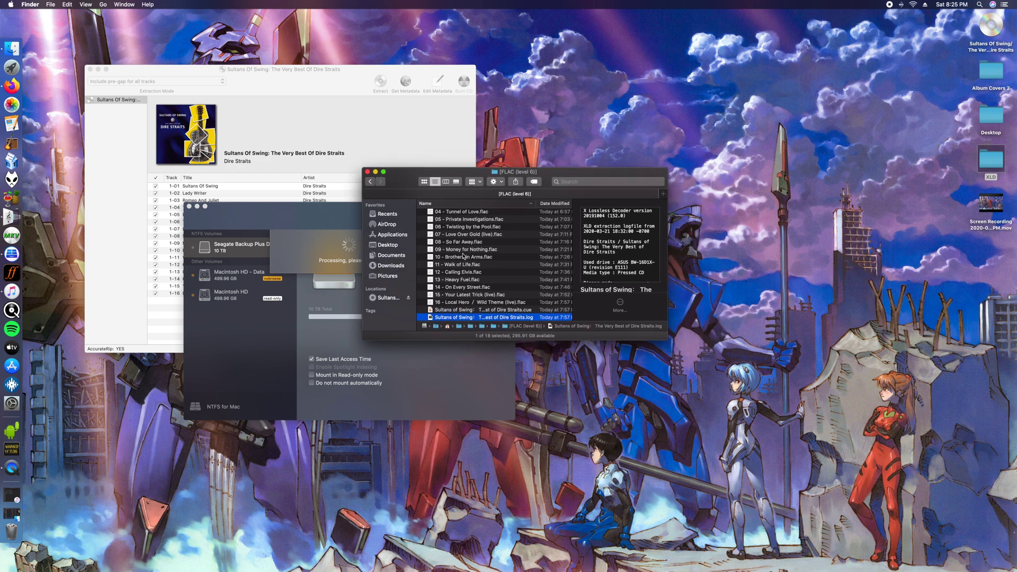
drag(403, 182, 518, 80)
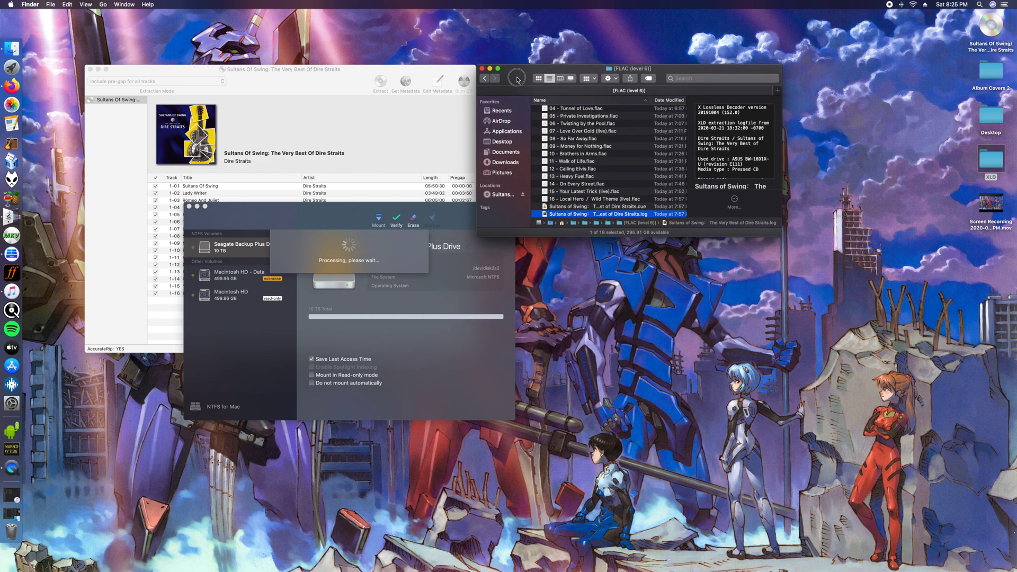
click(329, 85)
click(458, 368)
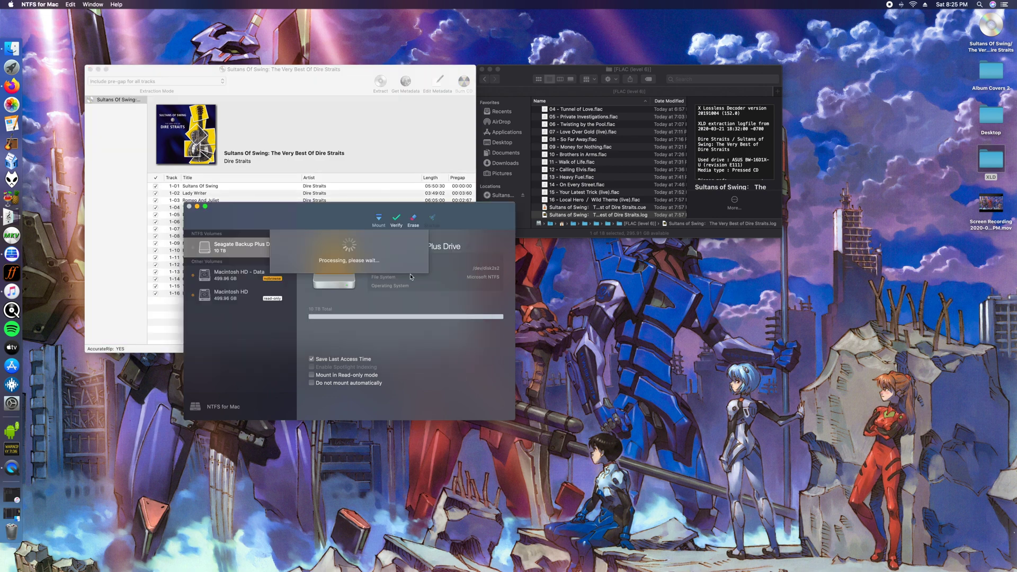